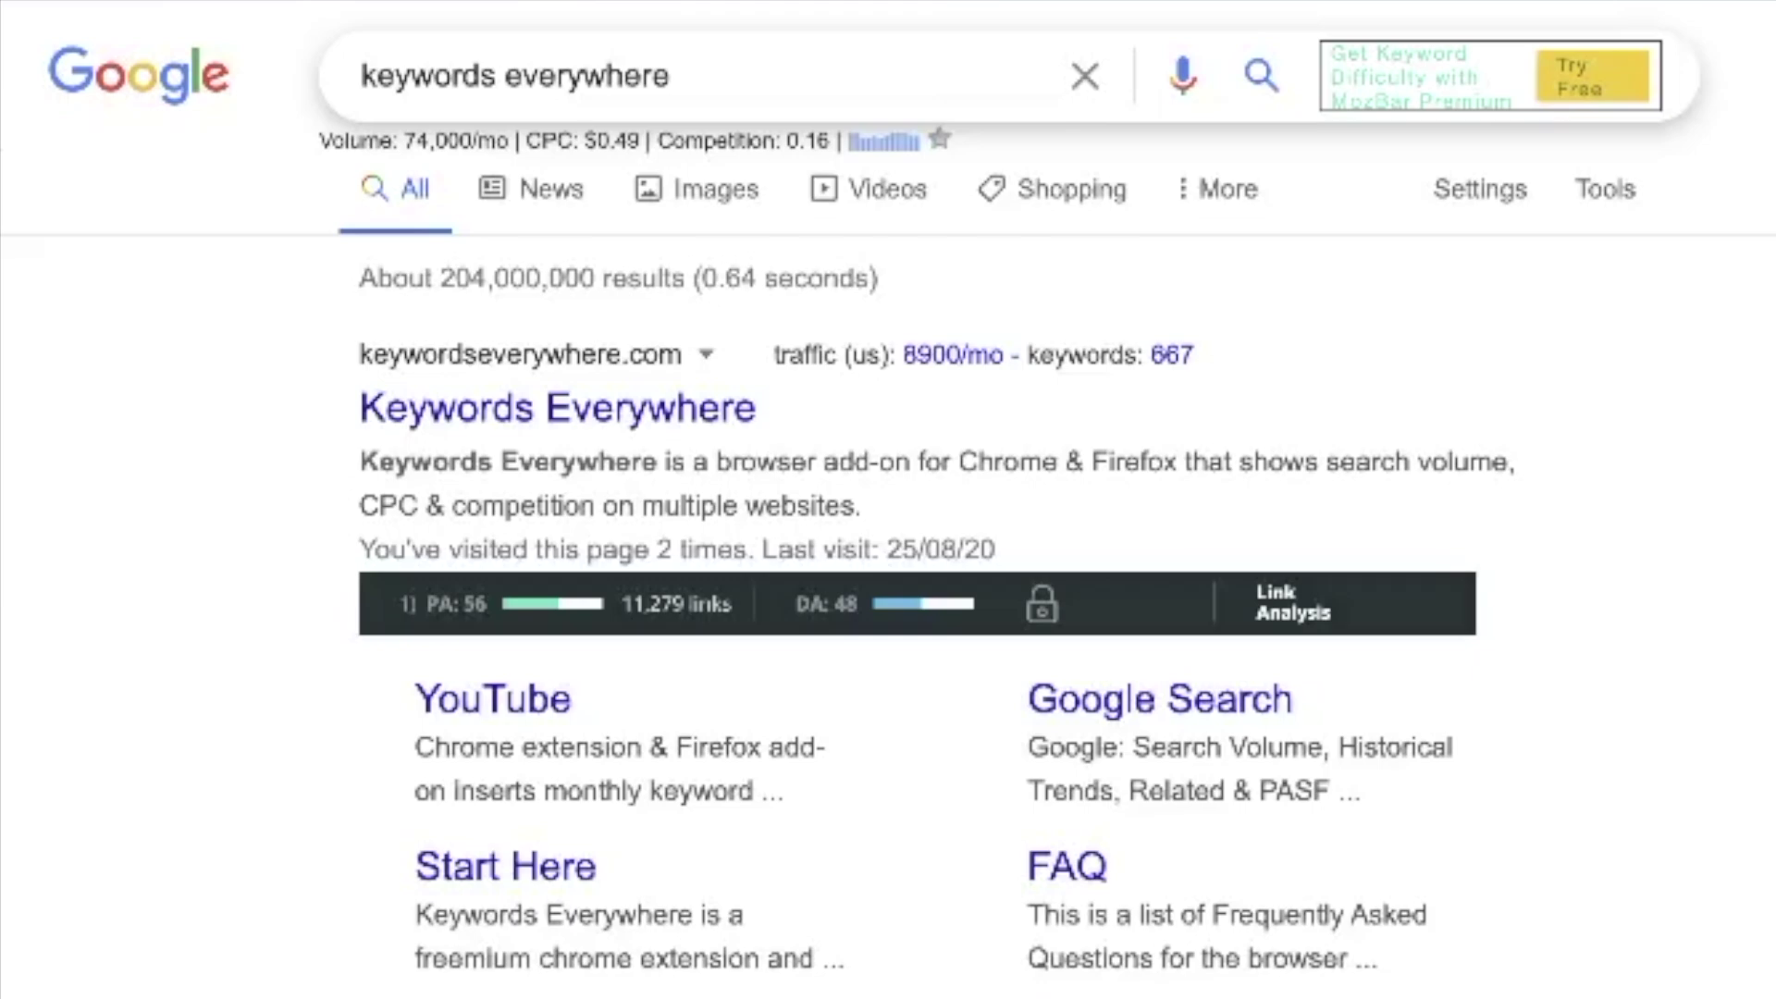
Open the Keywords Everywhere site from the Google results and go on to its Chrome Web Store listing.
left_click(647, 412)
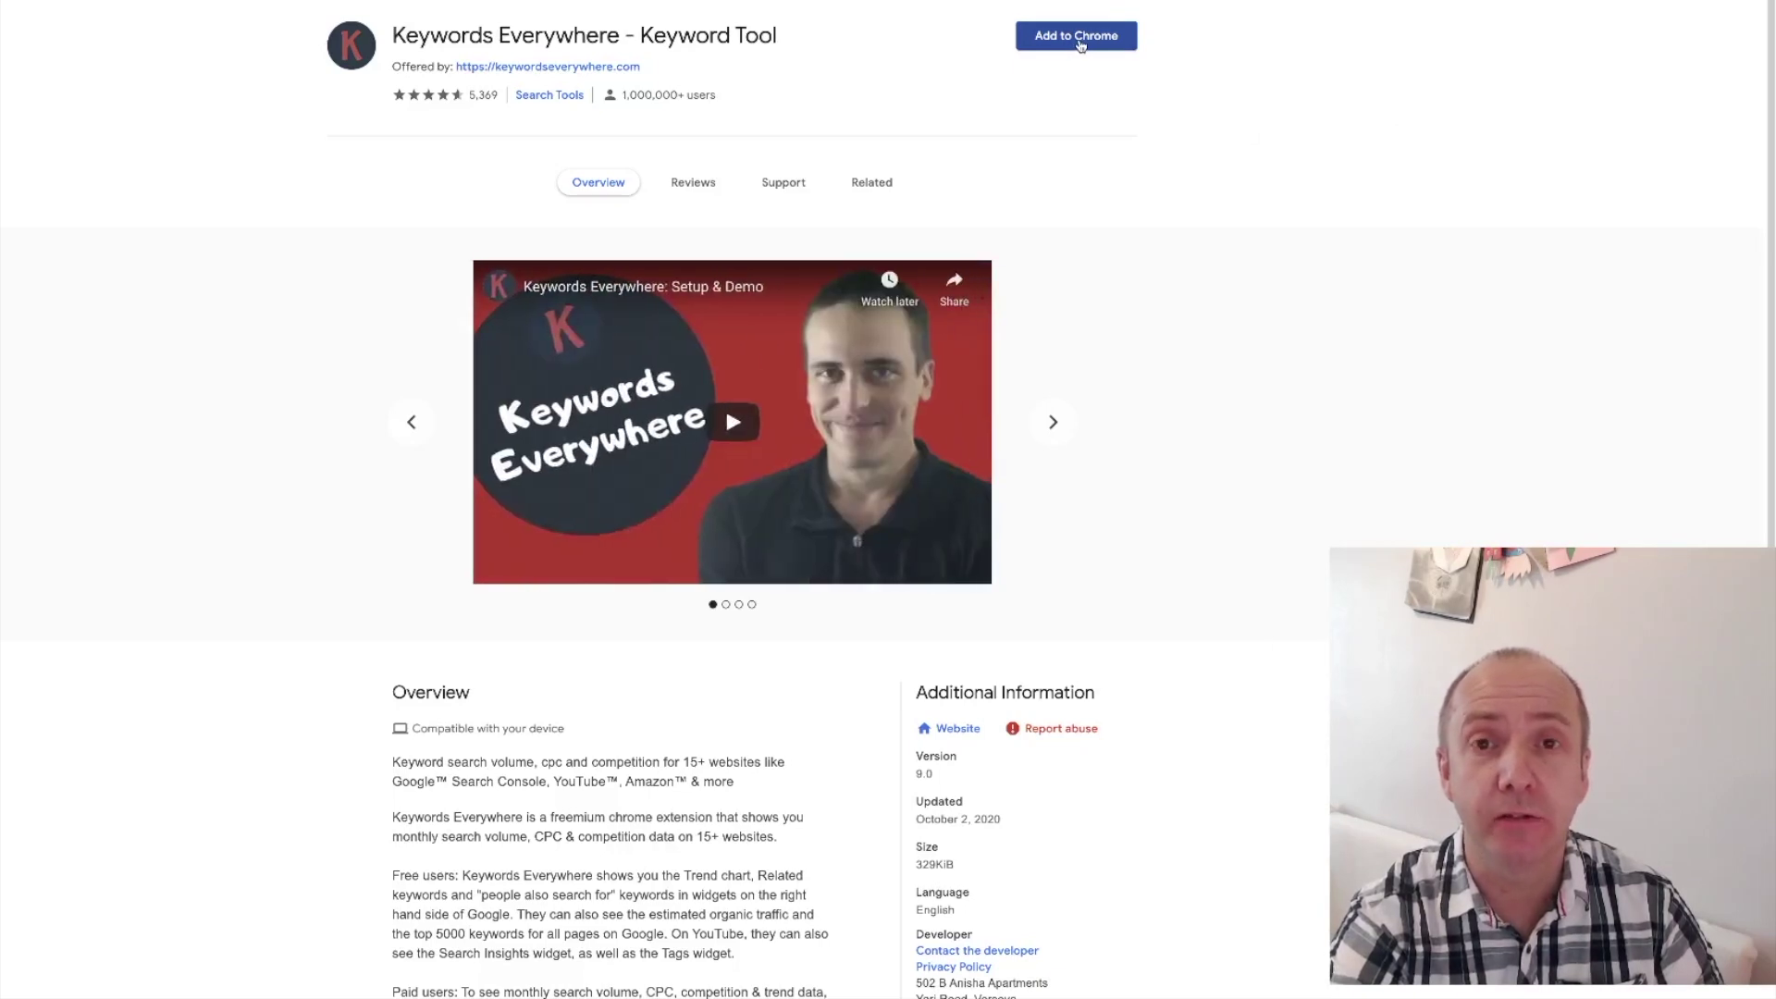
Install the Keywords Everywhere - Keyword Tool extension in Chrome from the Web Store.
left_click(1076, 37)
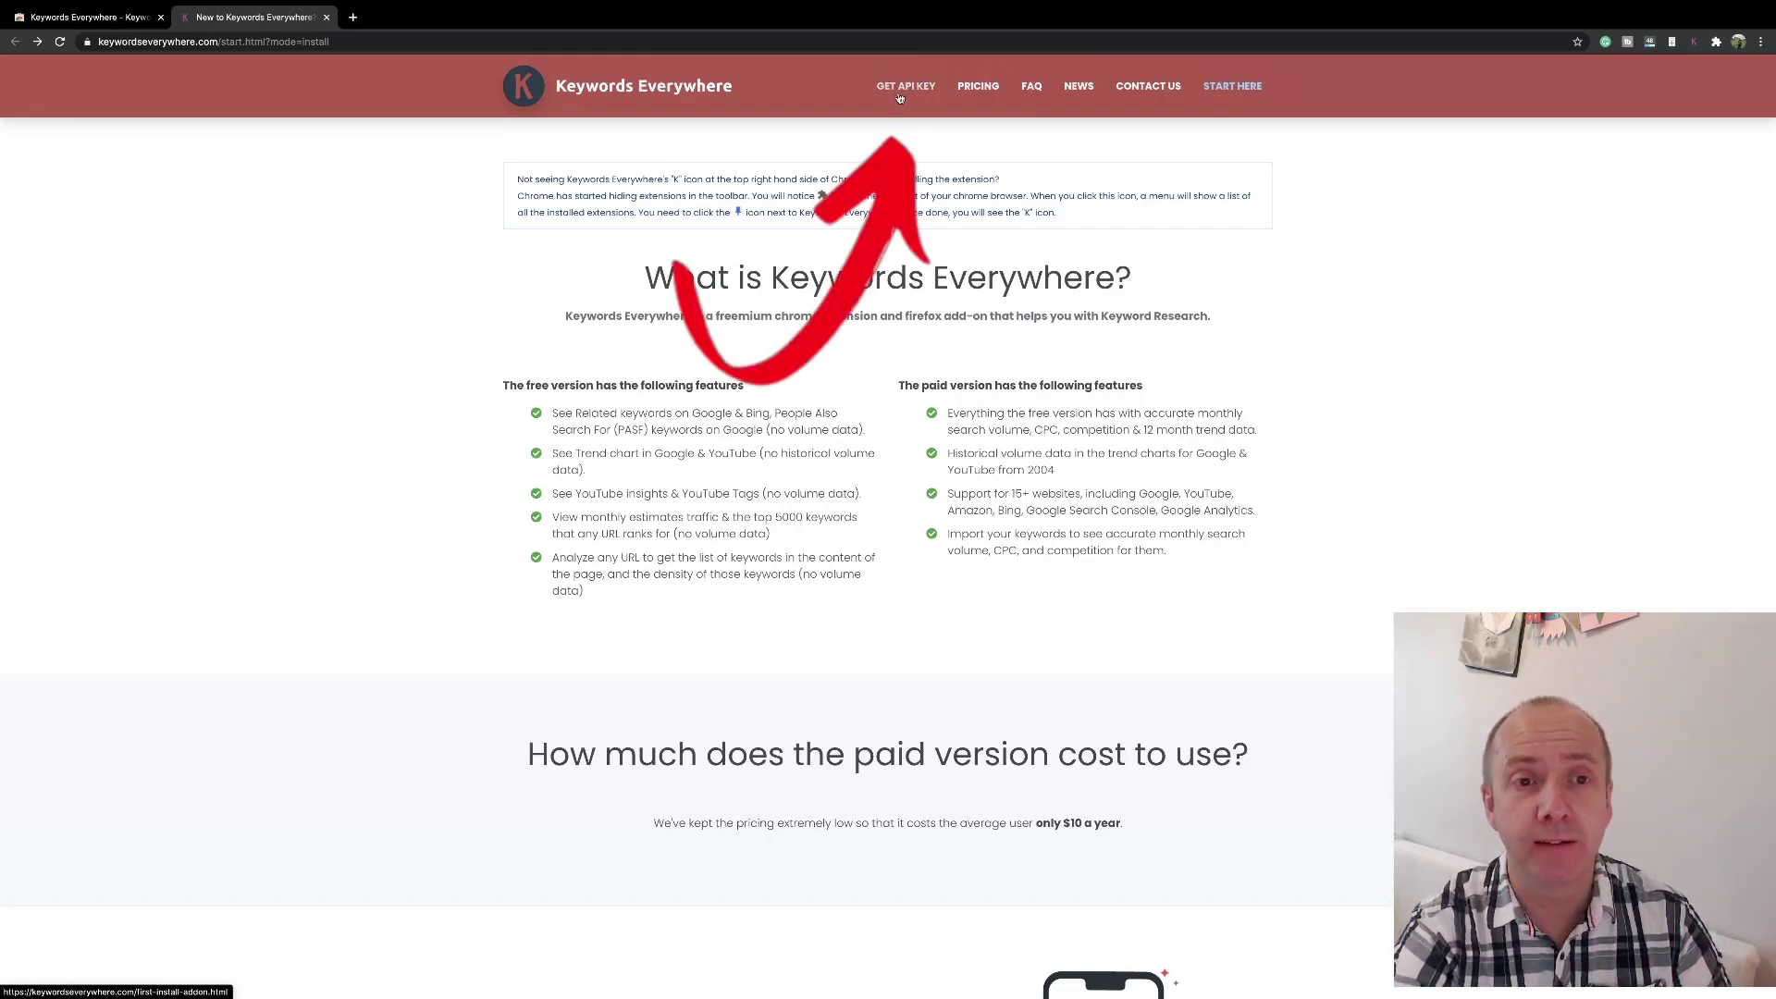
Request a Keywords Everywhere API key with your e-mail and open the API key message in Gmail.
left_click(899, 98)
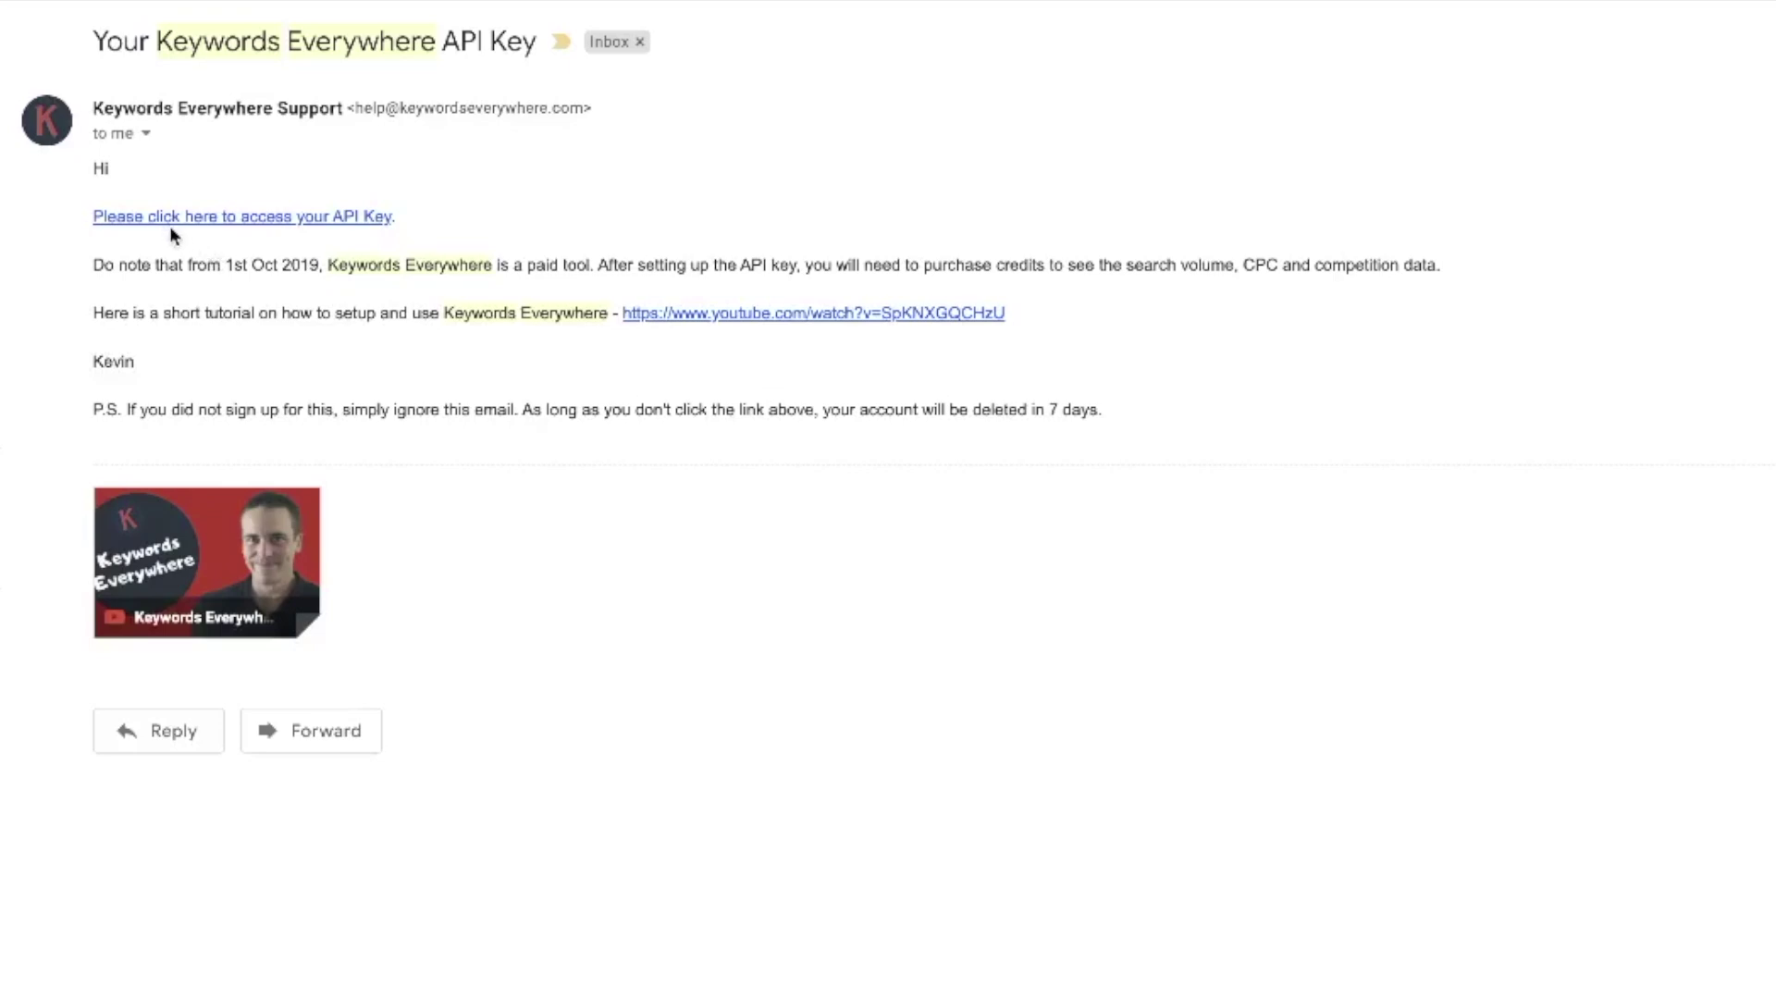
Follow the e-mail link to the Keywords Everywhere 'Your API Key' page.
left_click(237, 219)
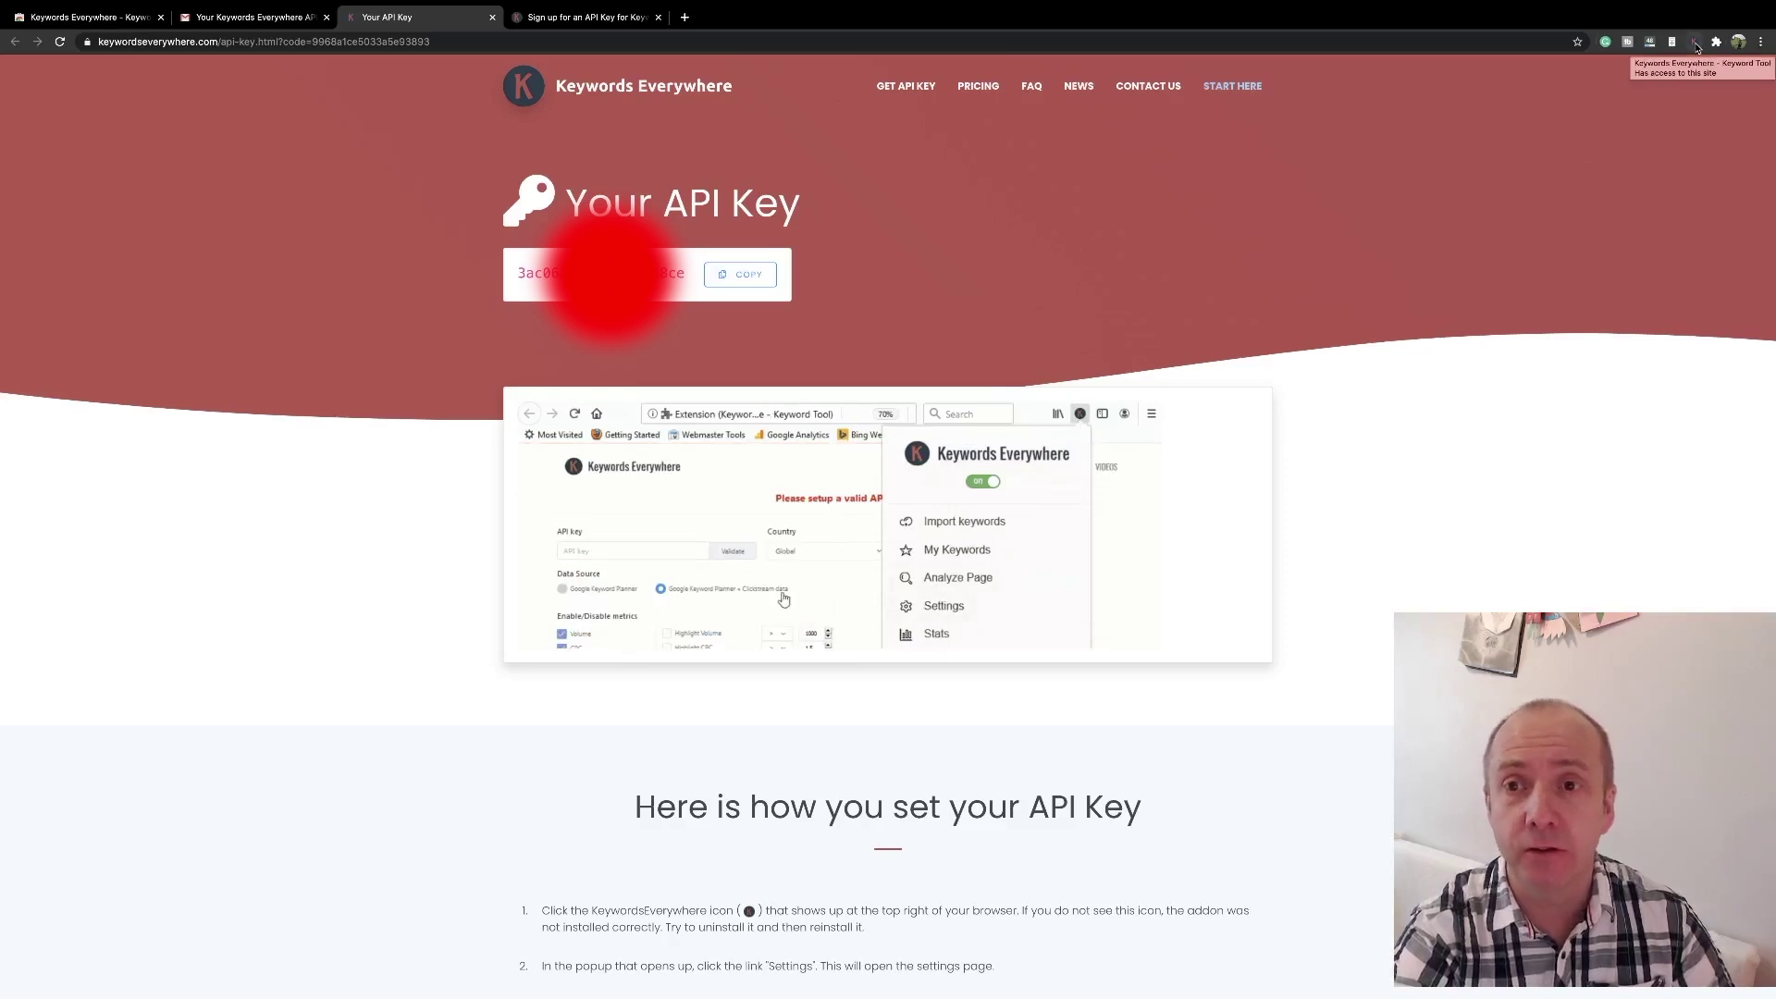
Paste the API key into the Keywords Everywhere extension settings and validate it.
left_click(1695, 43)
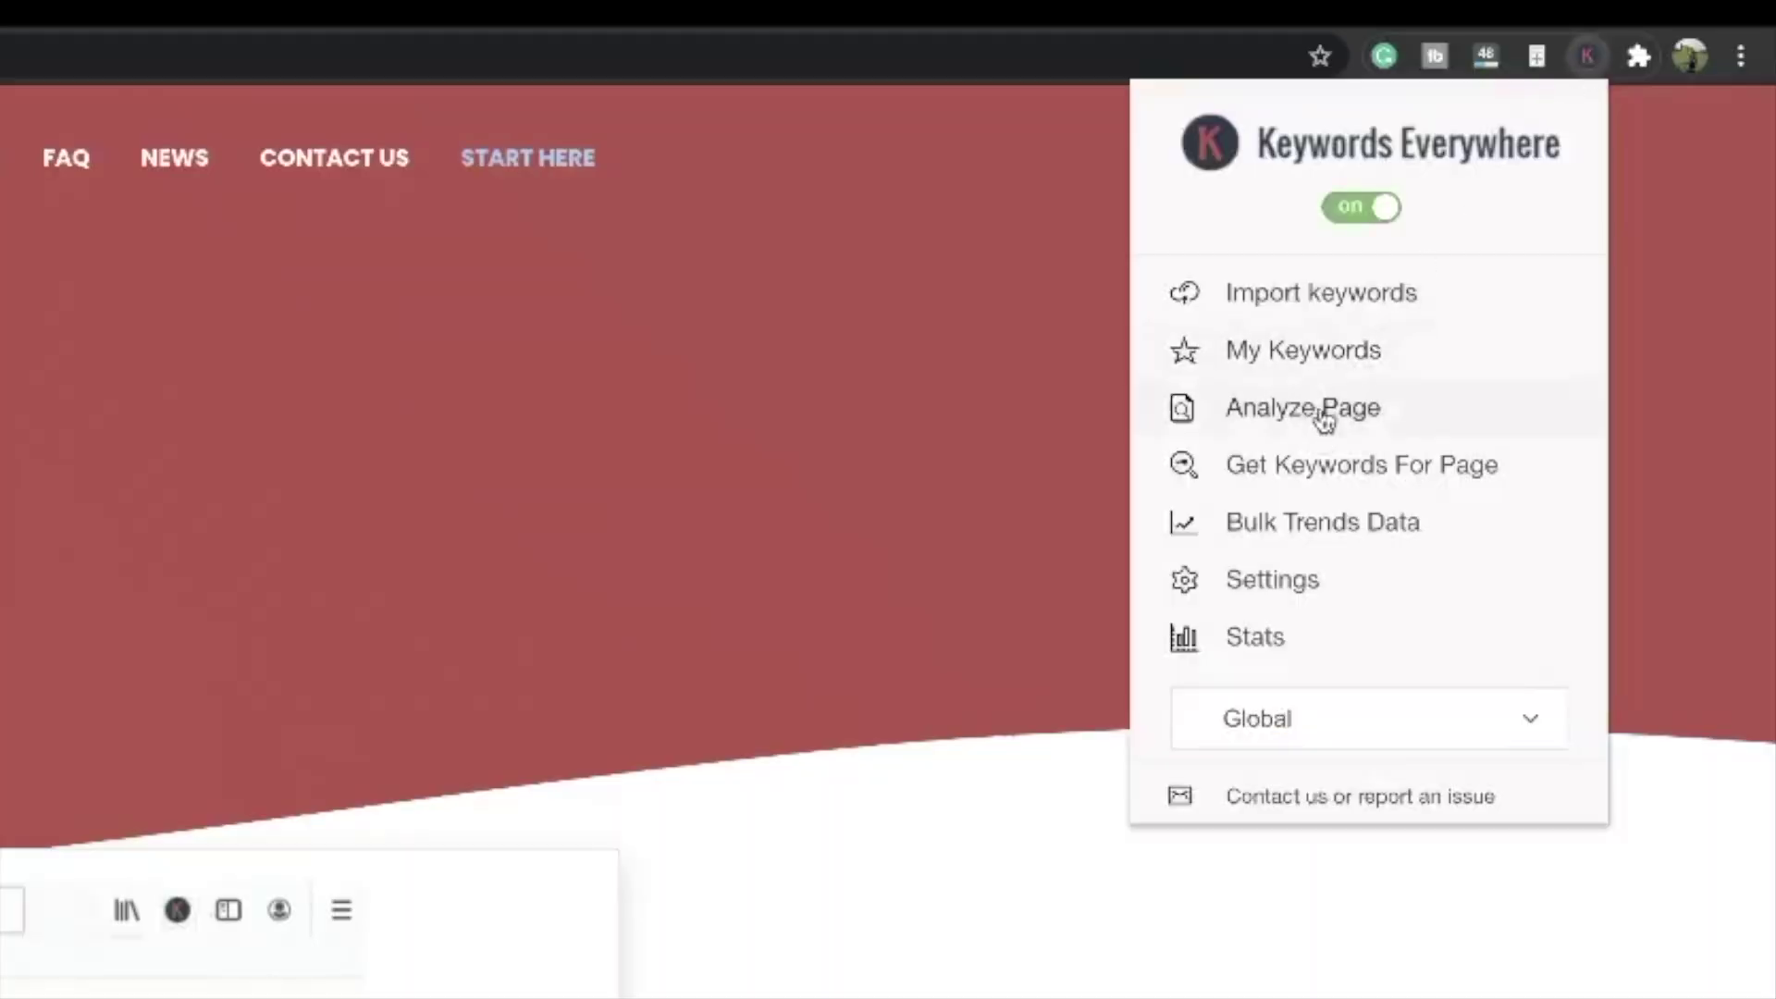
left_click(1273, 575)
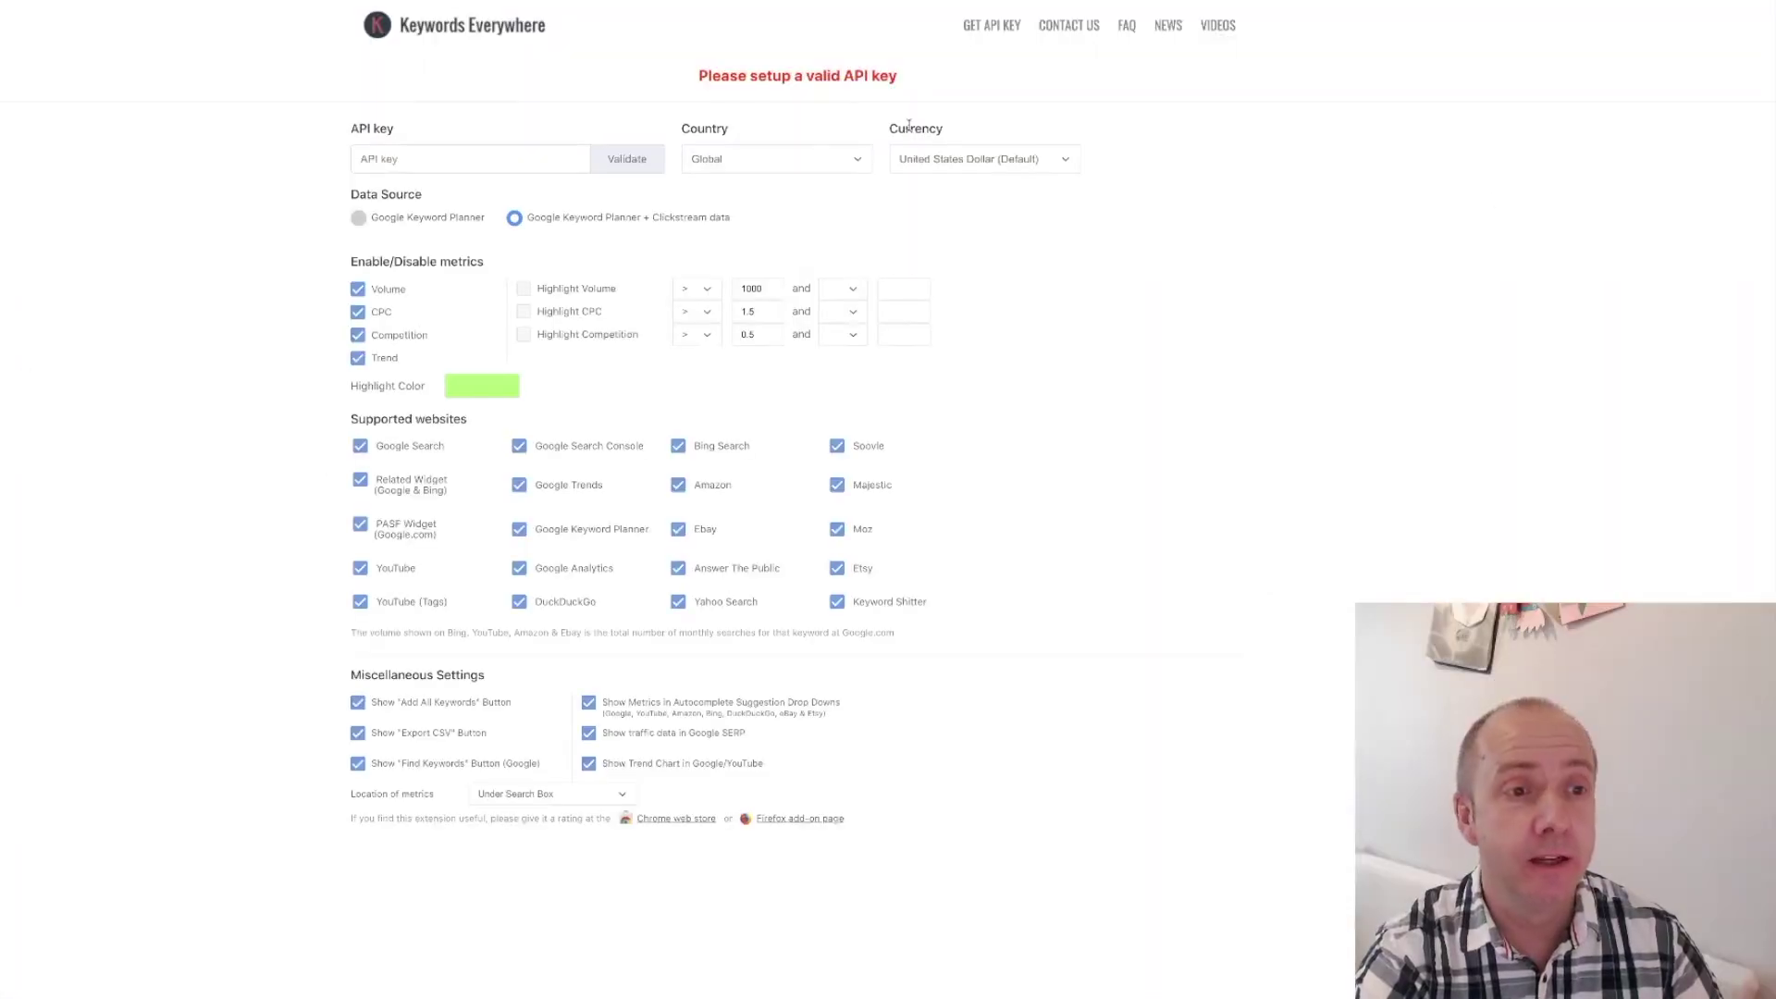
left_click(450, 159)
key("ctrl+v")
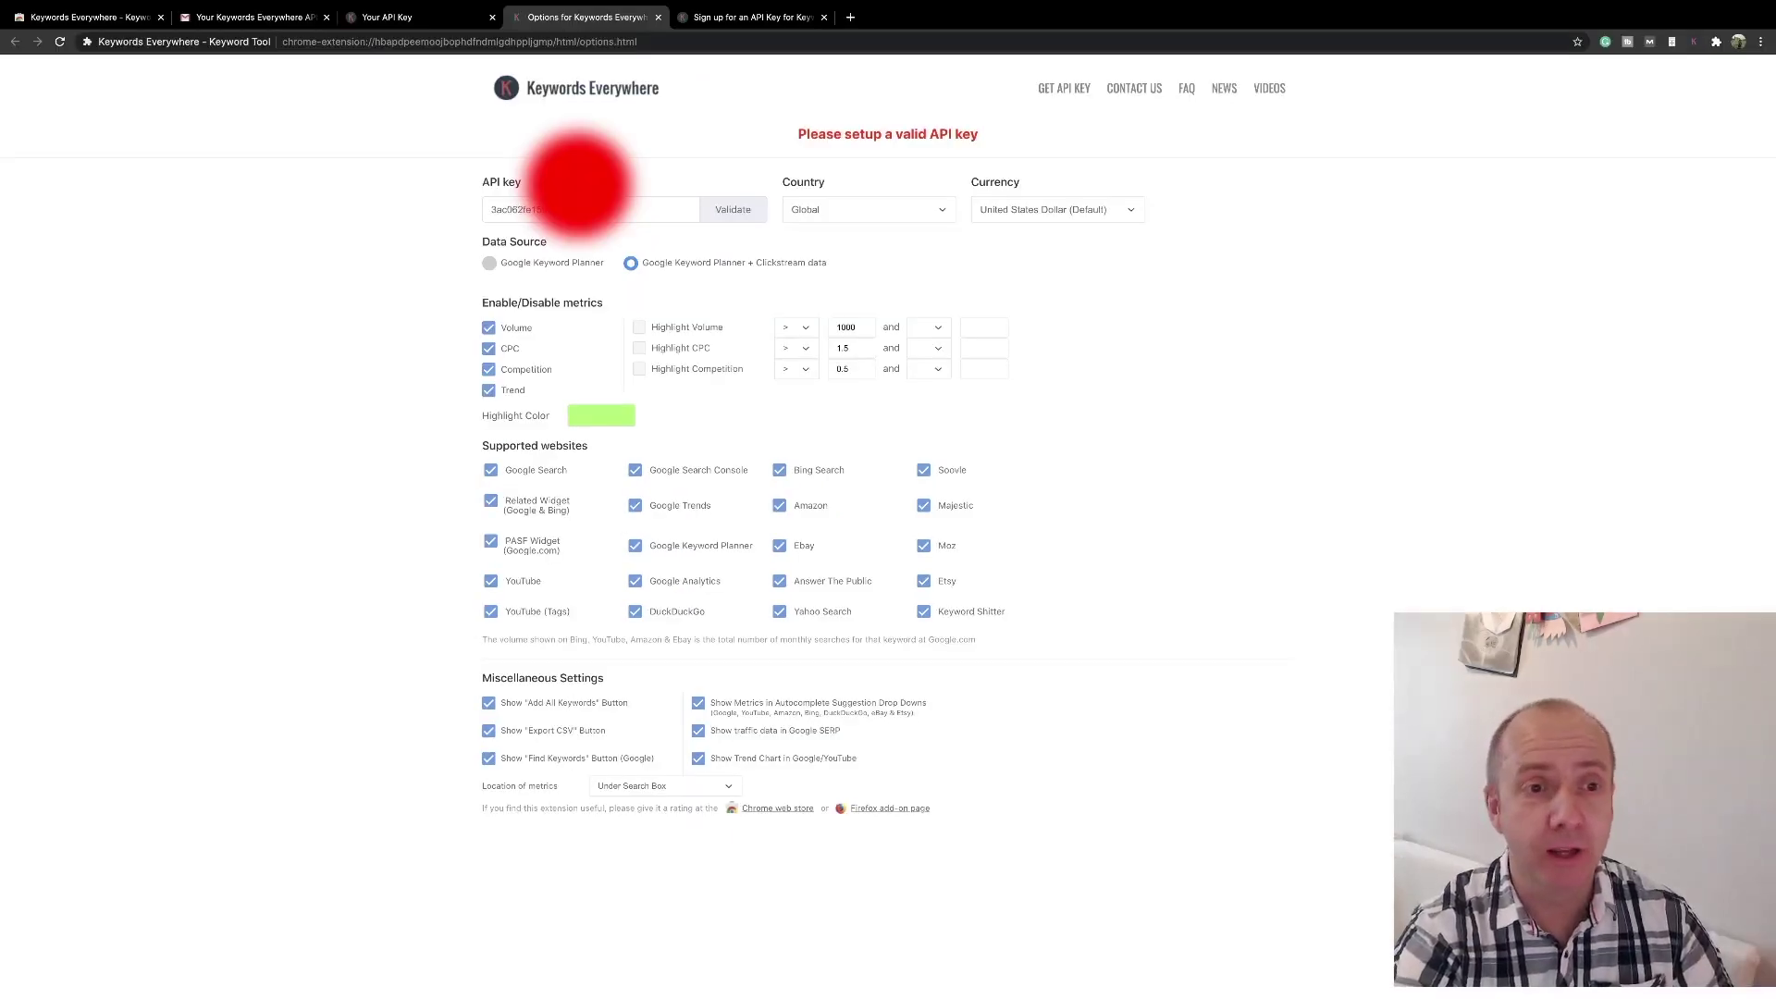
left_click(726, 213)
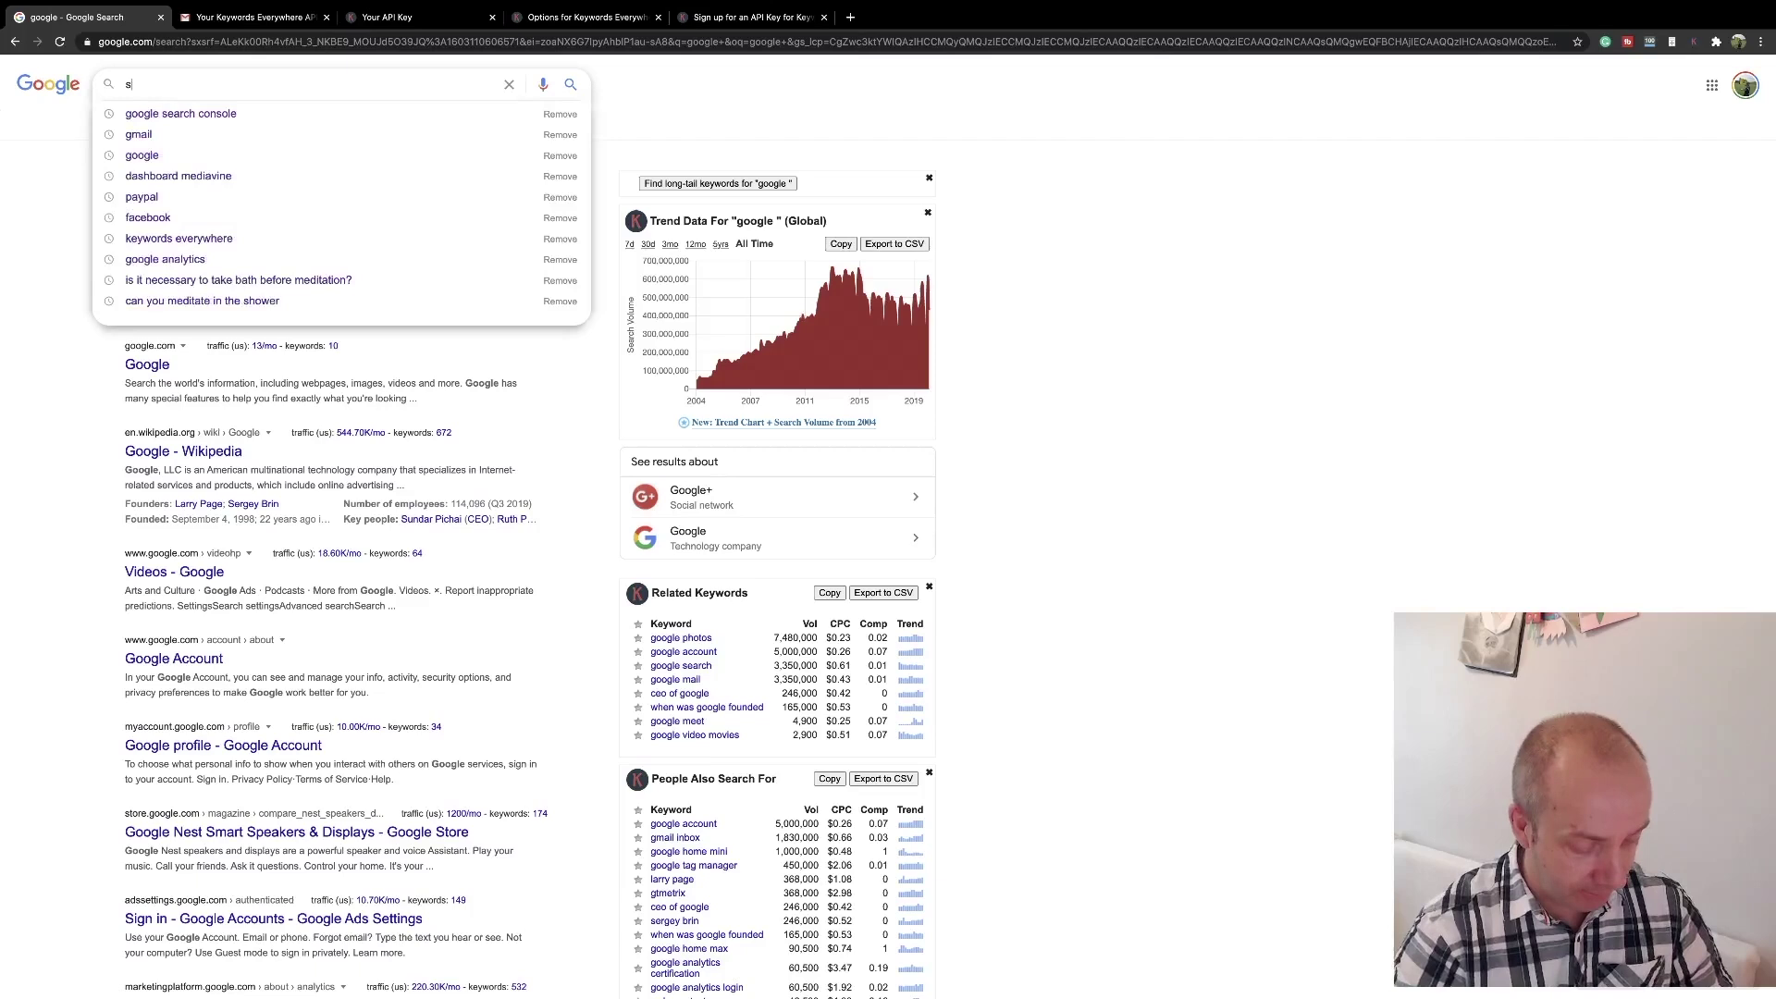
Search Google for 'stone painting' and highlight its 49,500/mo volume, $0.19 CPC and 0.96 competition.
type("tone pain")
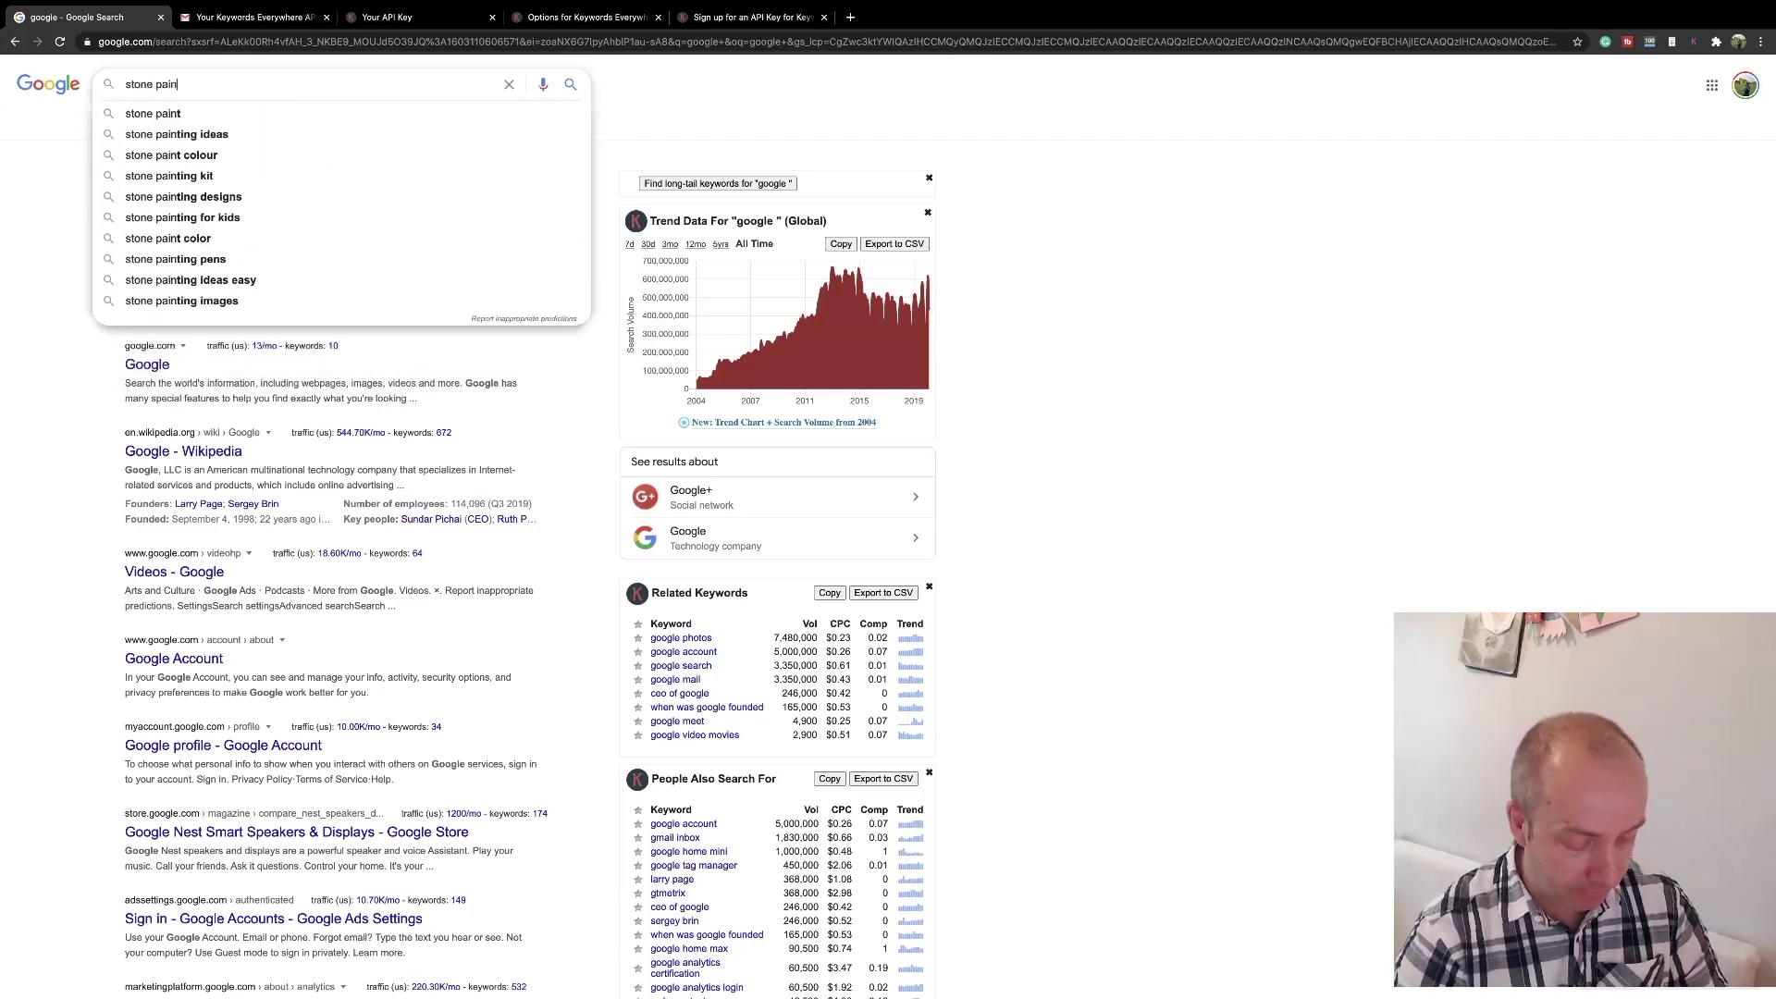
type("ting")
key("Return")
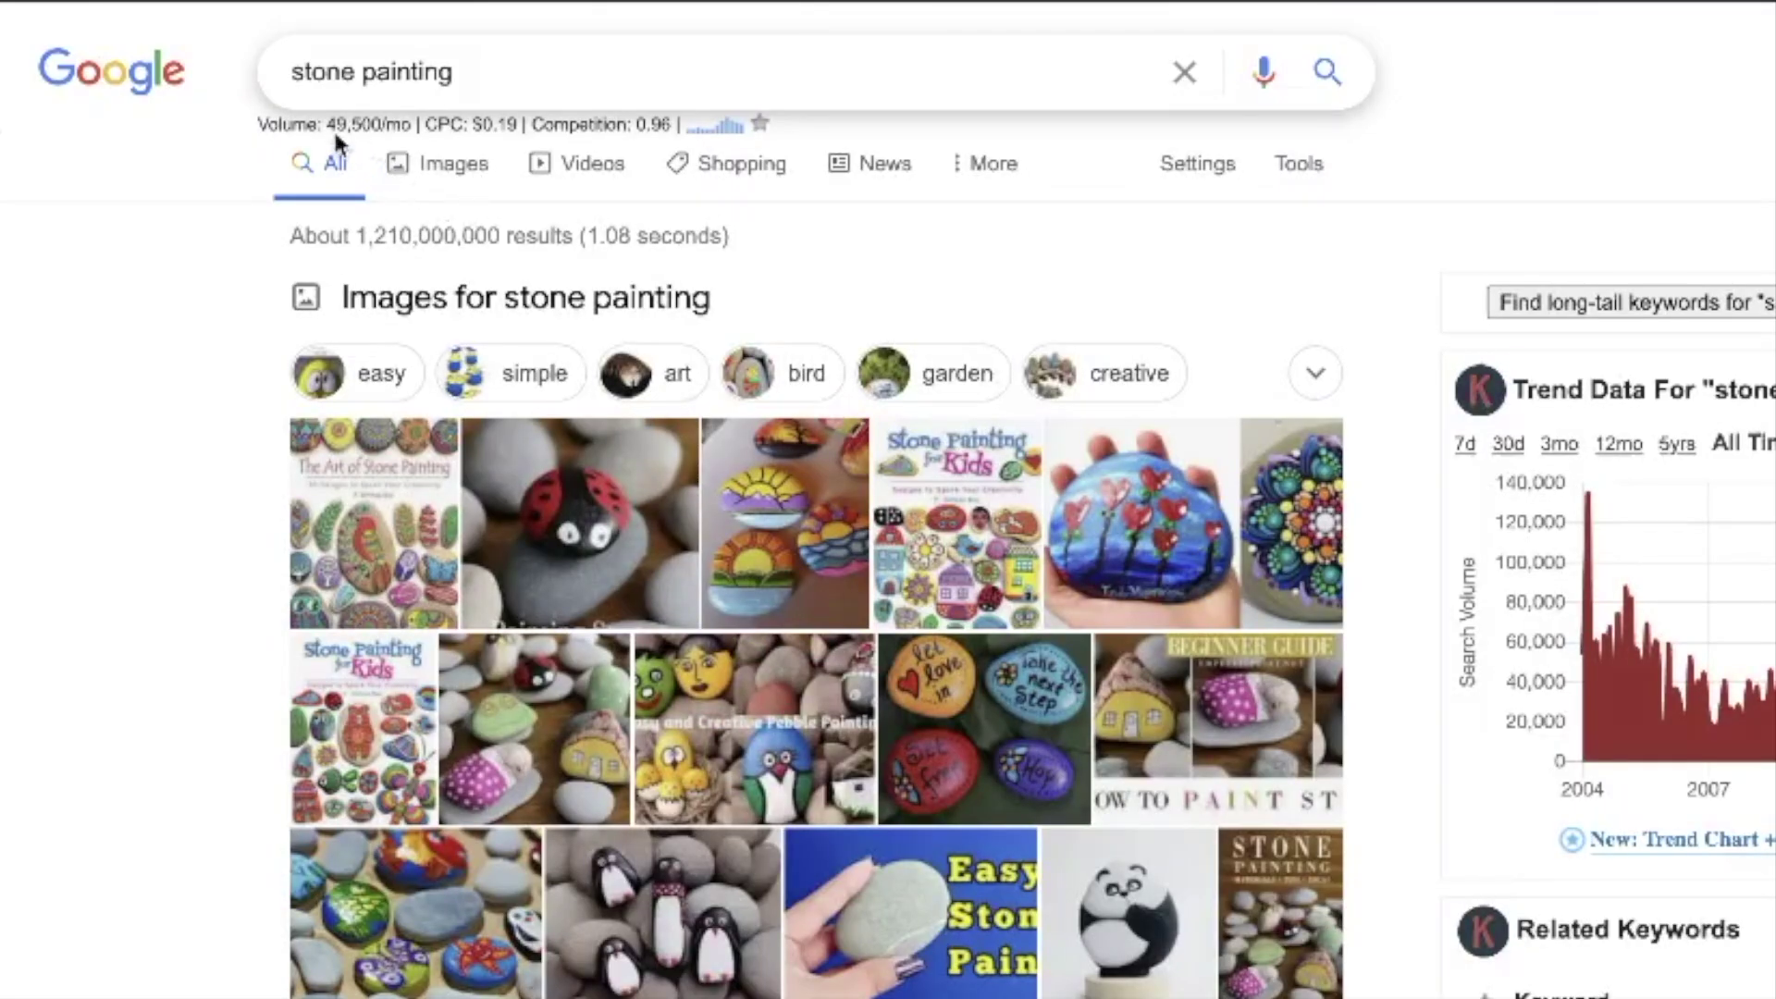
left_click_drag(258, 124, 412, 119)
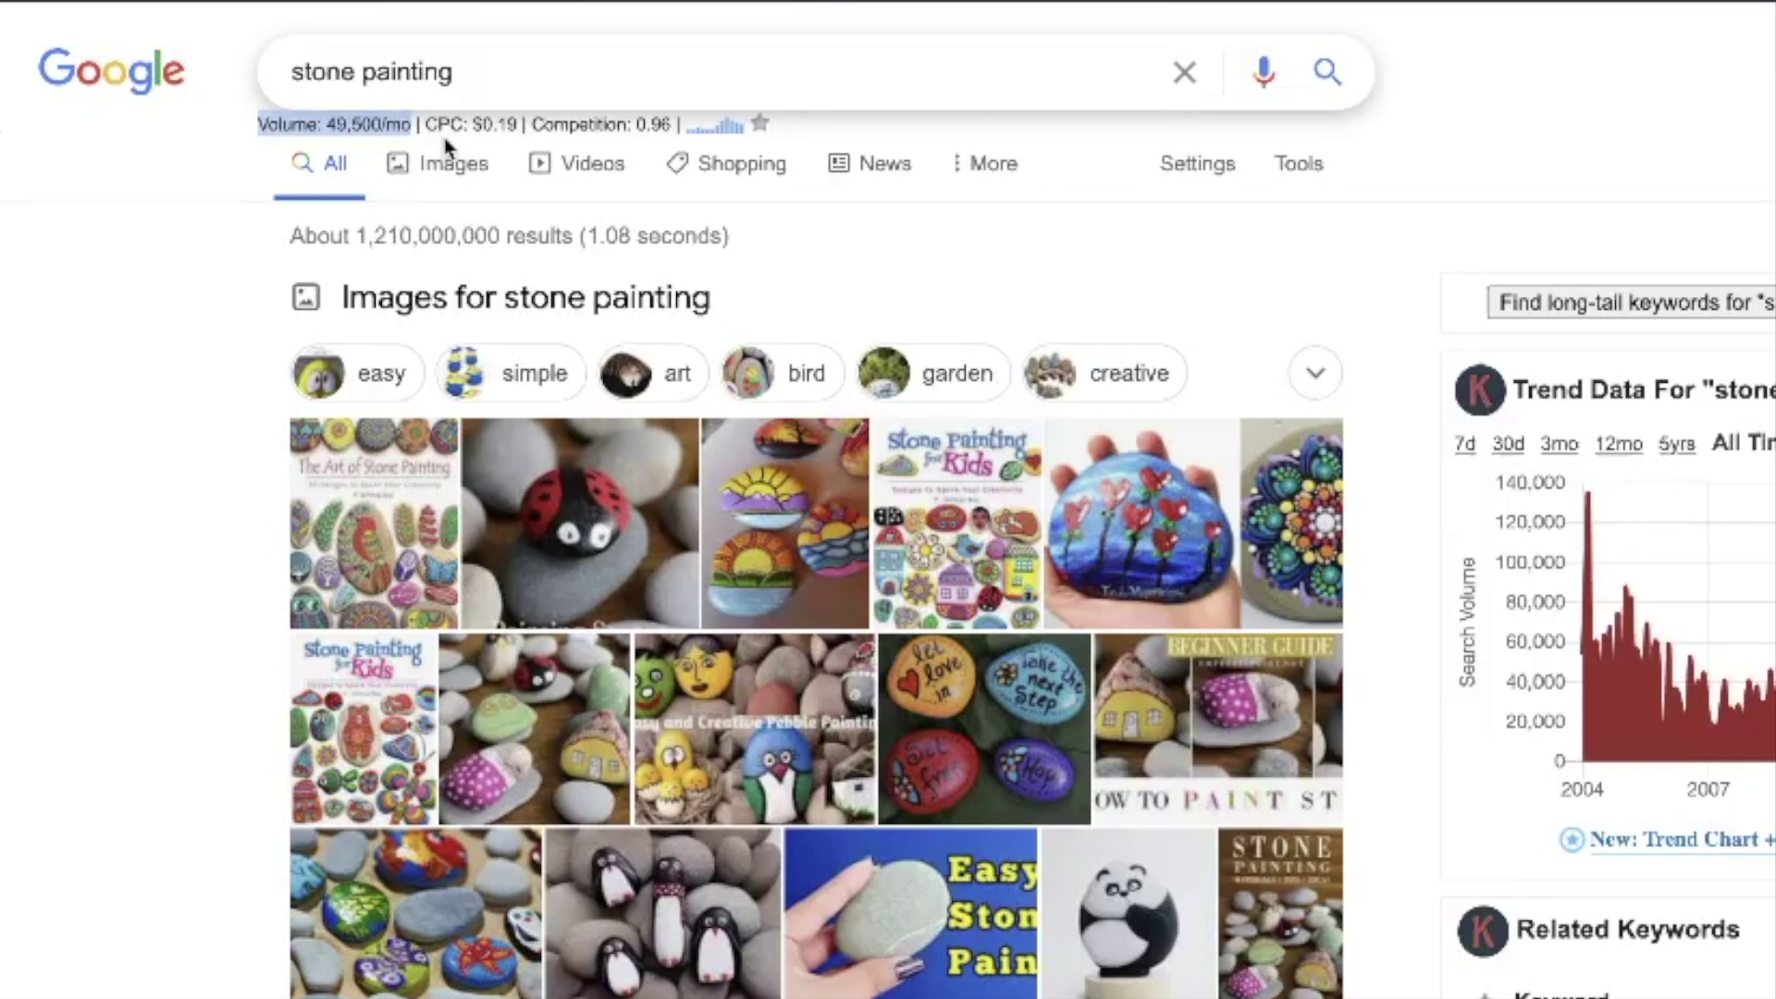
left_click_drag(427, 124, 519, 125)
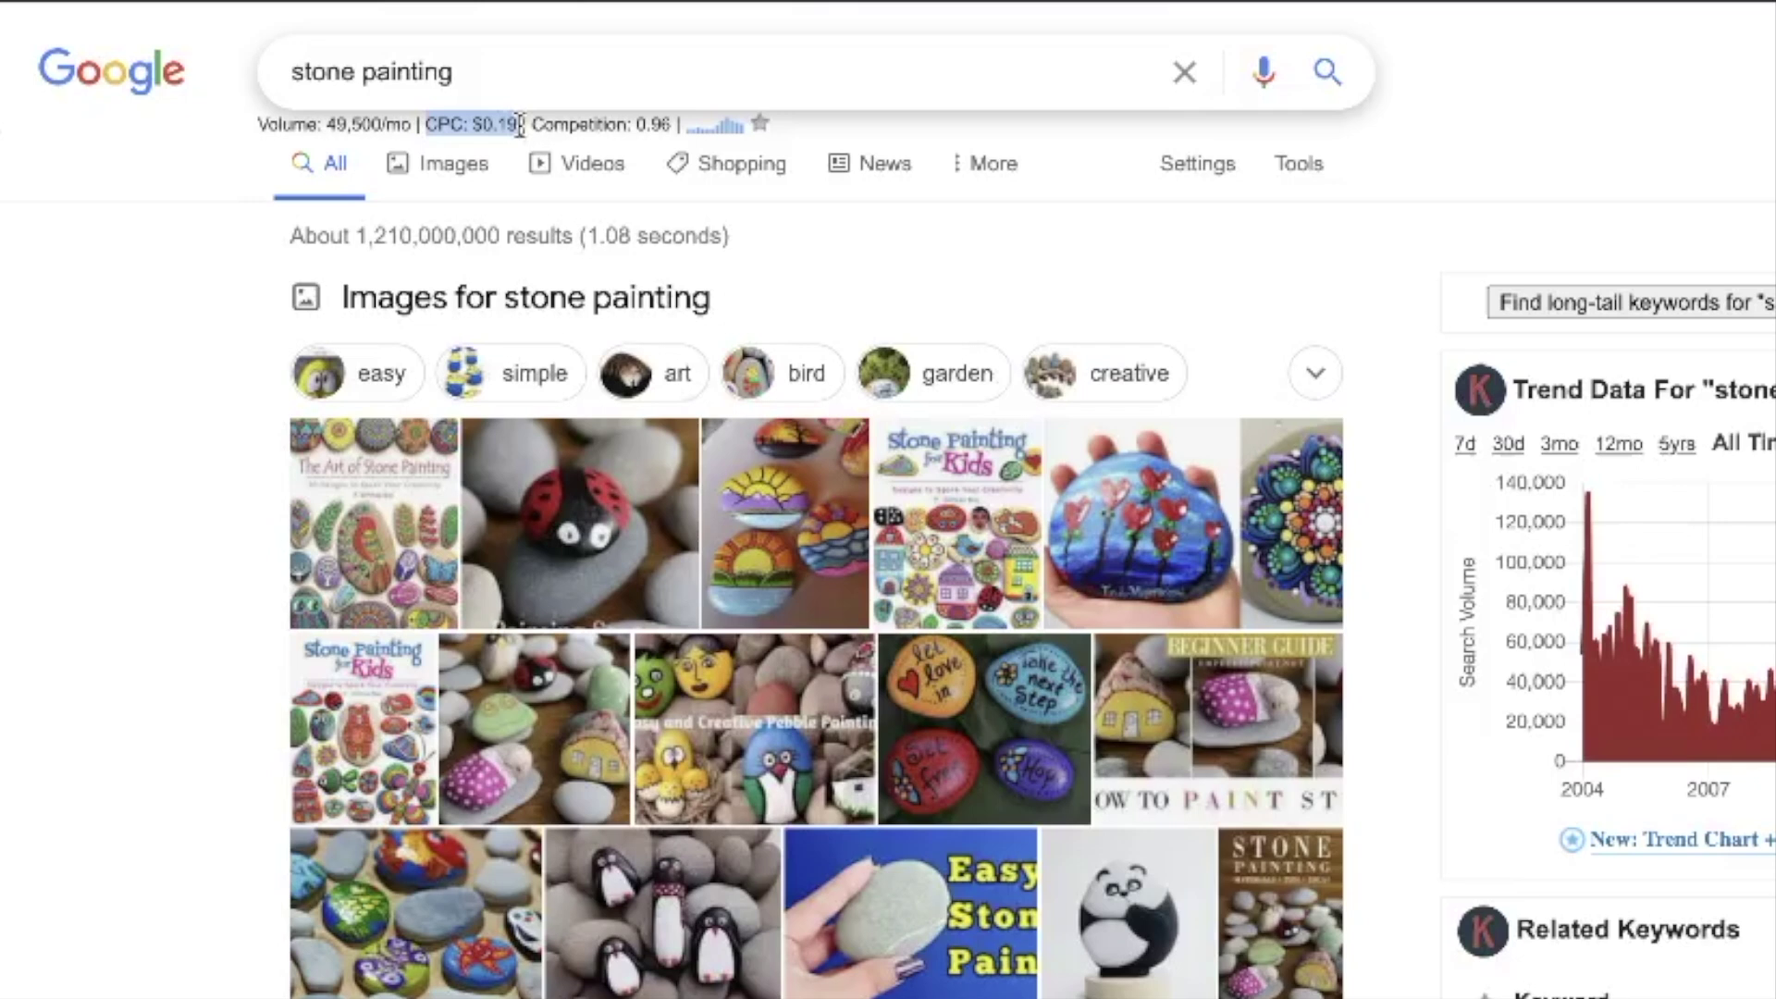
left_click(541, 125)
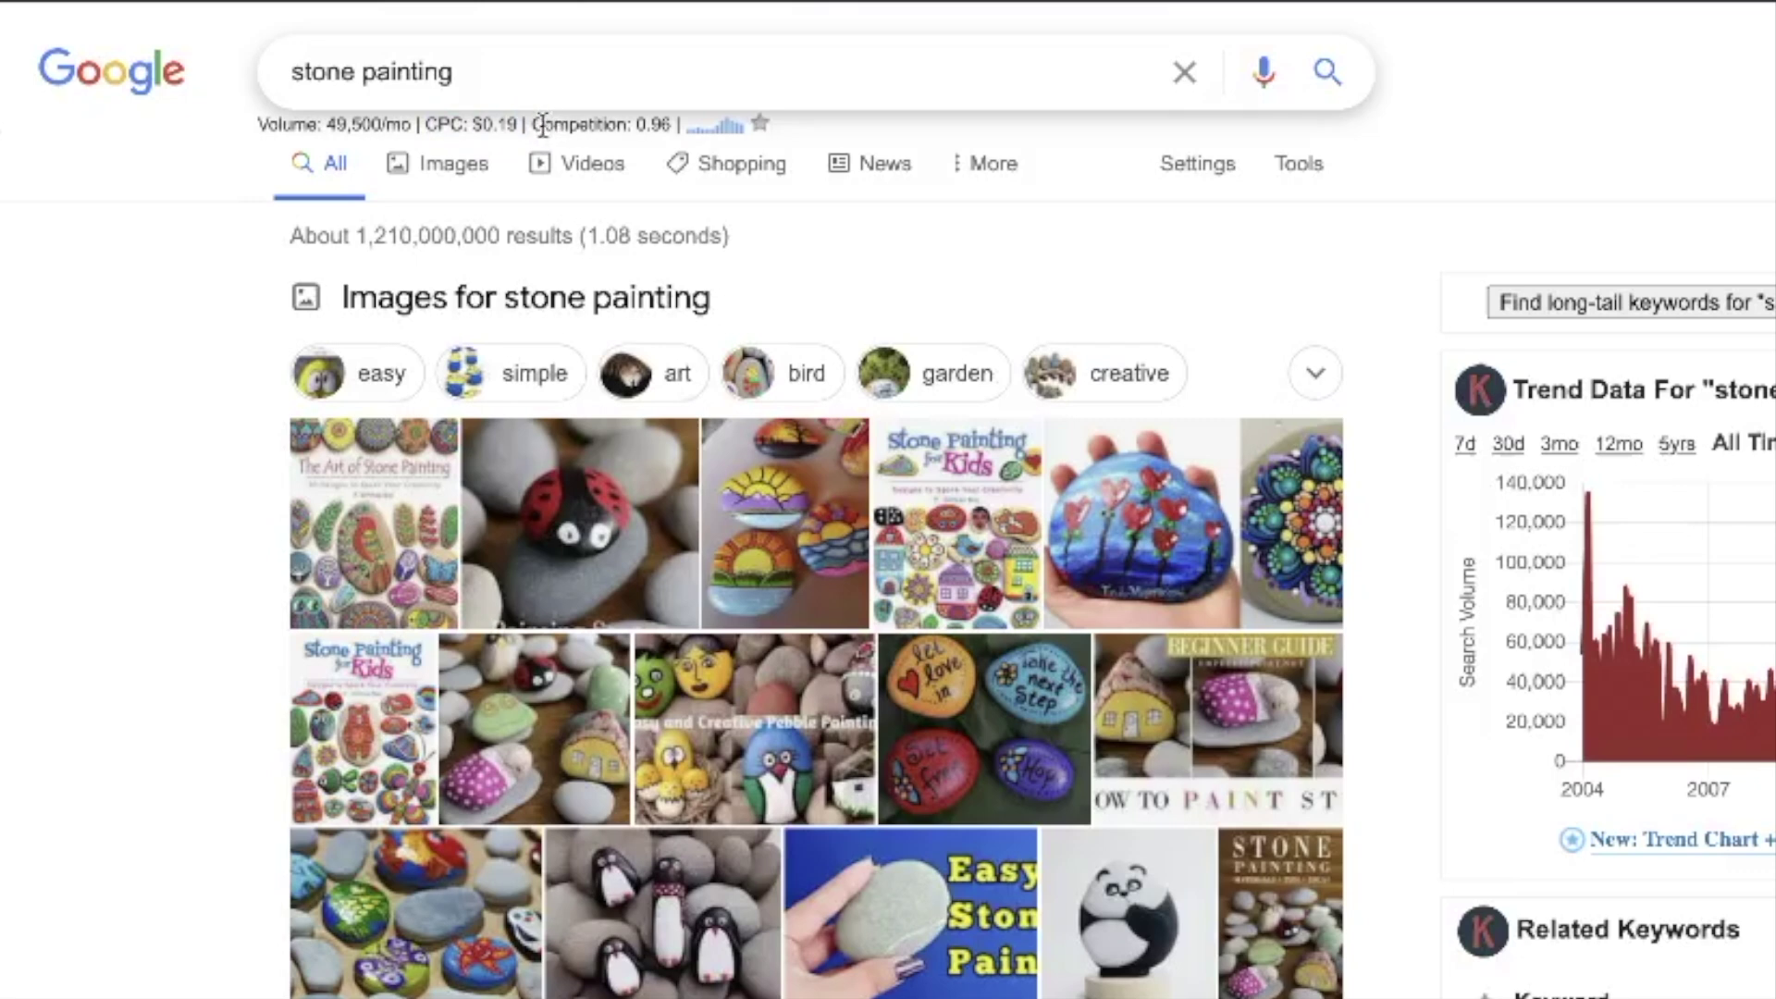
left_click_drag(532, 125, 676, 126)
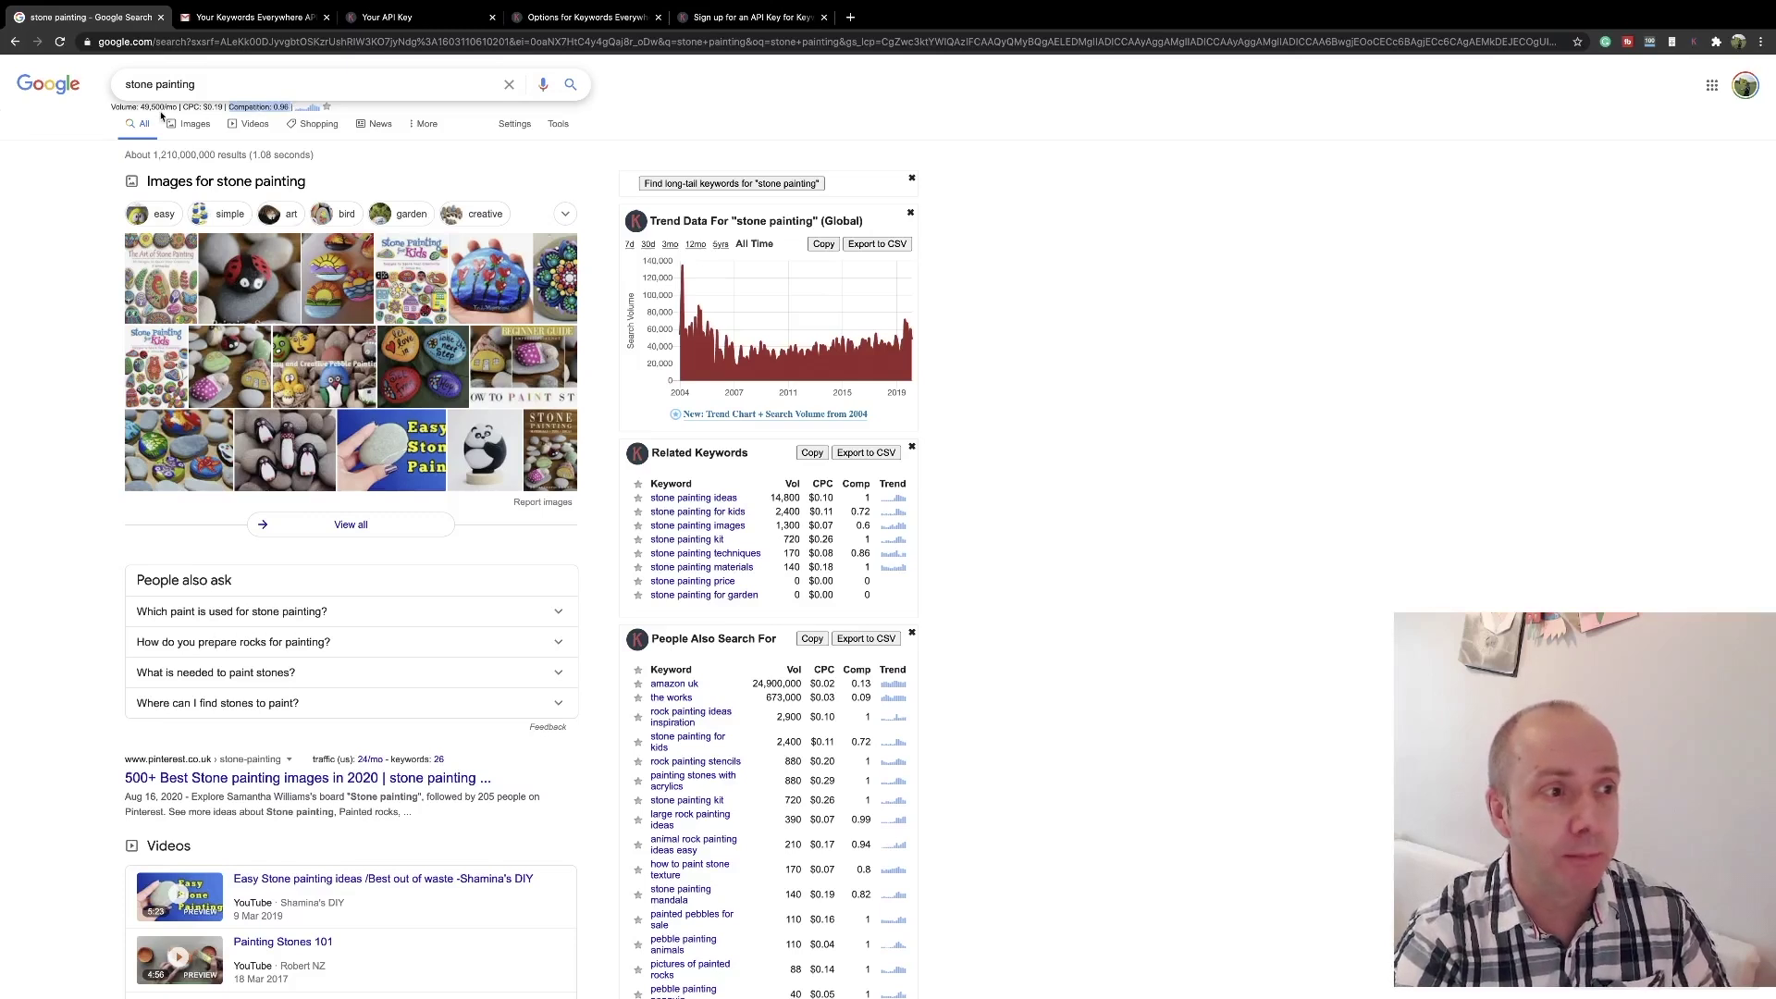
left_click(356, 126)
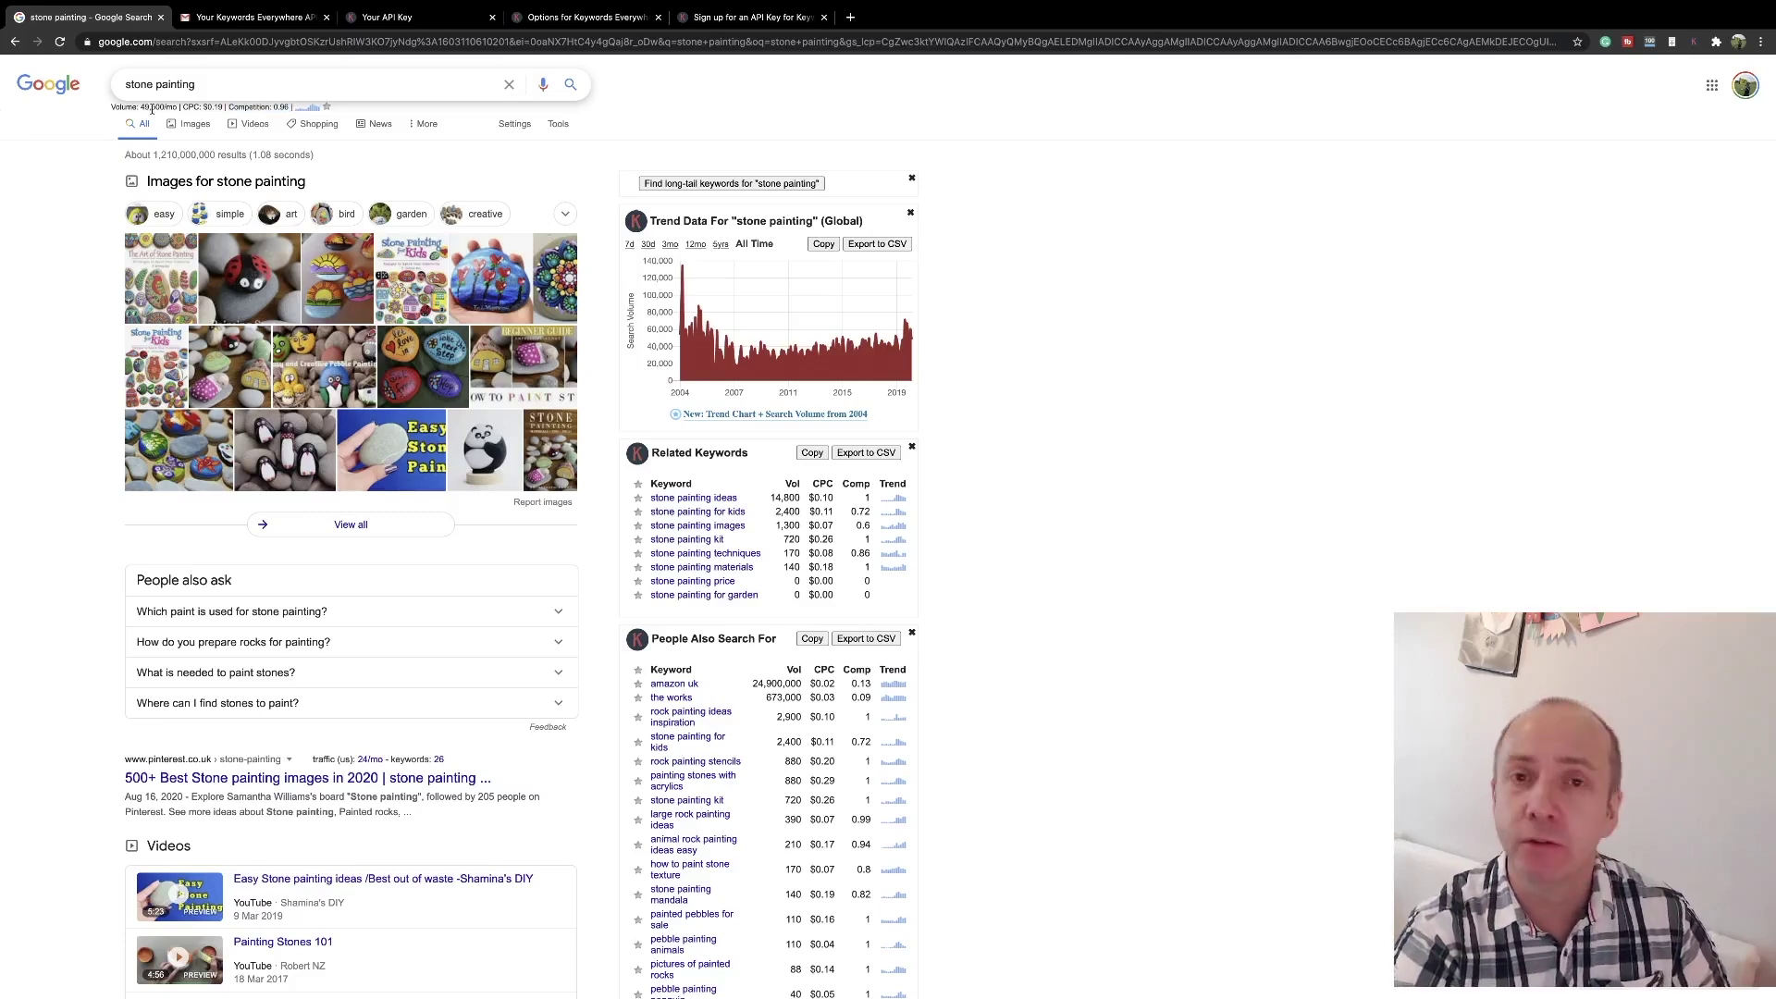
left_click_drag(110, 106, 176, 106)
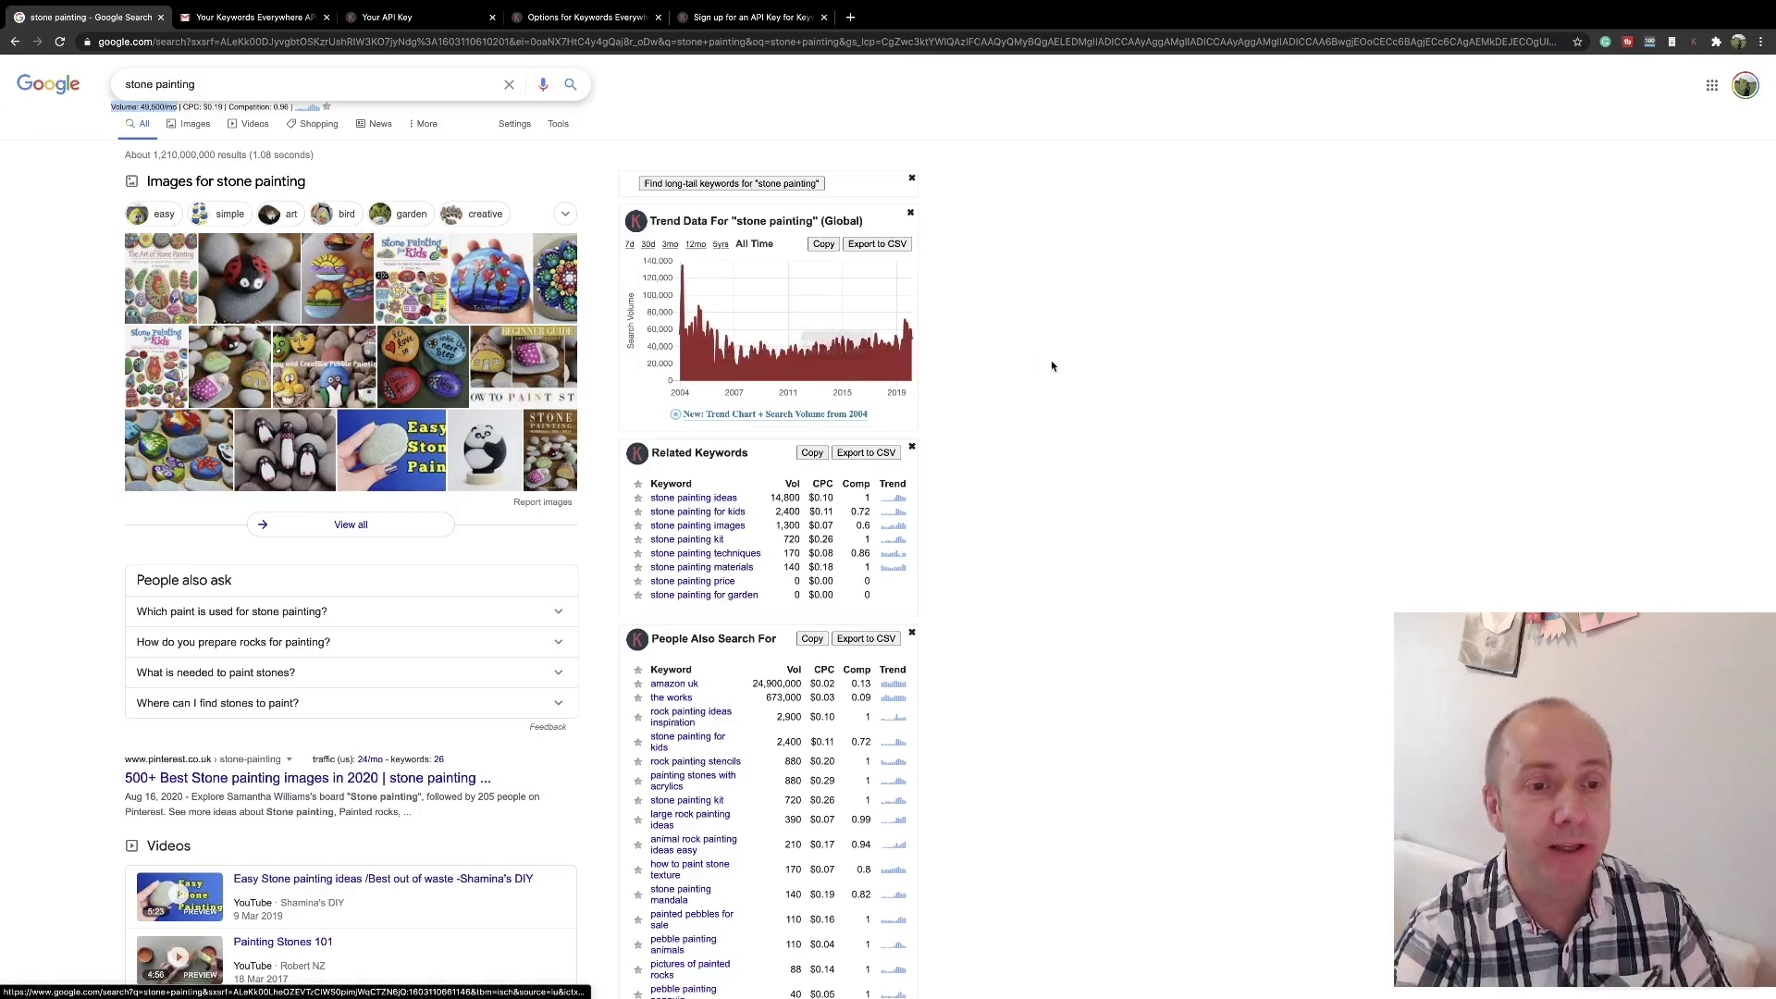
mouse_move(874, 359)
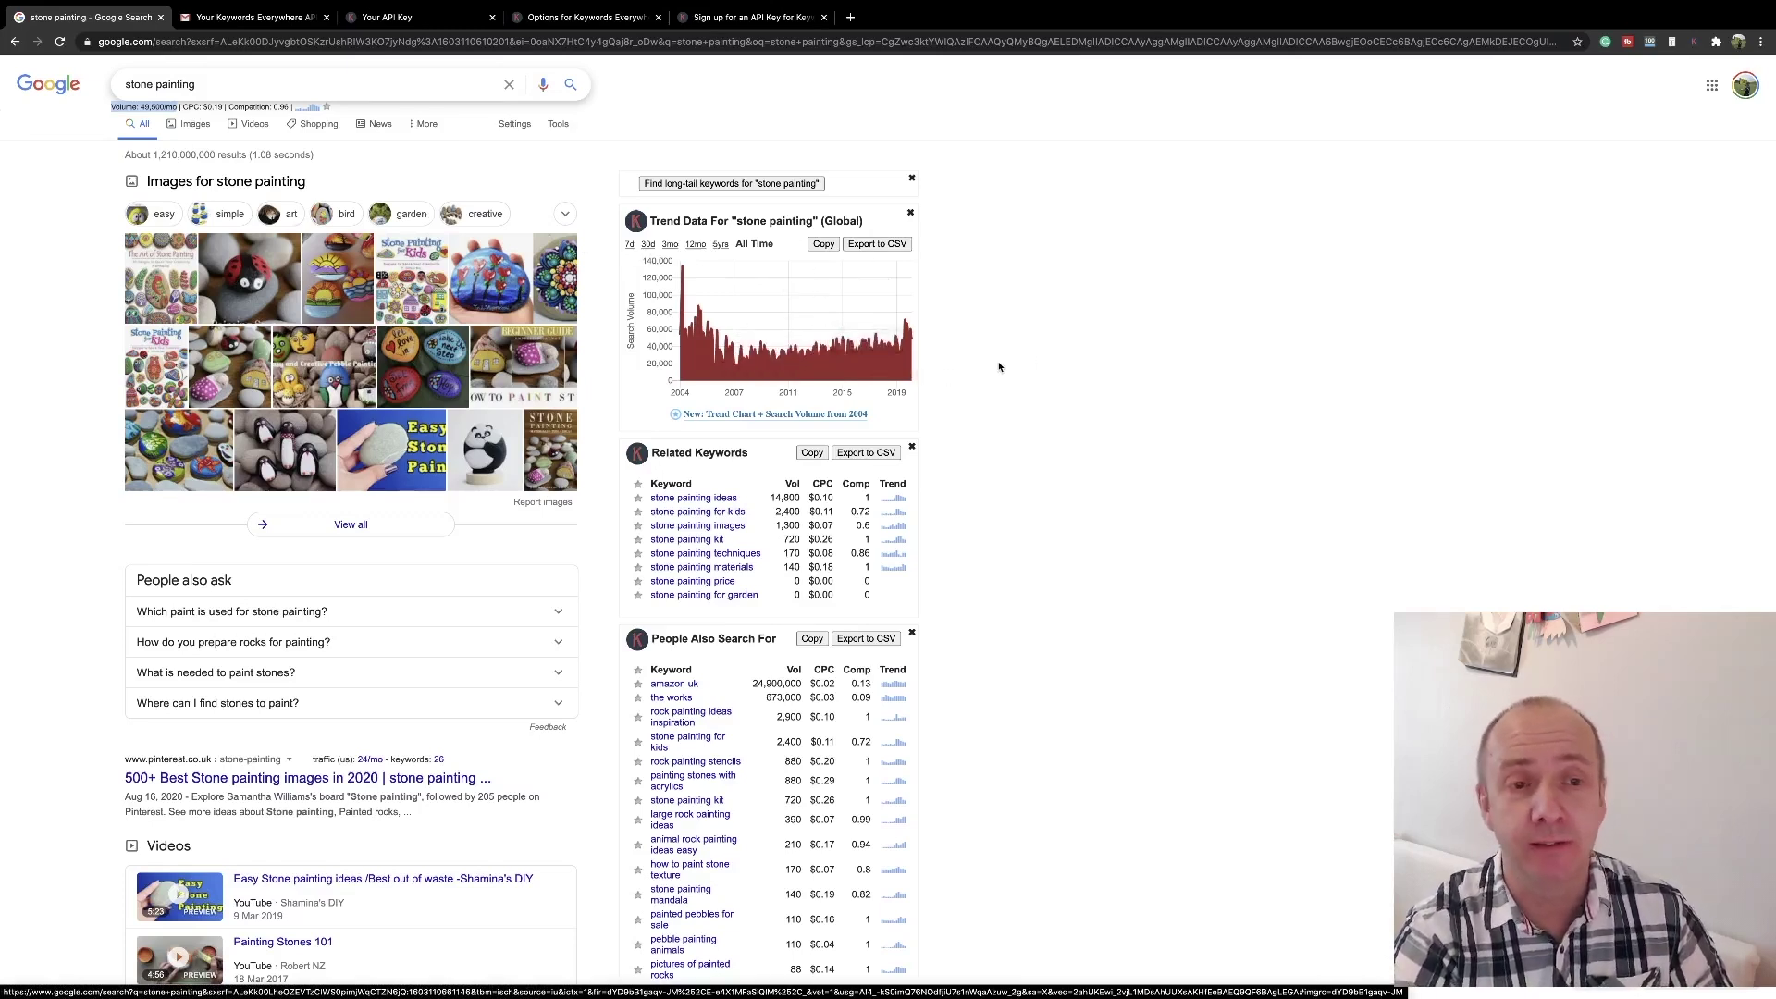
scroll(999, 367, "down", 1)
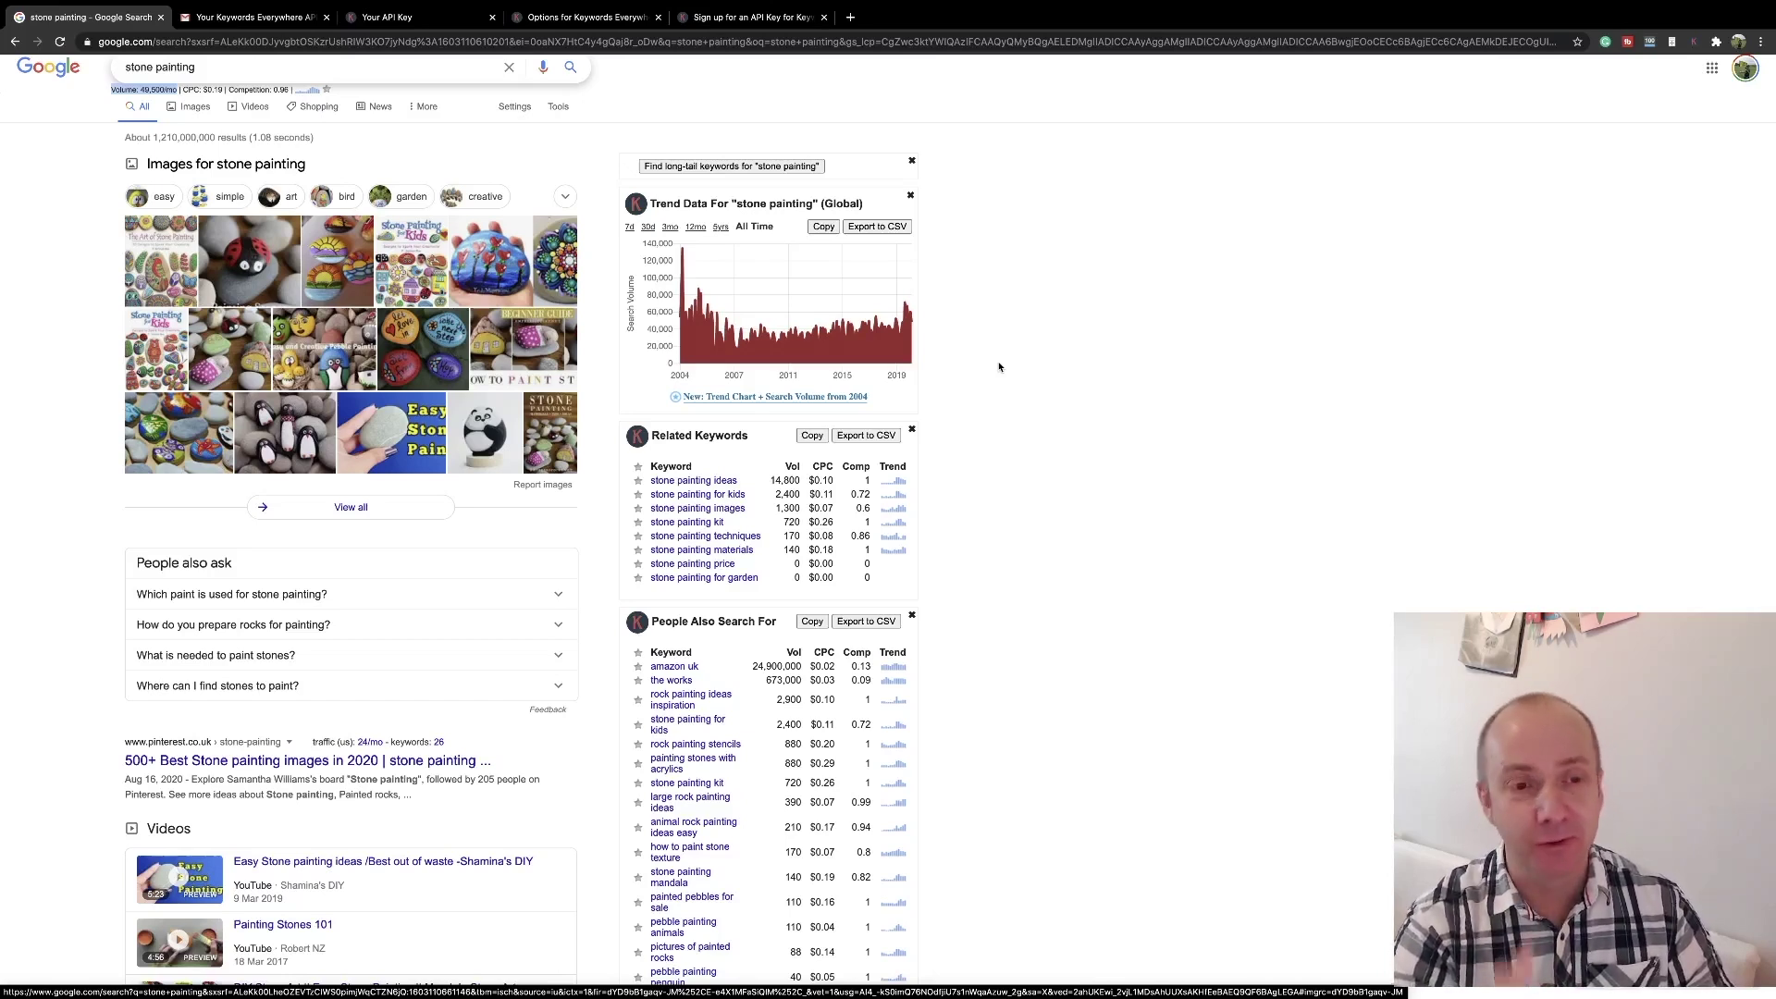
scroll(963, 385, "down", 1)
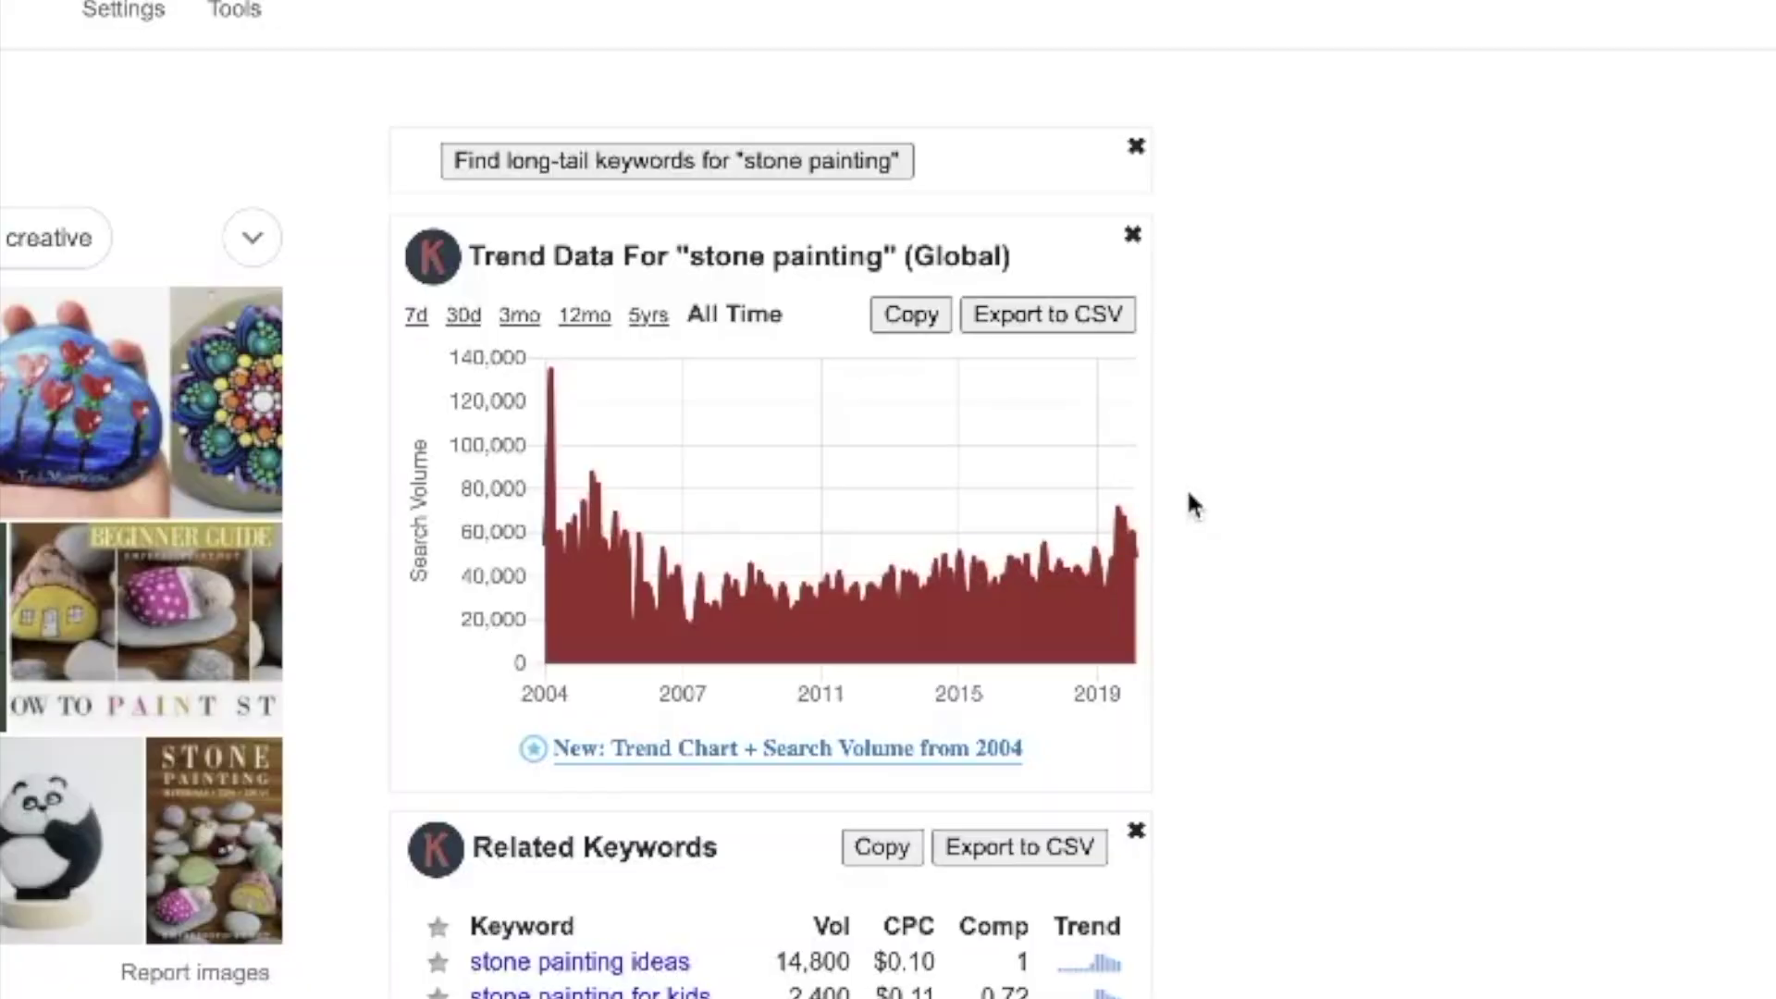
mouse_move(906, 281)
mouse_move(1129, 532)
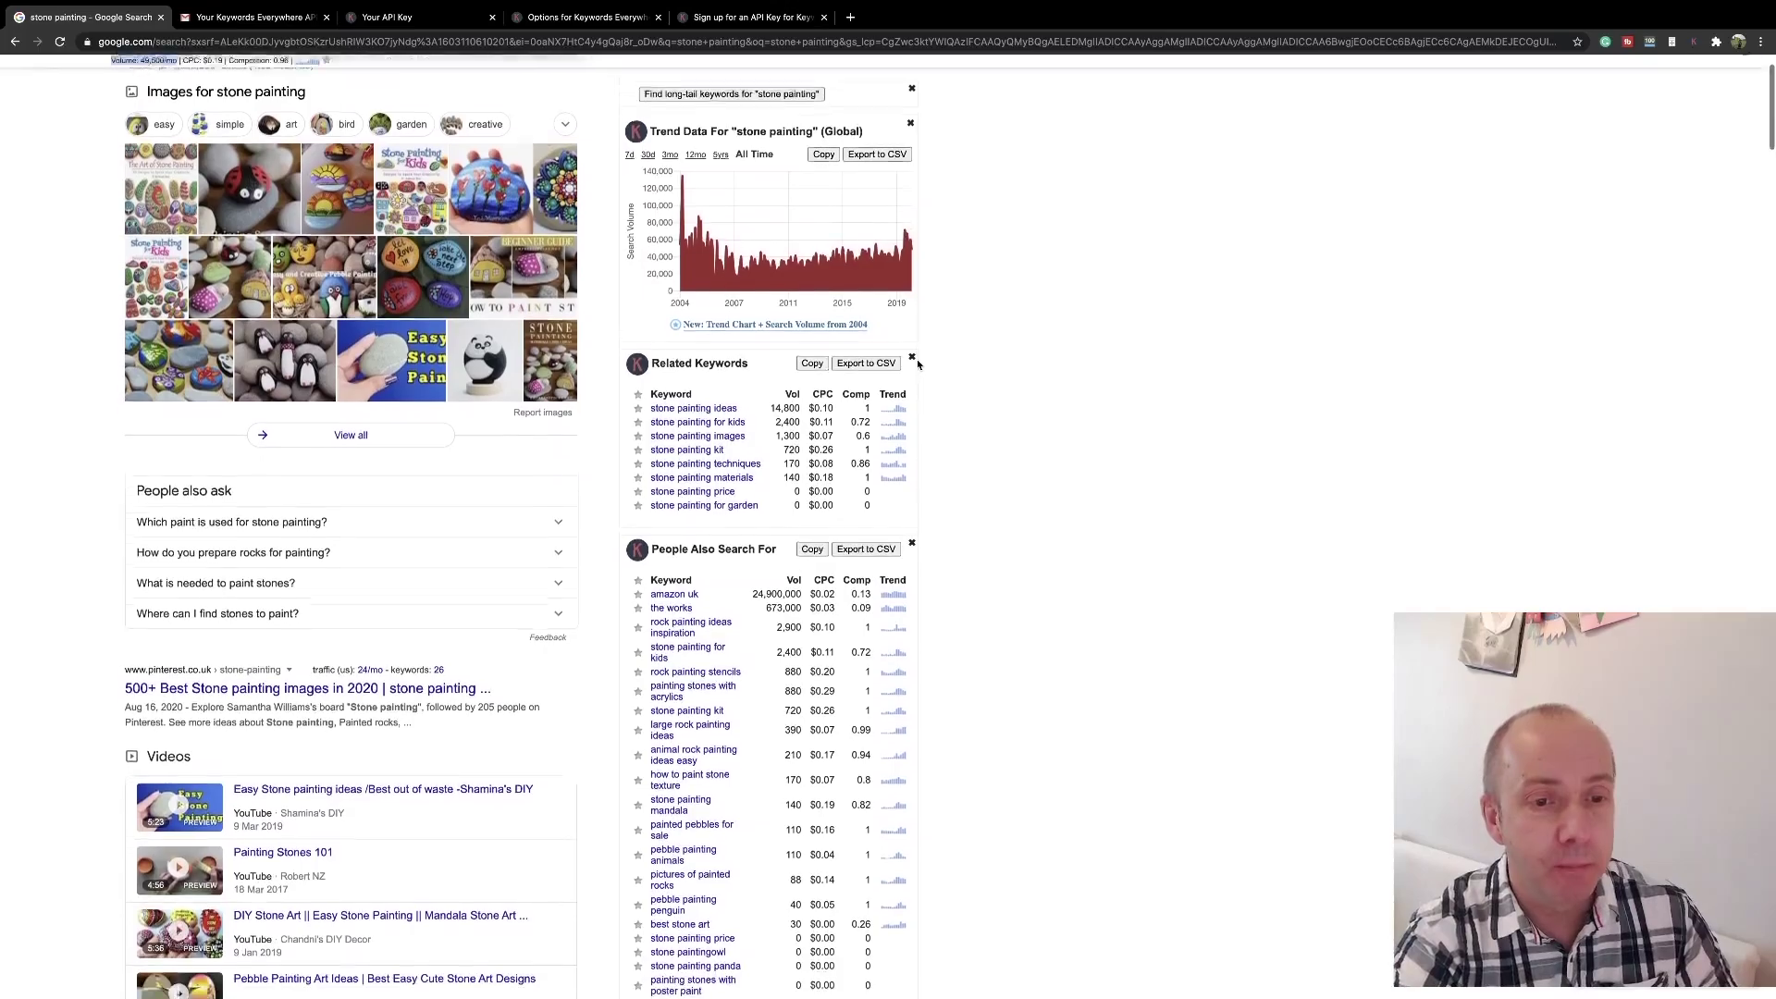
scroll(794, 736, "down", 1)
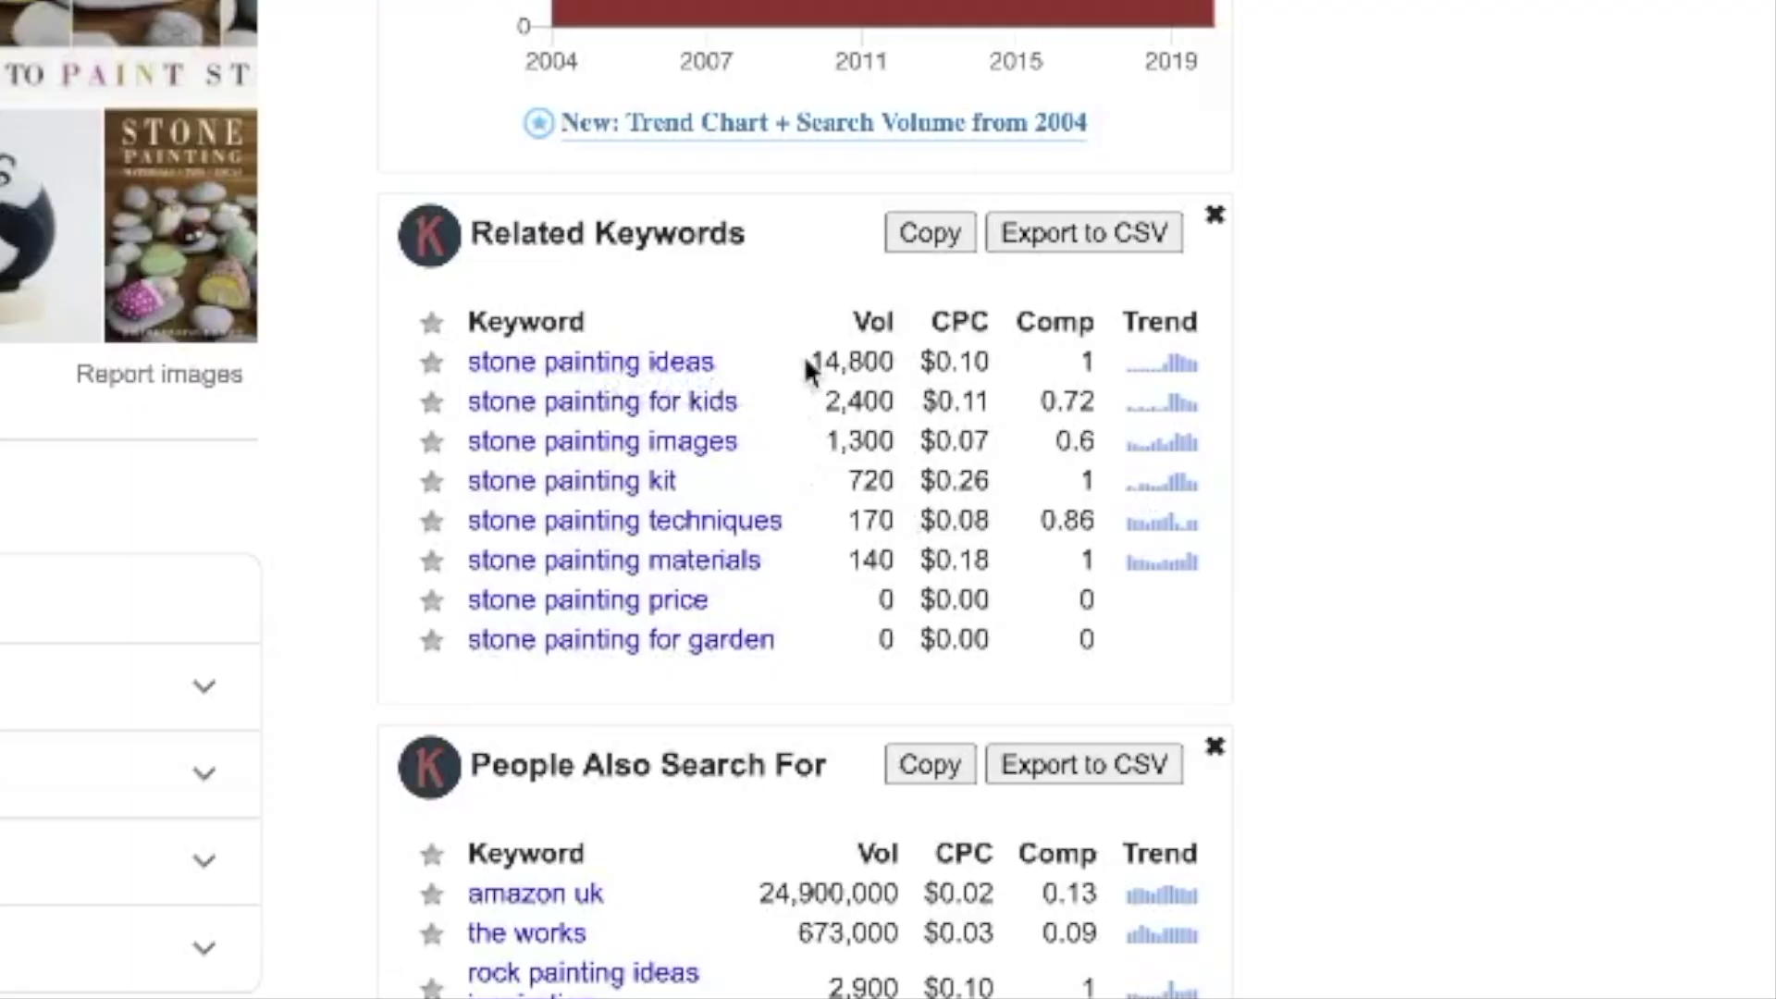
left_click_drag(812, 360, 893, 356)
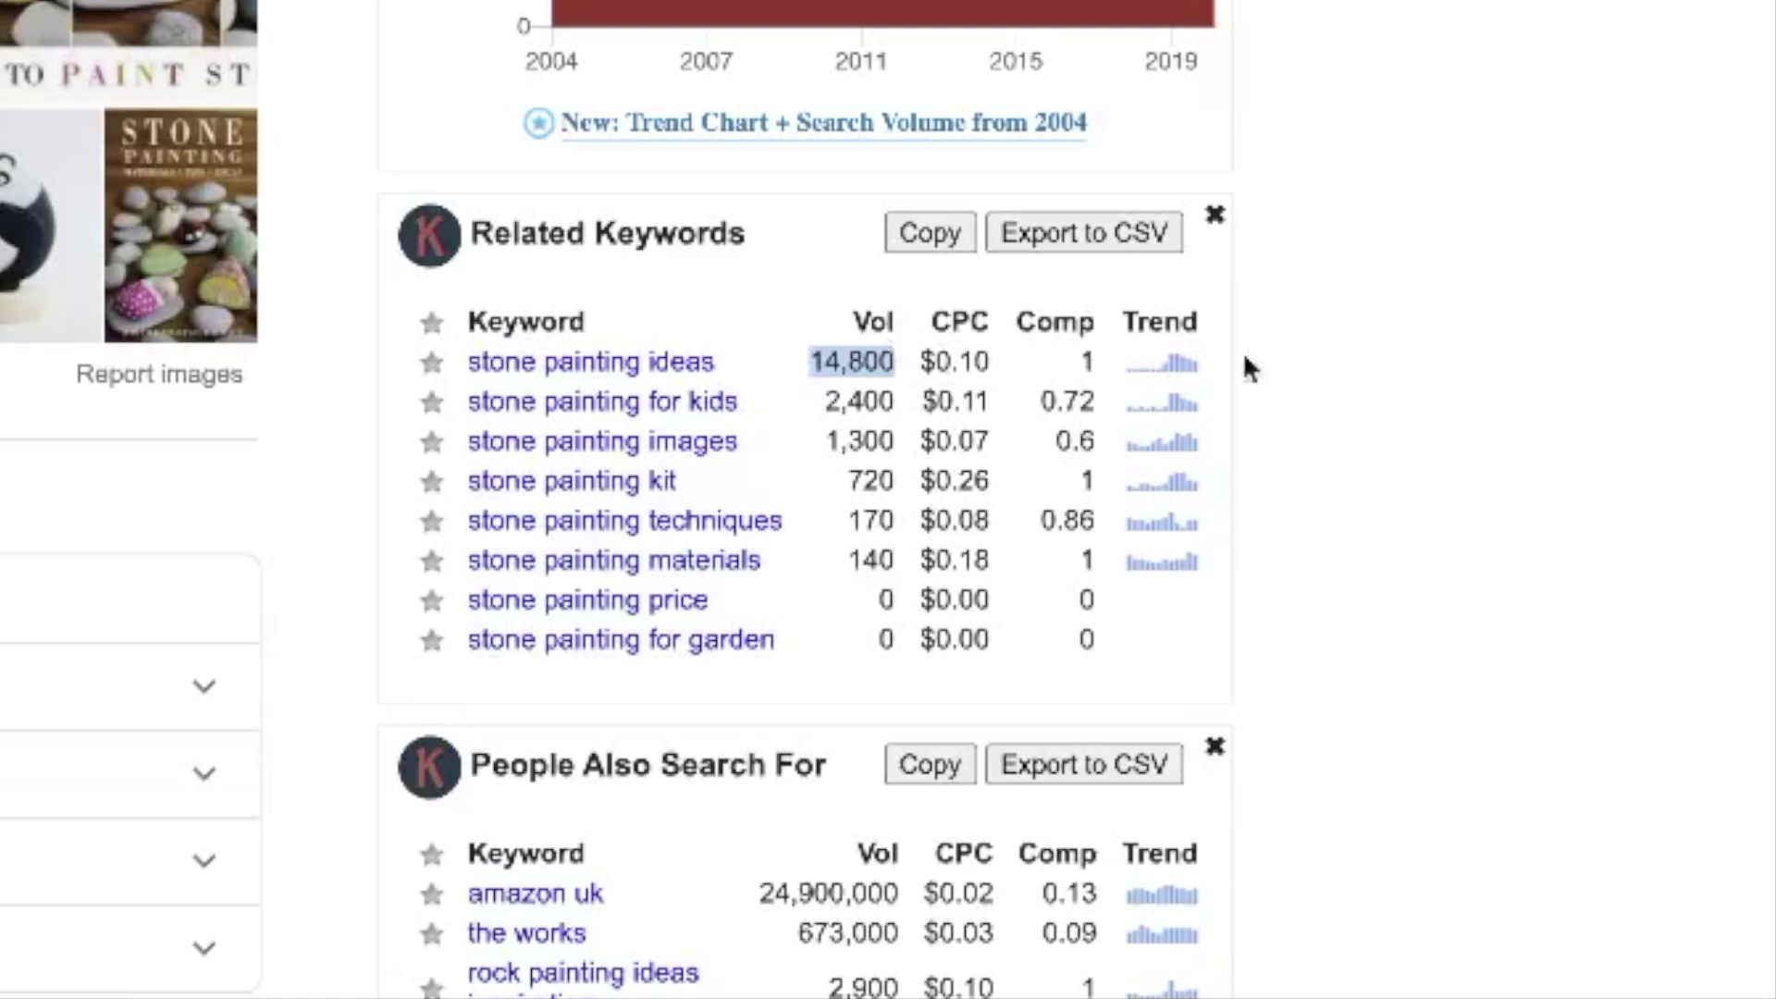
mouse_move(1186, 372)
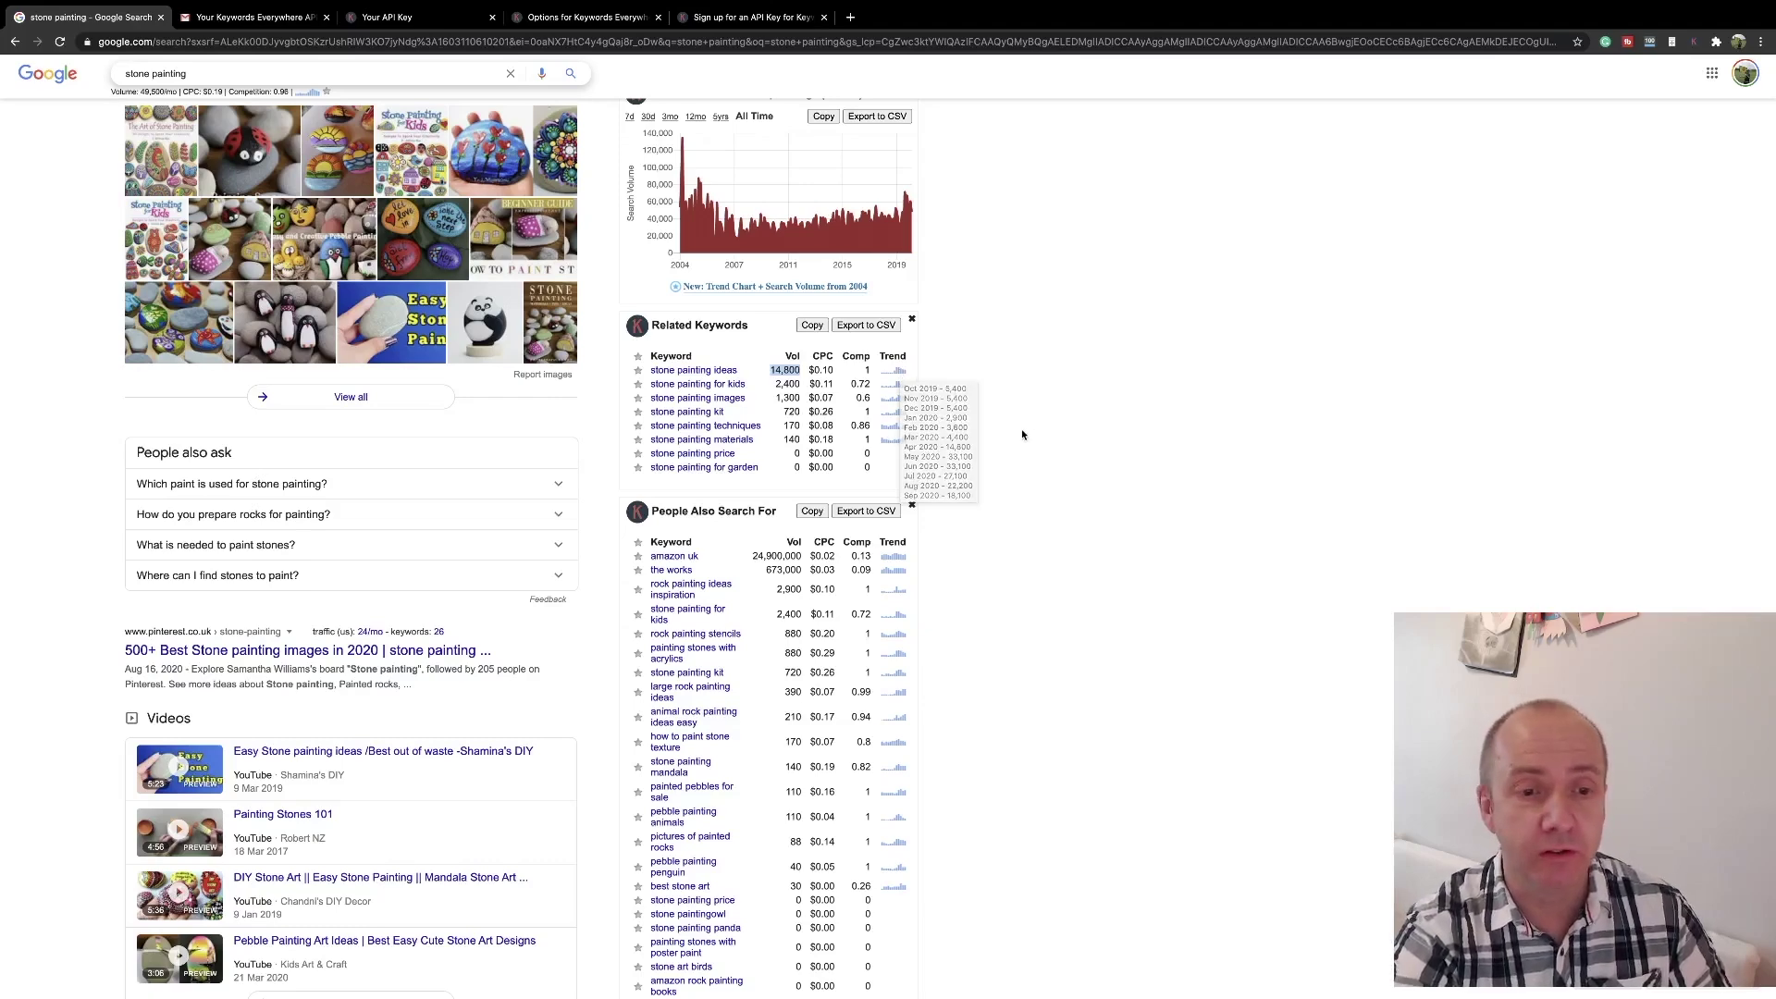
scroll(990, 467, "down", 3)
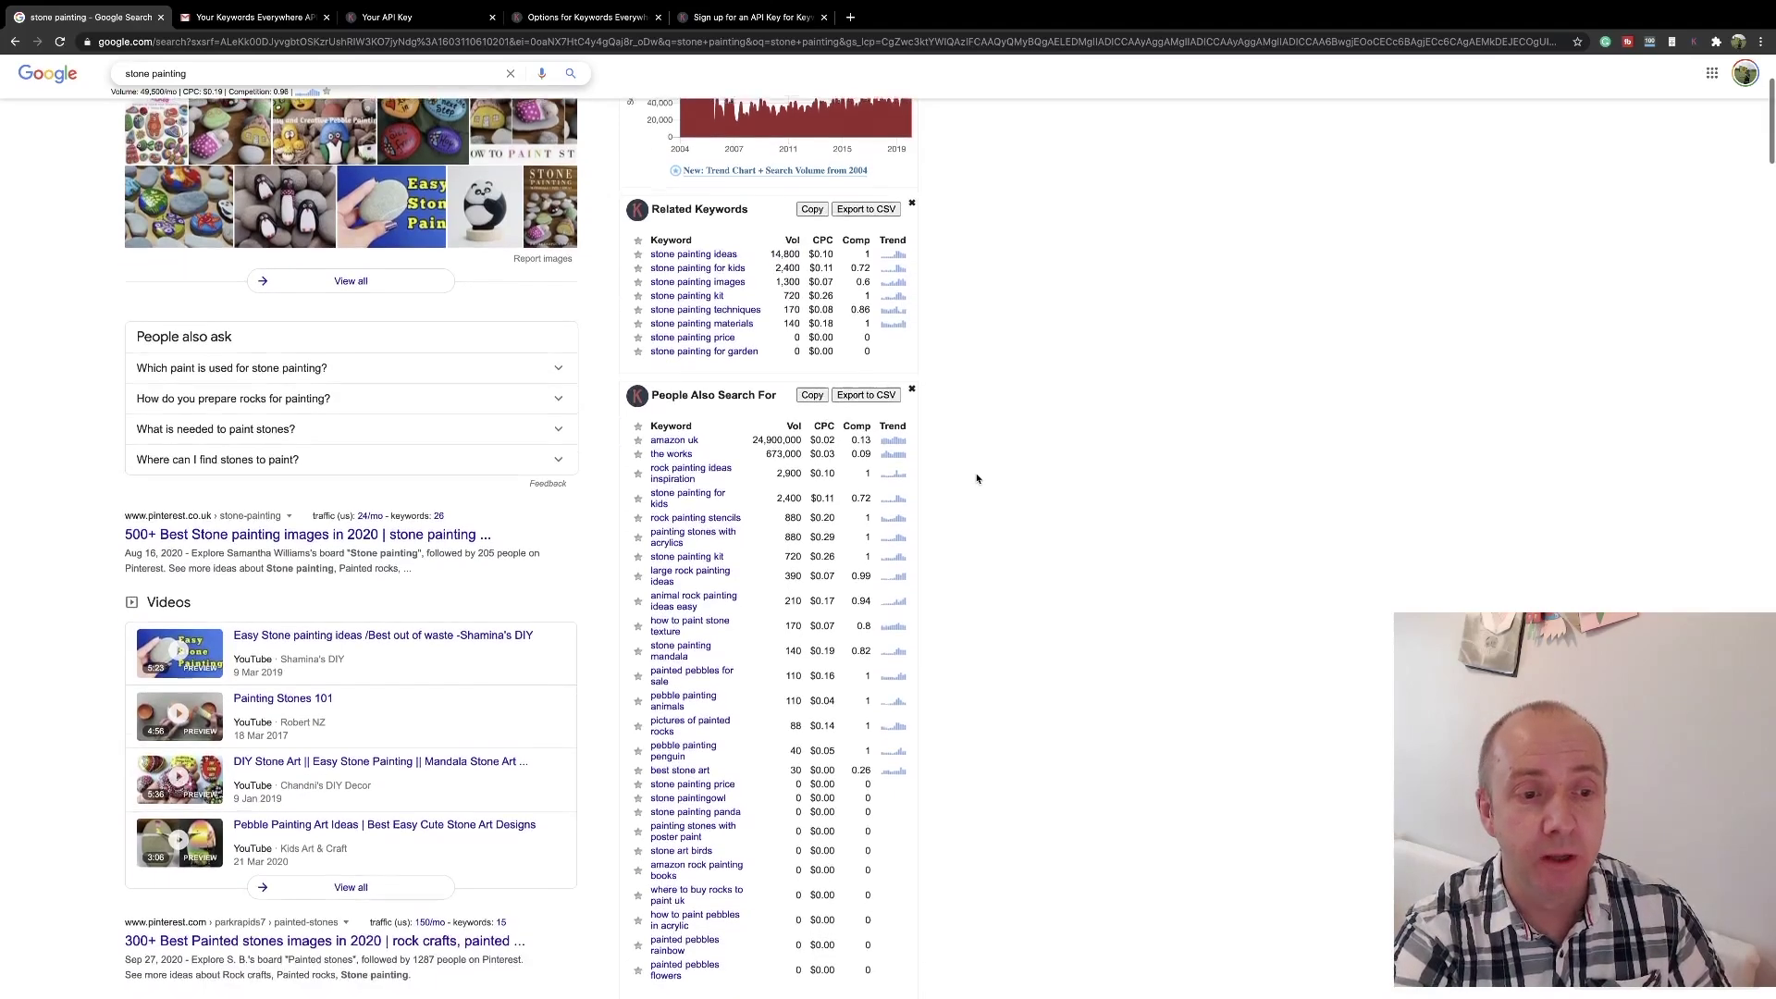
Scroll through the People Also Search For keyword list on the results page.
scroll(976, 478, "down", 2)
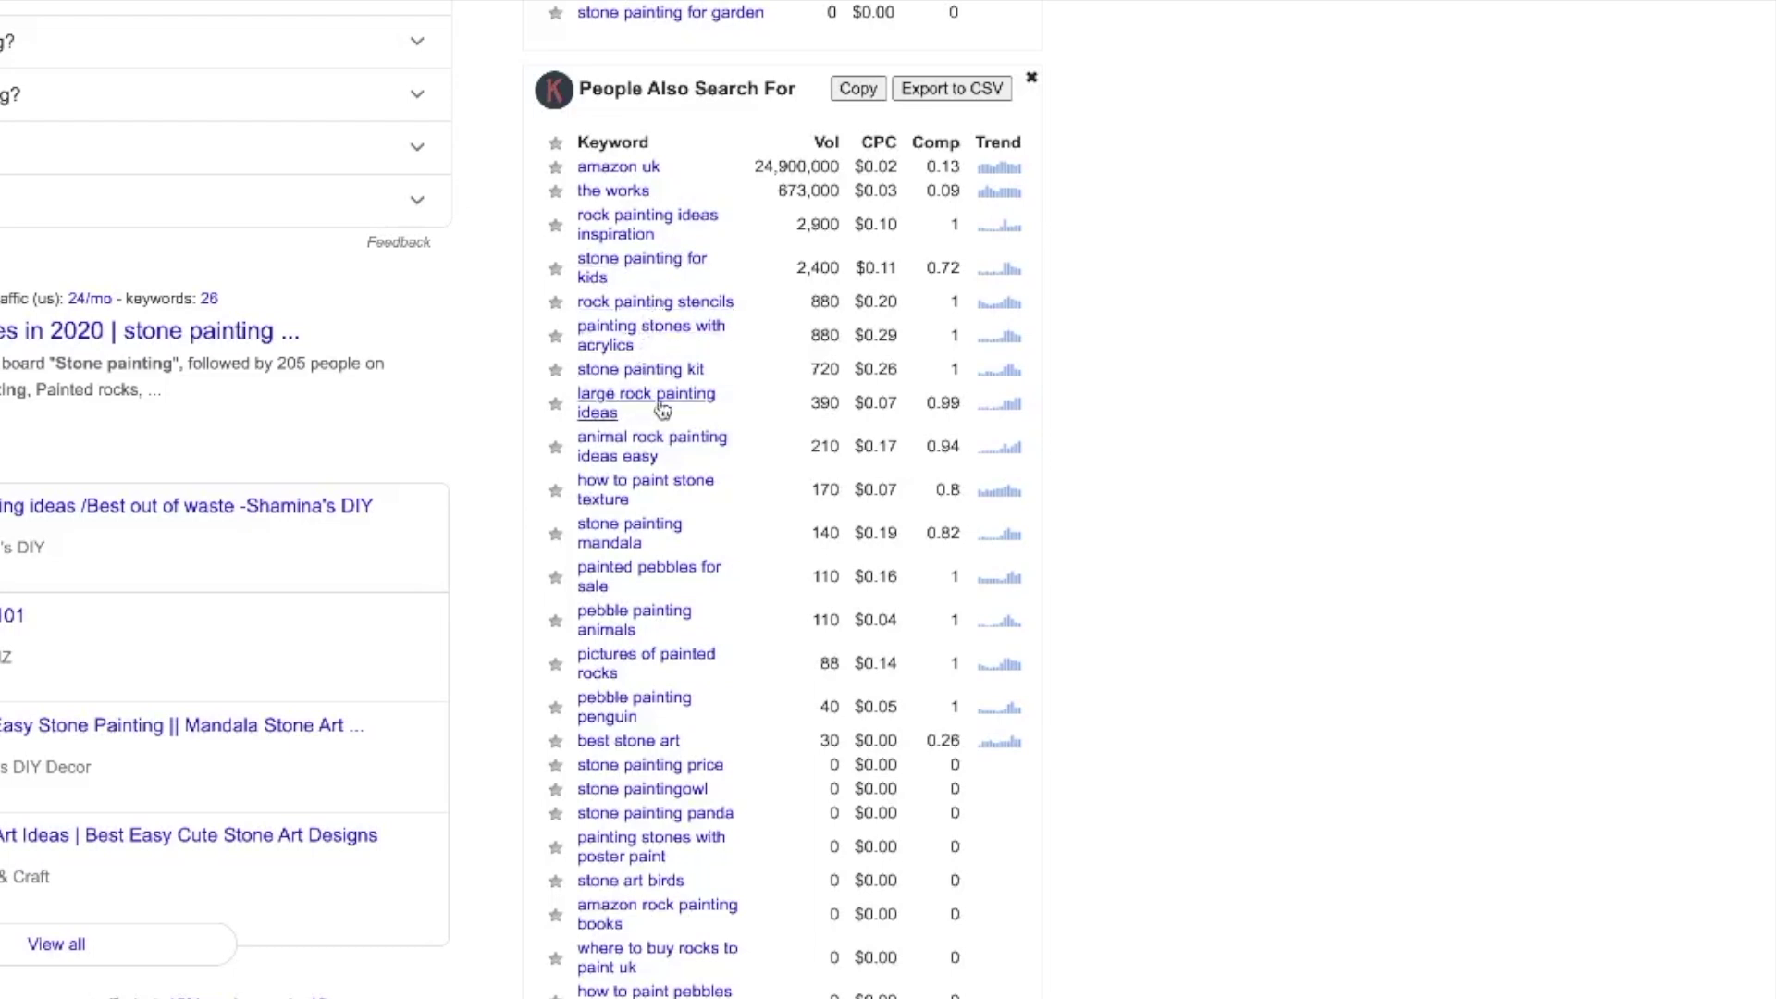
scroll(662, 410, "down", 1)
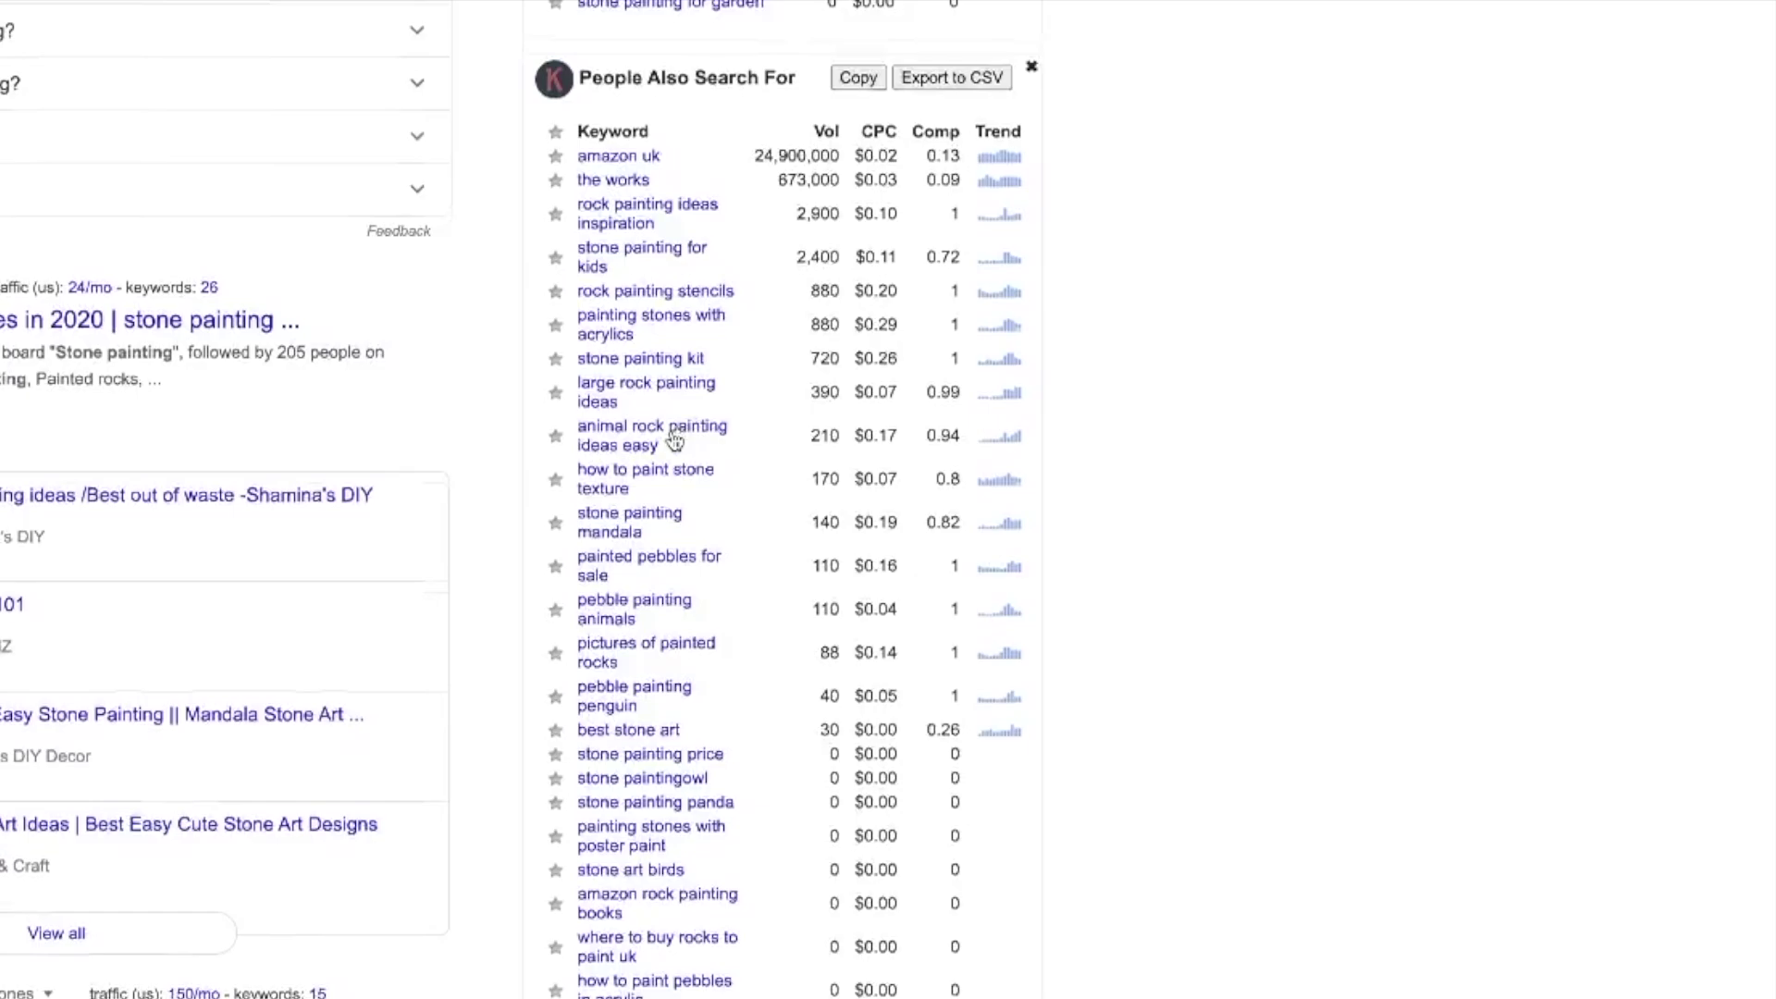
scroll(674, 440, "up", 5)
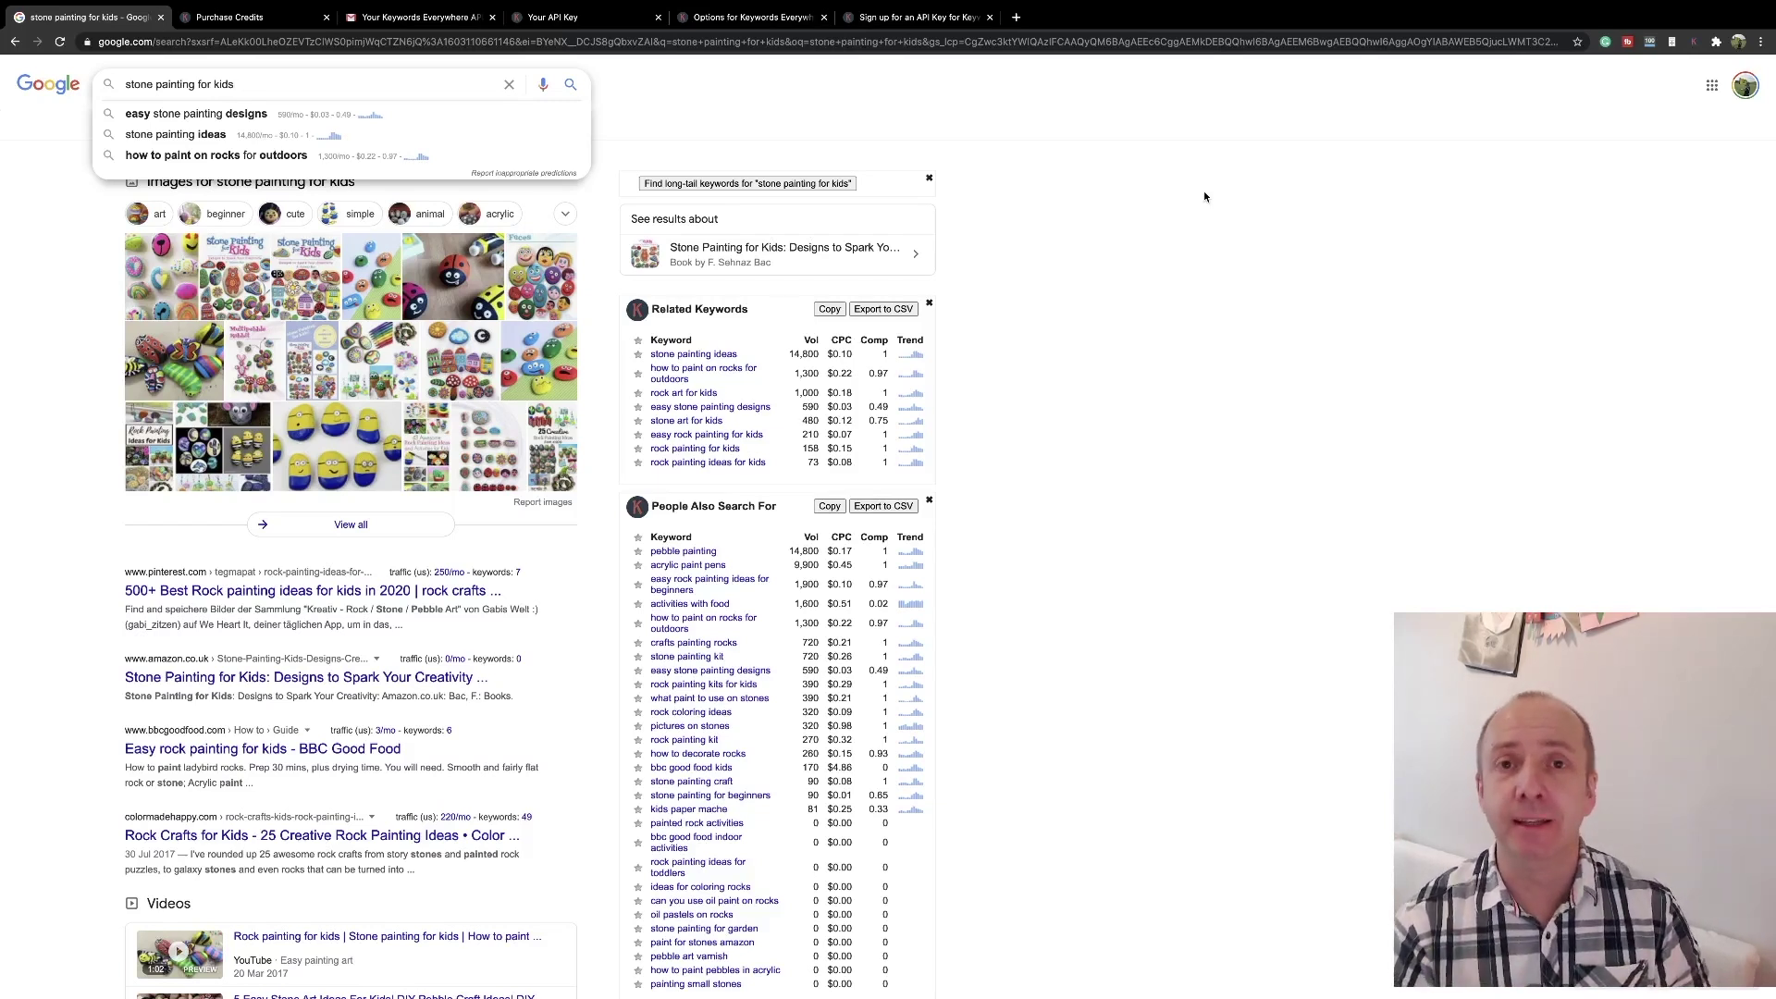
Open the Keywords Everywhere popup and highlight the 92,305 credits left.
left_click(1694, 41)
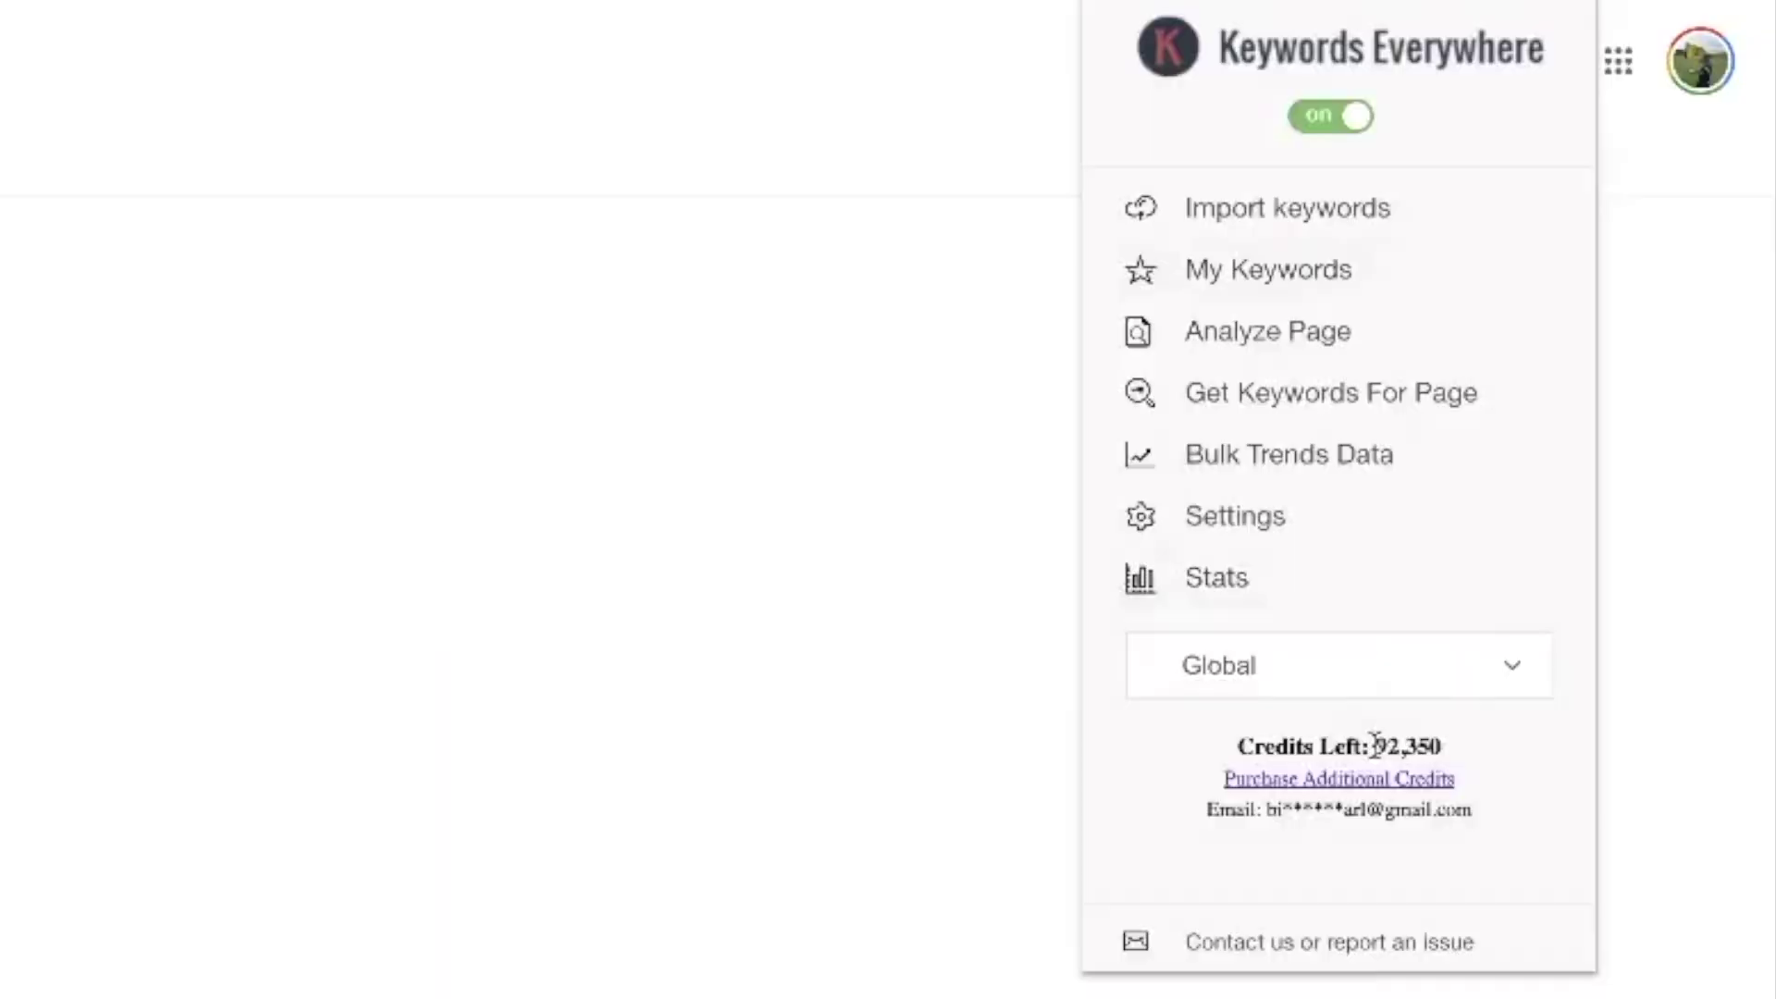
left_click_drag(1612, 362, 1644, 364)
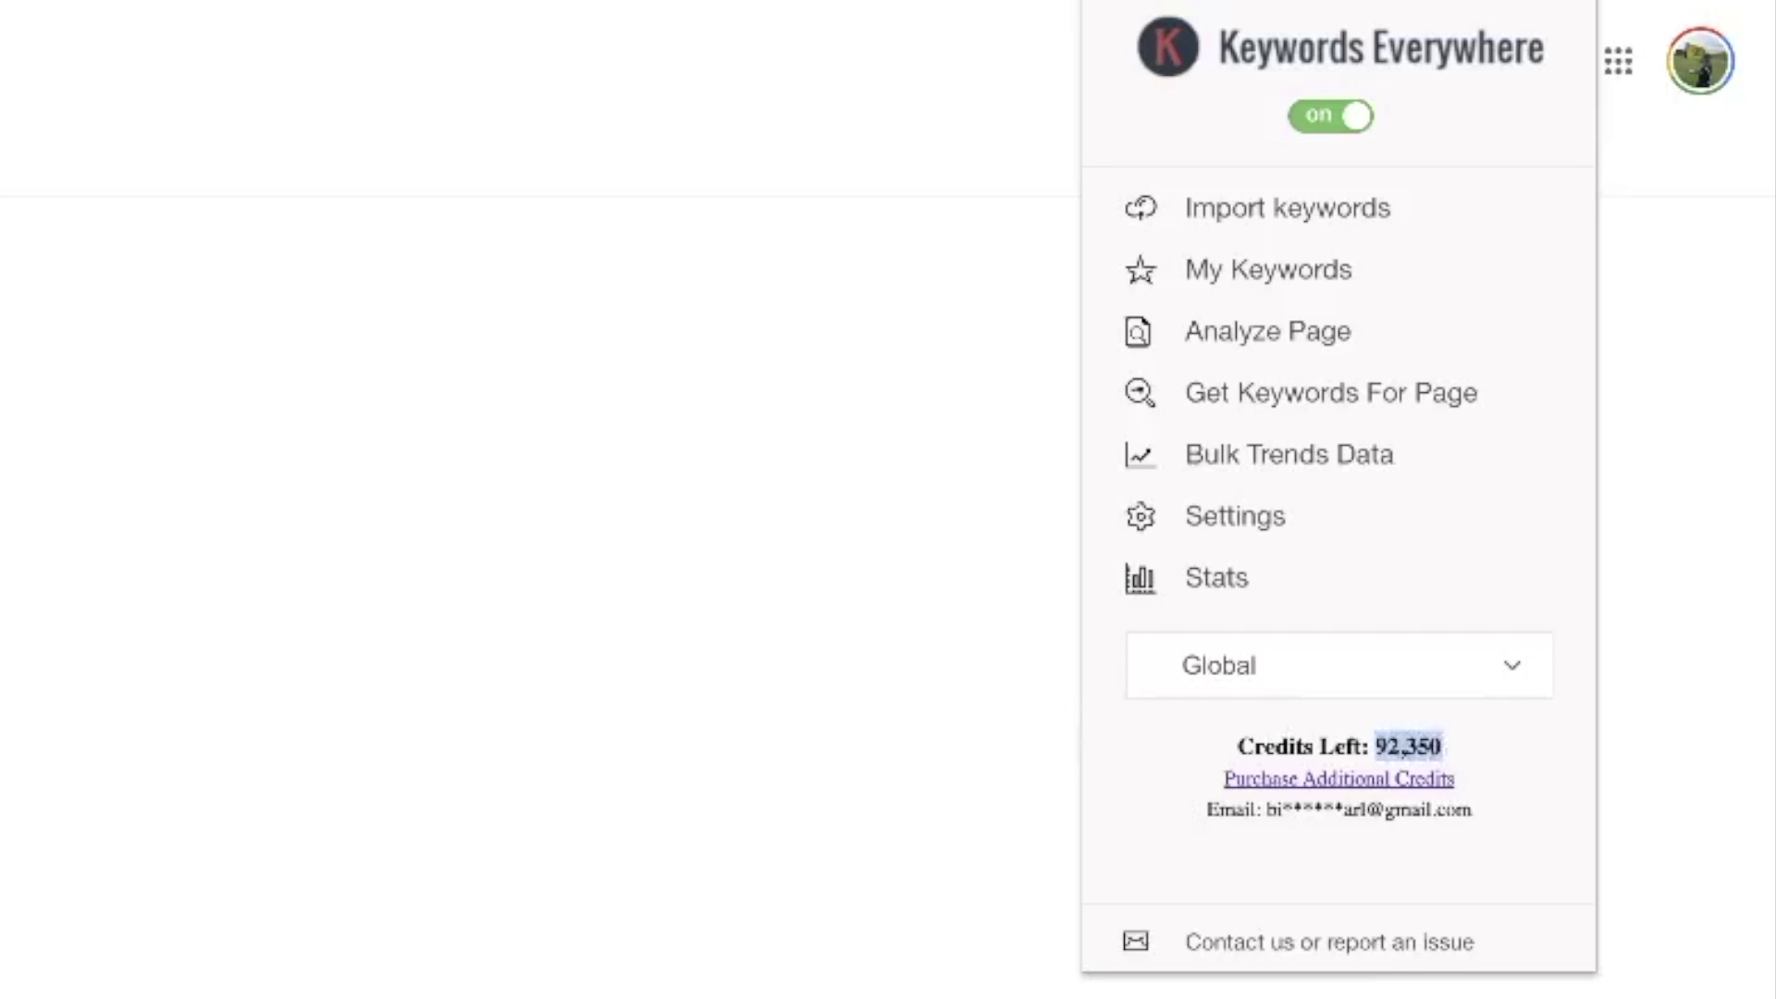
key("Escape")
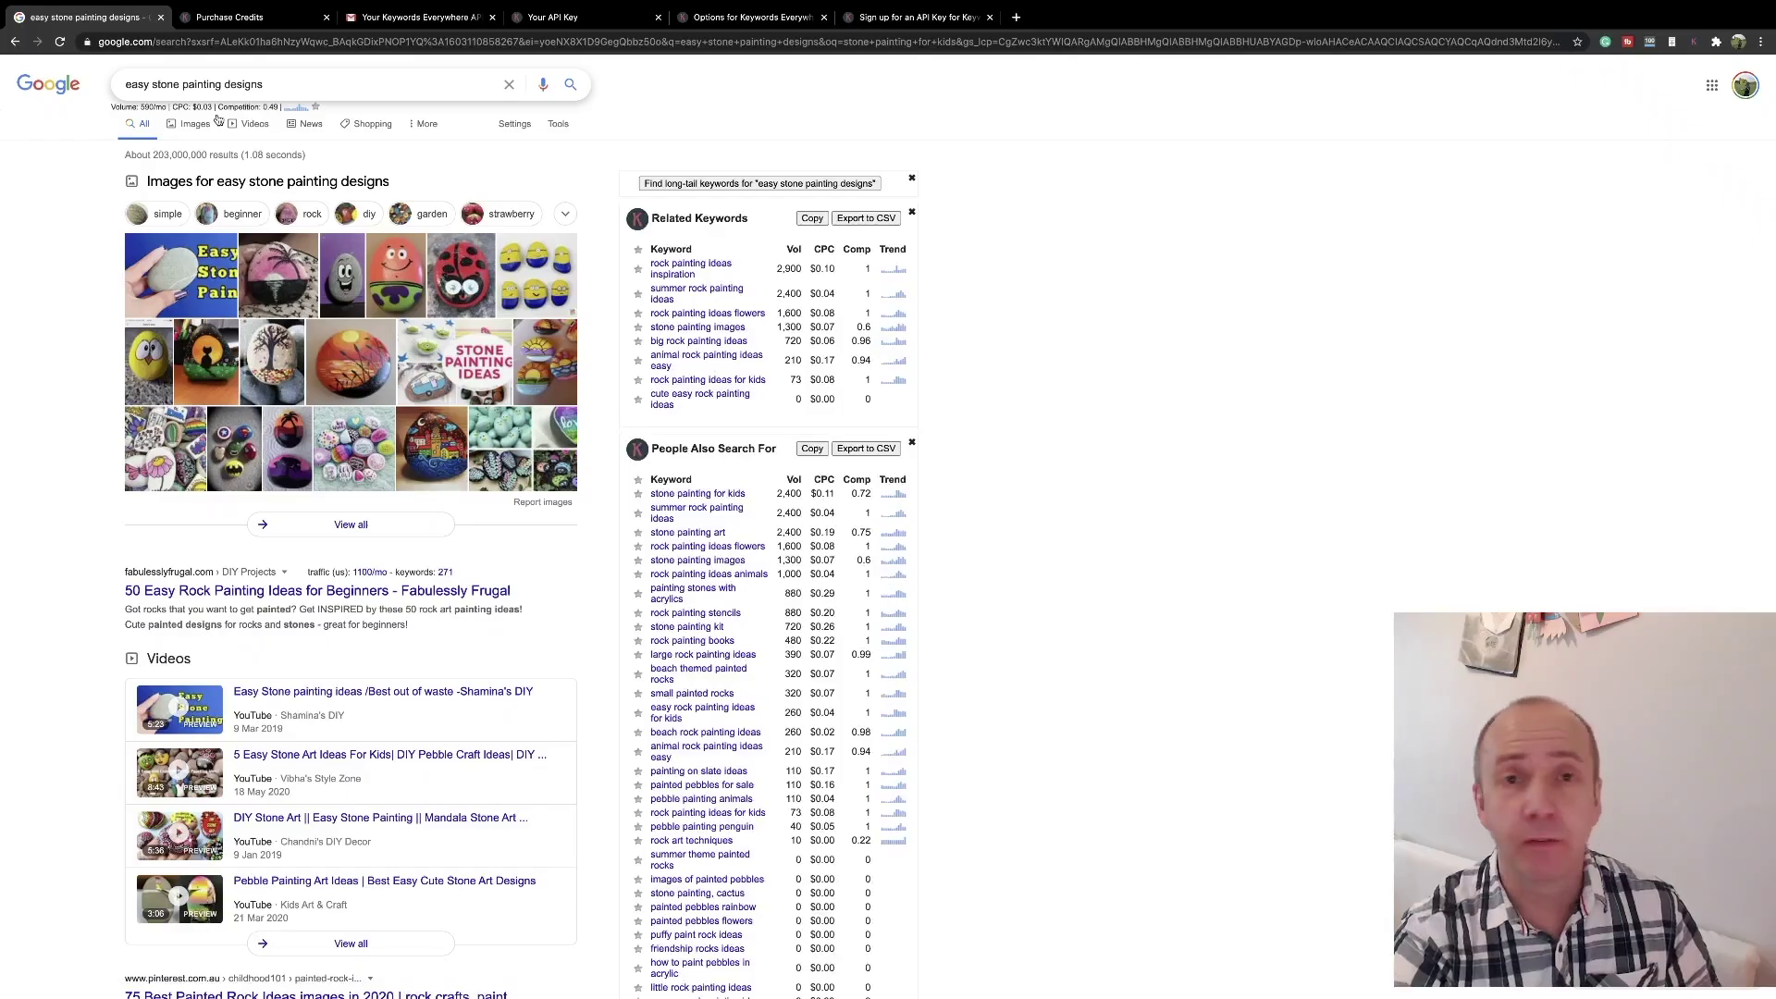
left_click(1693, 42)
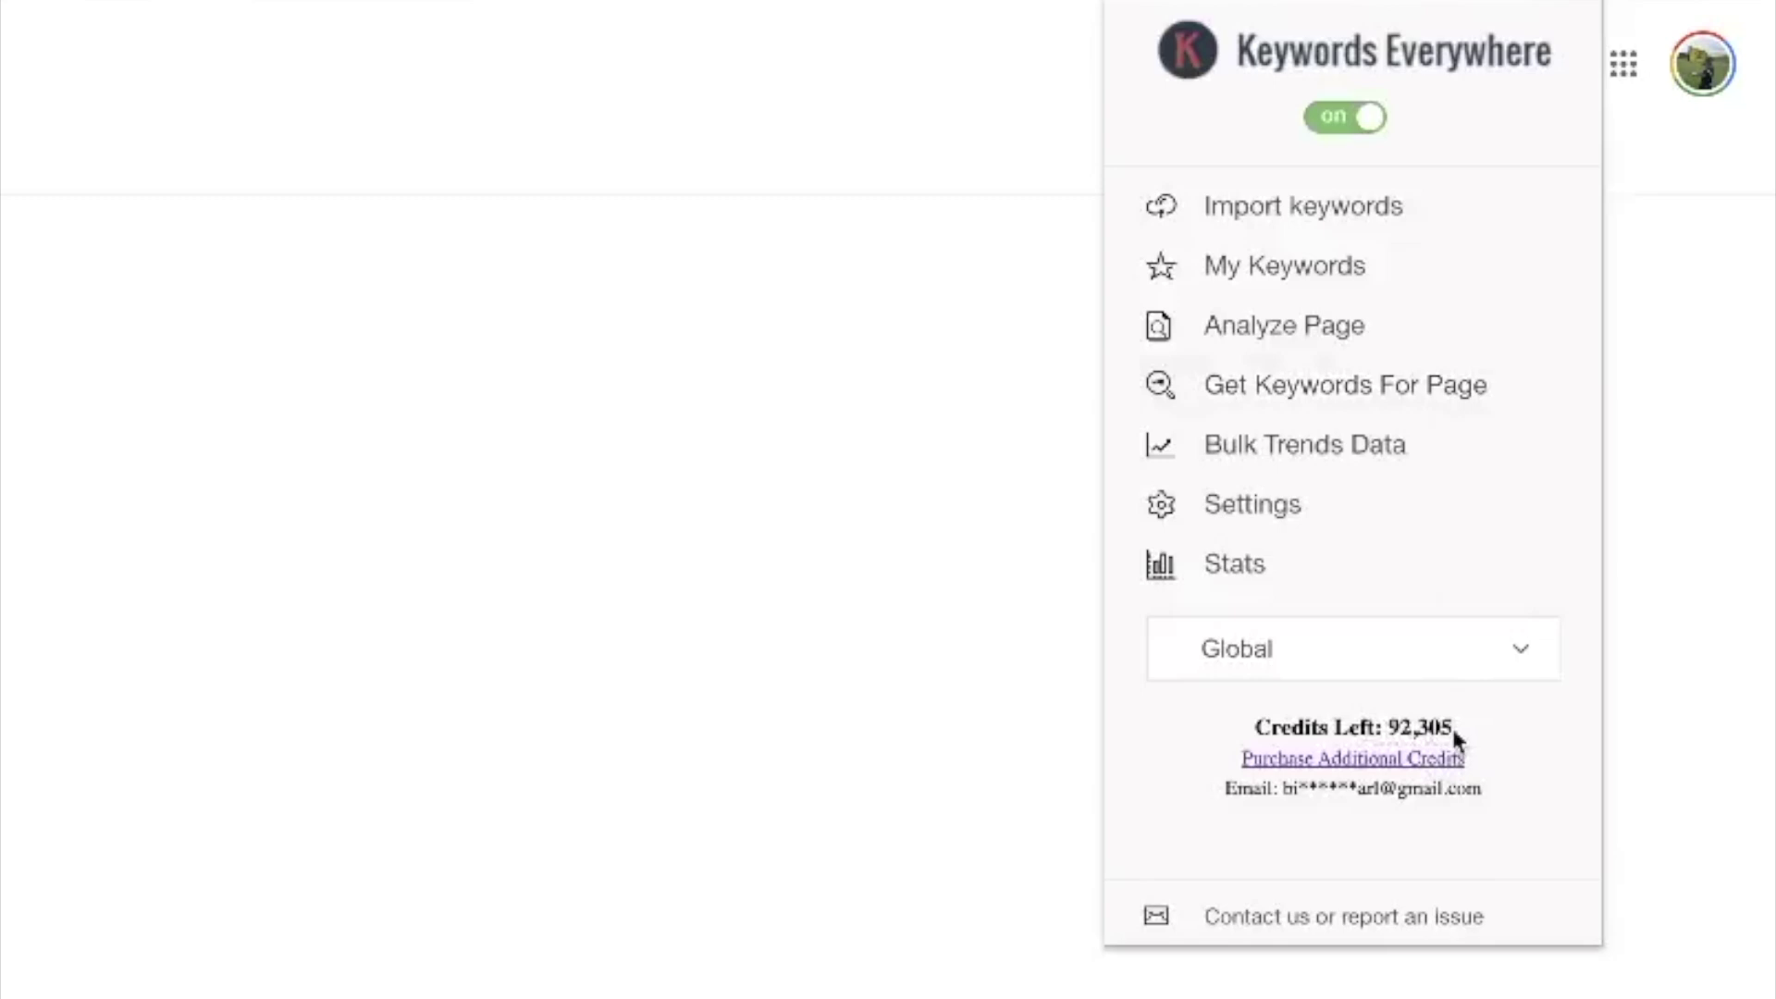
left_click_drag(1388, 727, 1455, 727)
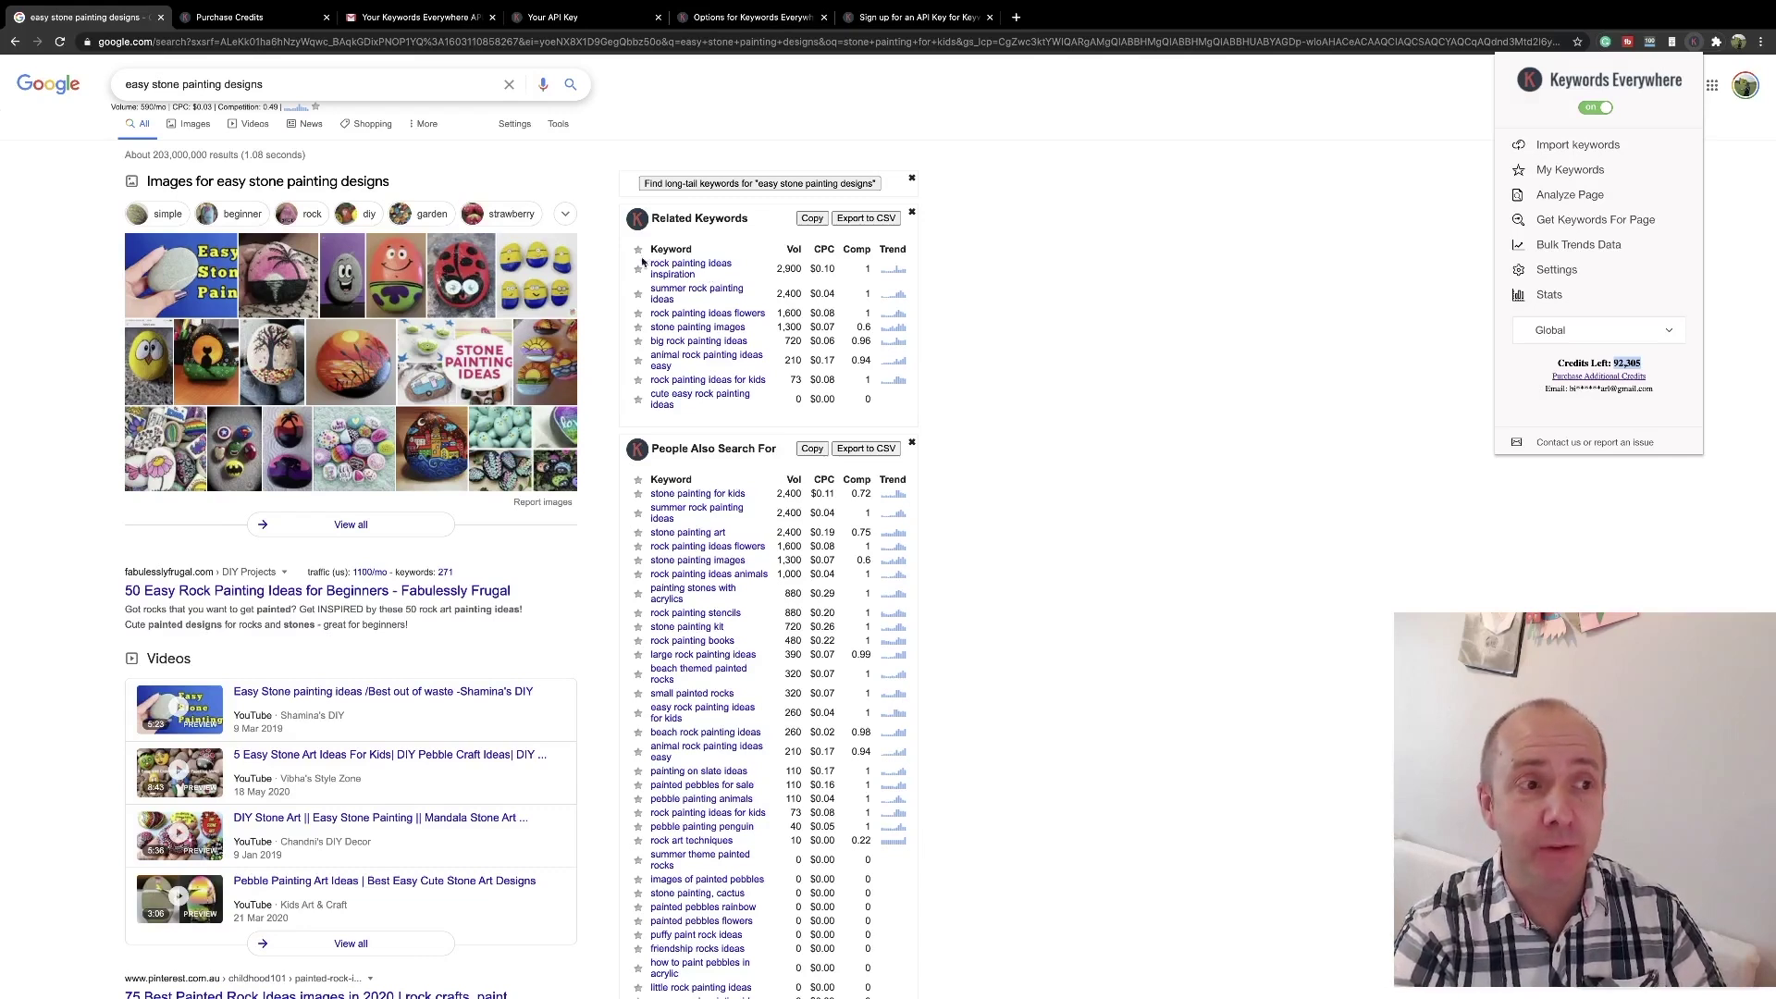
Highlight the 'easy stone painting designs' query and both keyword tables, then reopen the extension popup.
left_click(127, 88)
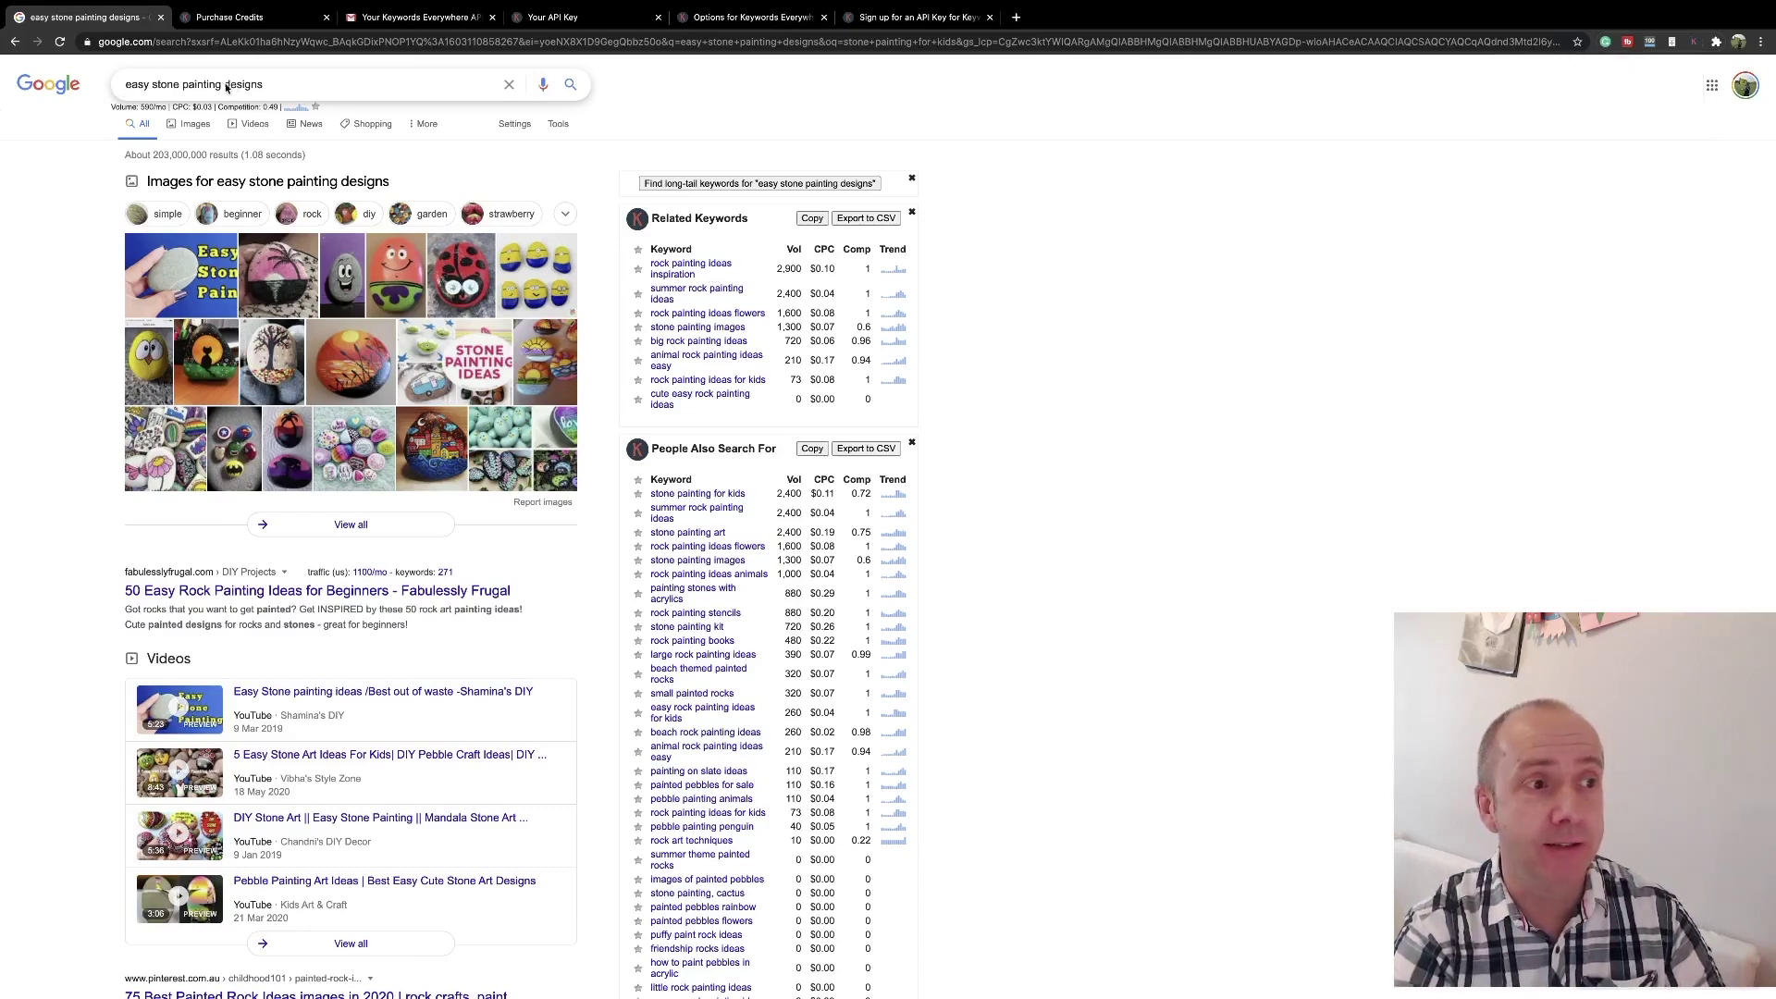
left_click_drag(264, 85, 115, 86)
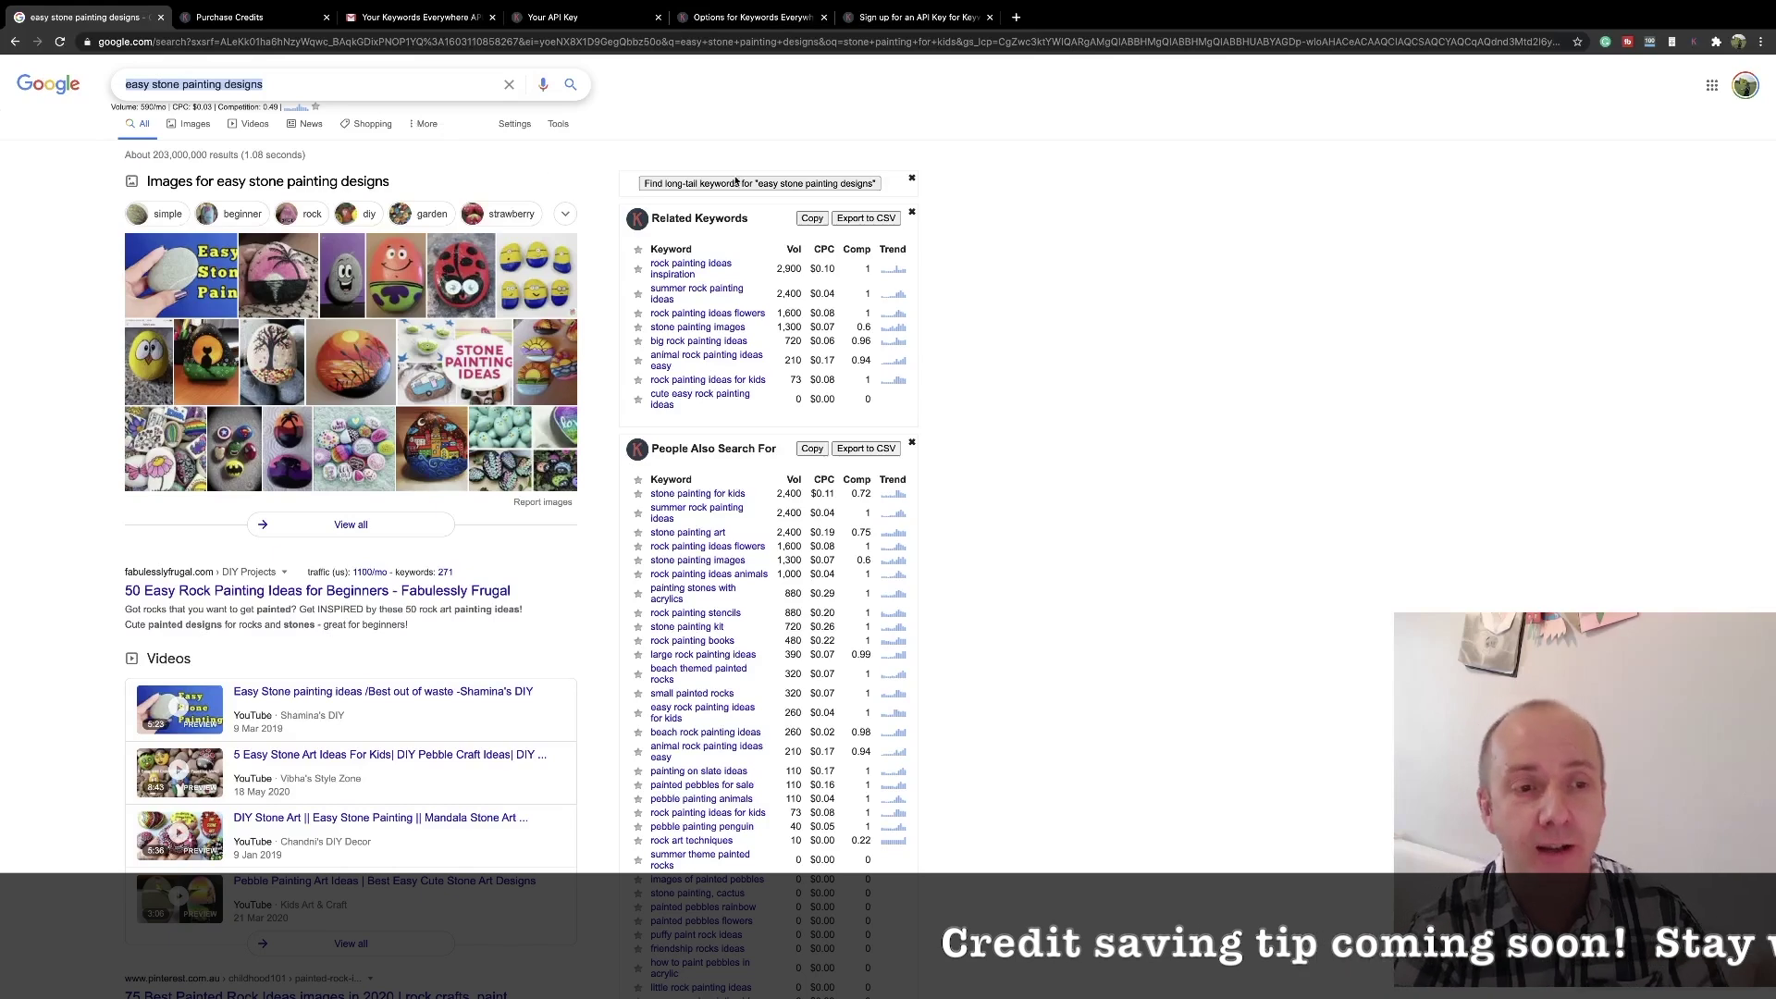
left_click_drag(736, 264, 751, 404)
scroll(738, 396, "down", 3)
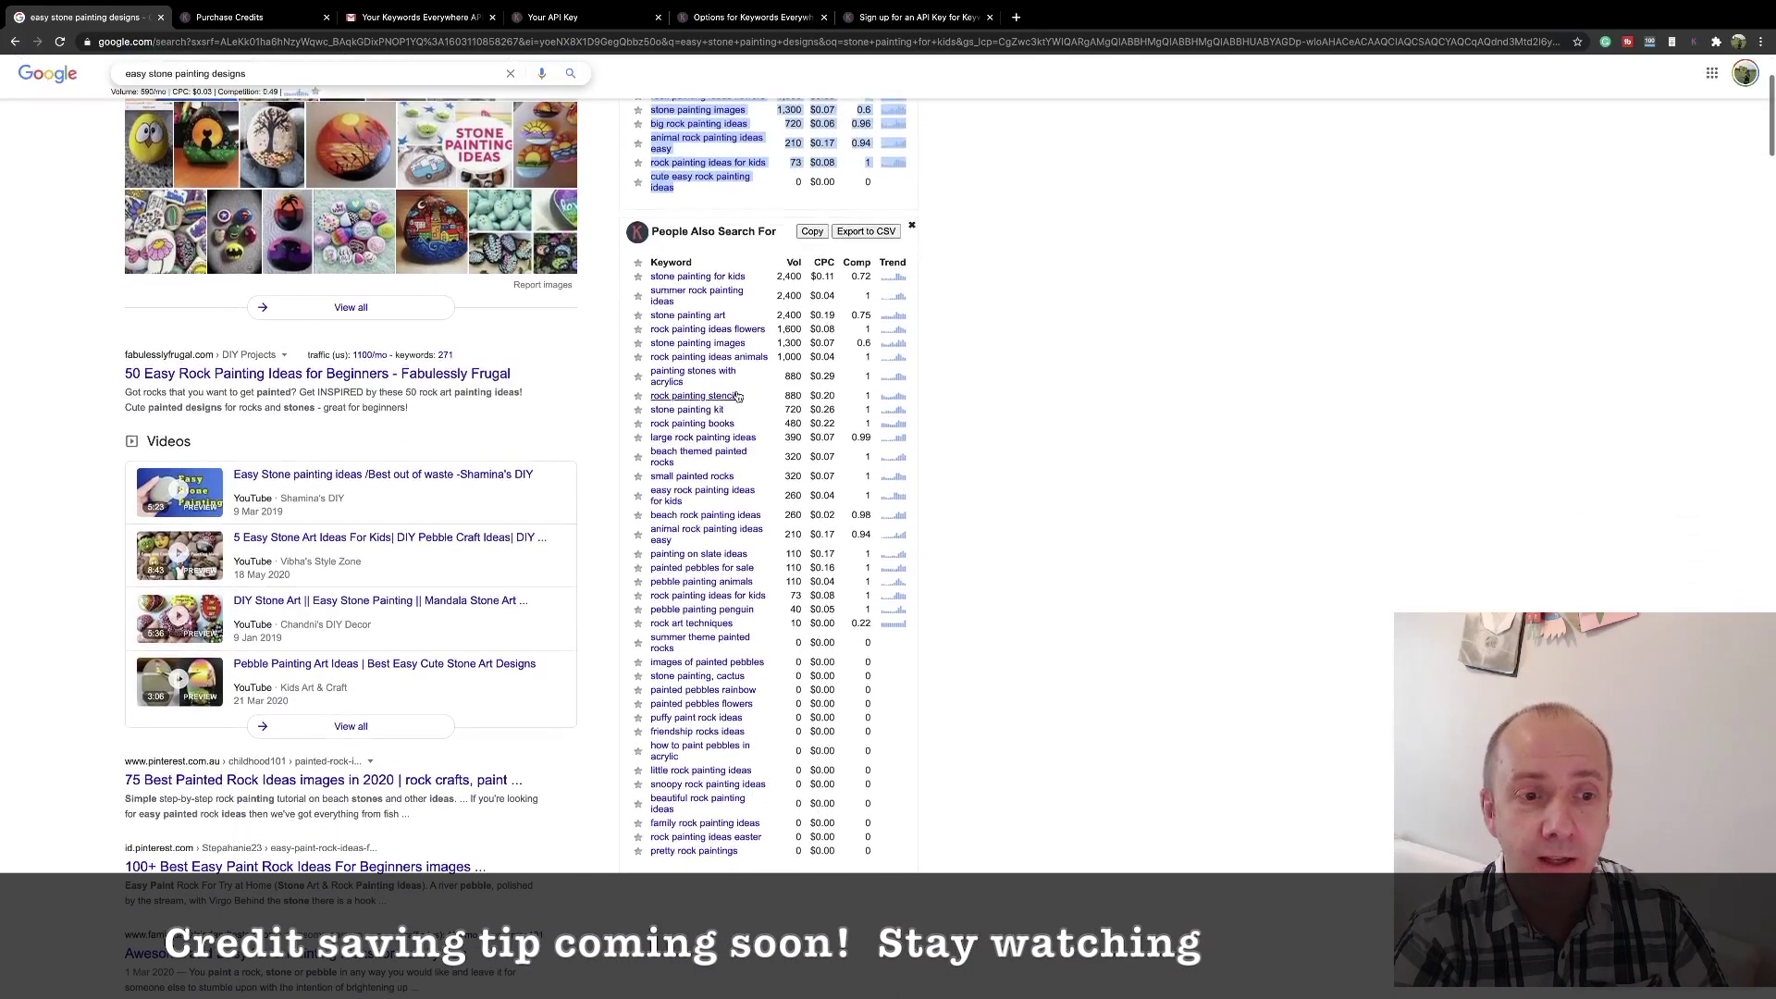
mouse_move(777, 262)
left_mouse_down()
mouse_move(740, 319)
mouse_move(730, 718)
left_mouse_up()
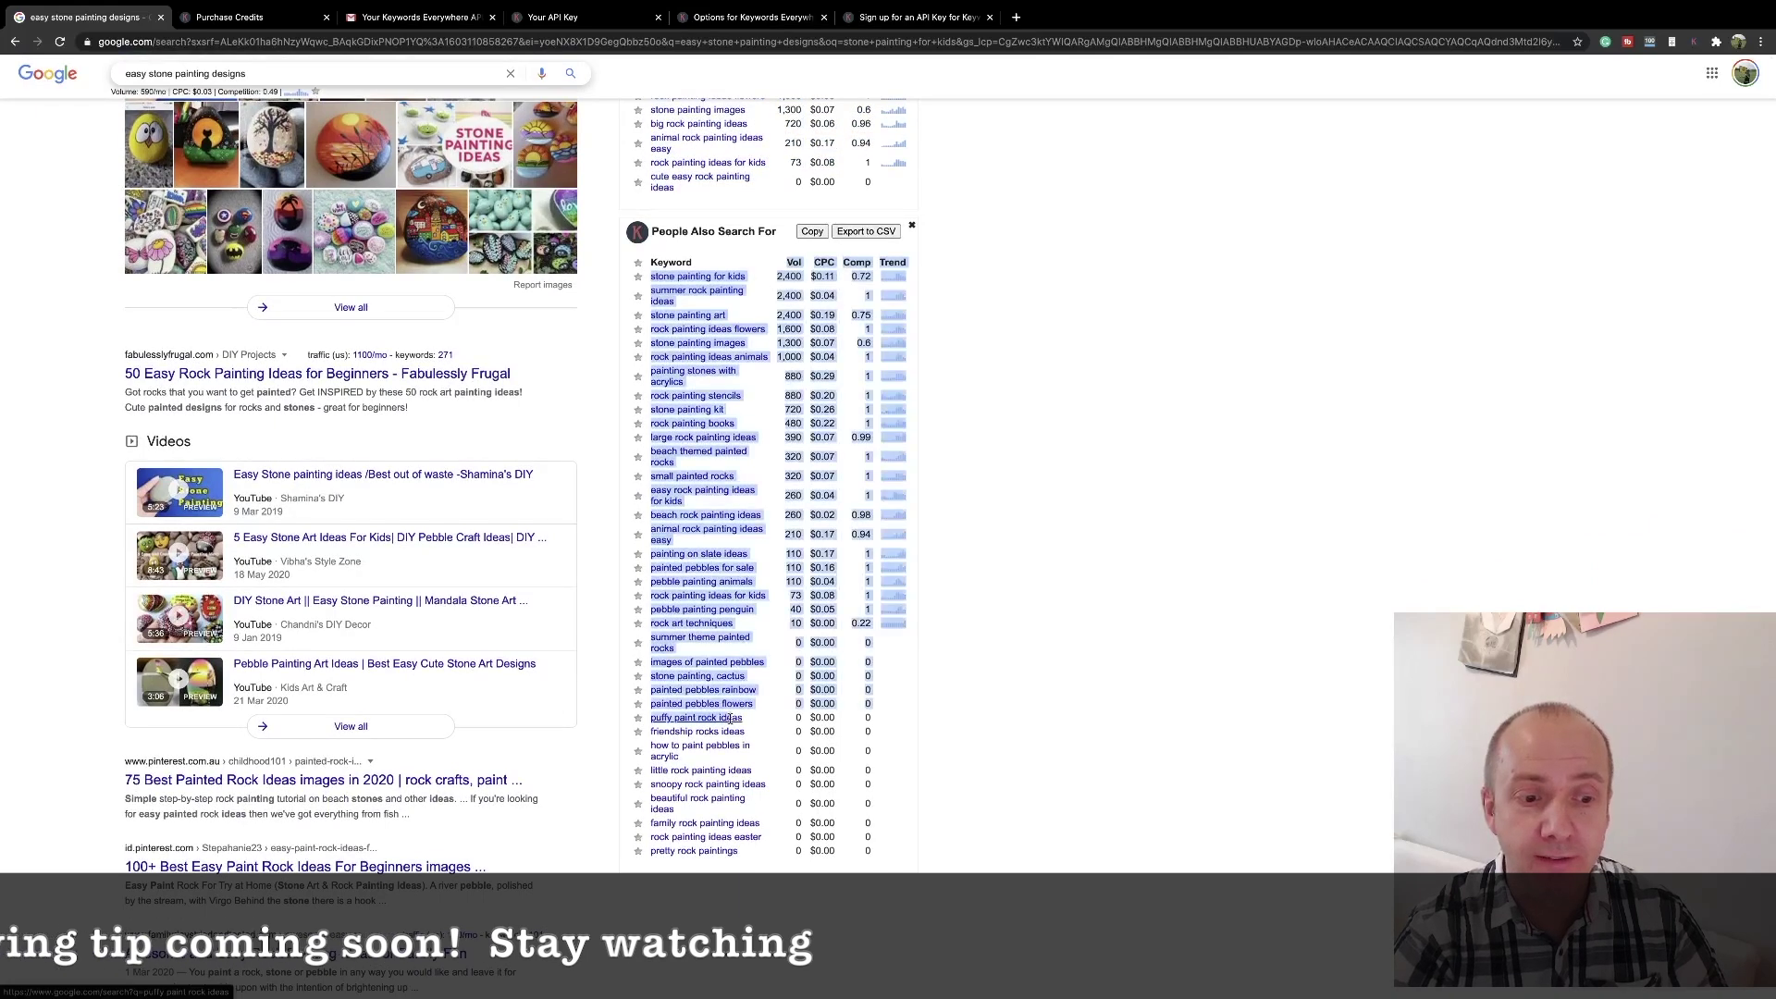
scroll(1070, 592, "up", 1)
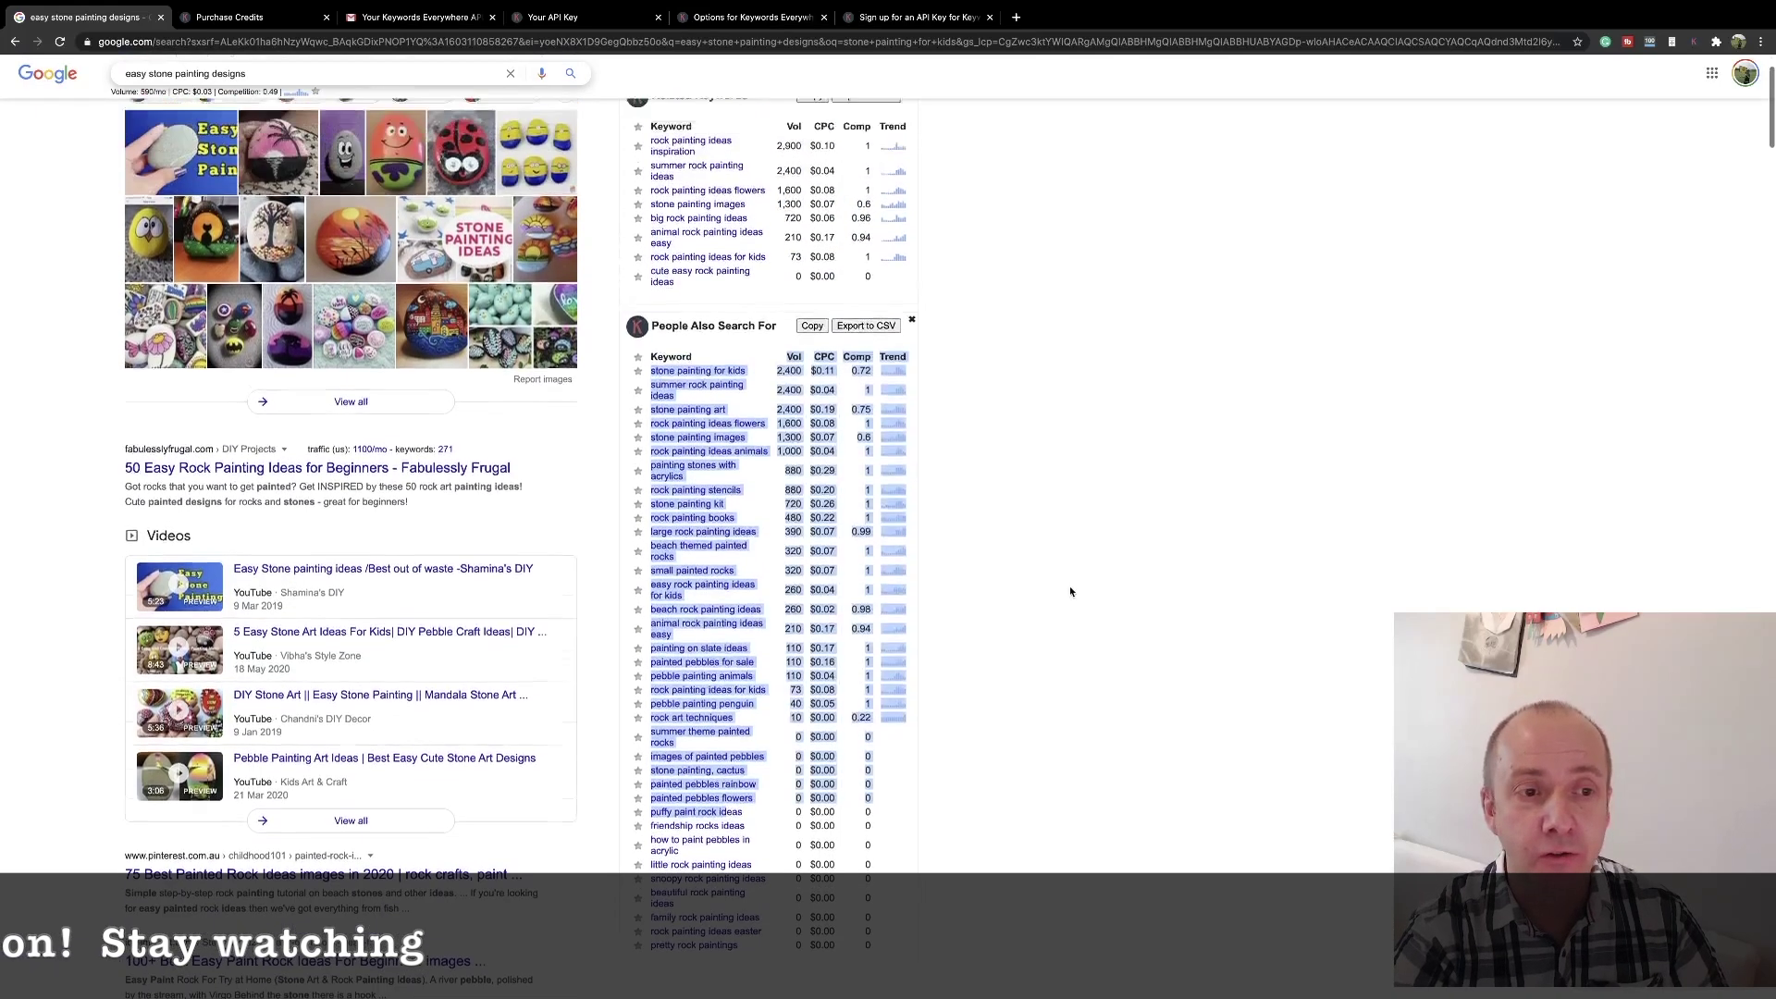
scroll(1070, 592, "up", 2)
left_click(953, 416)
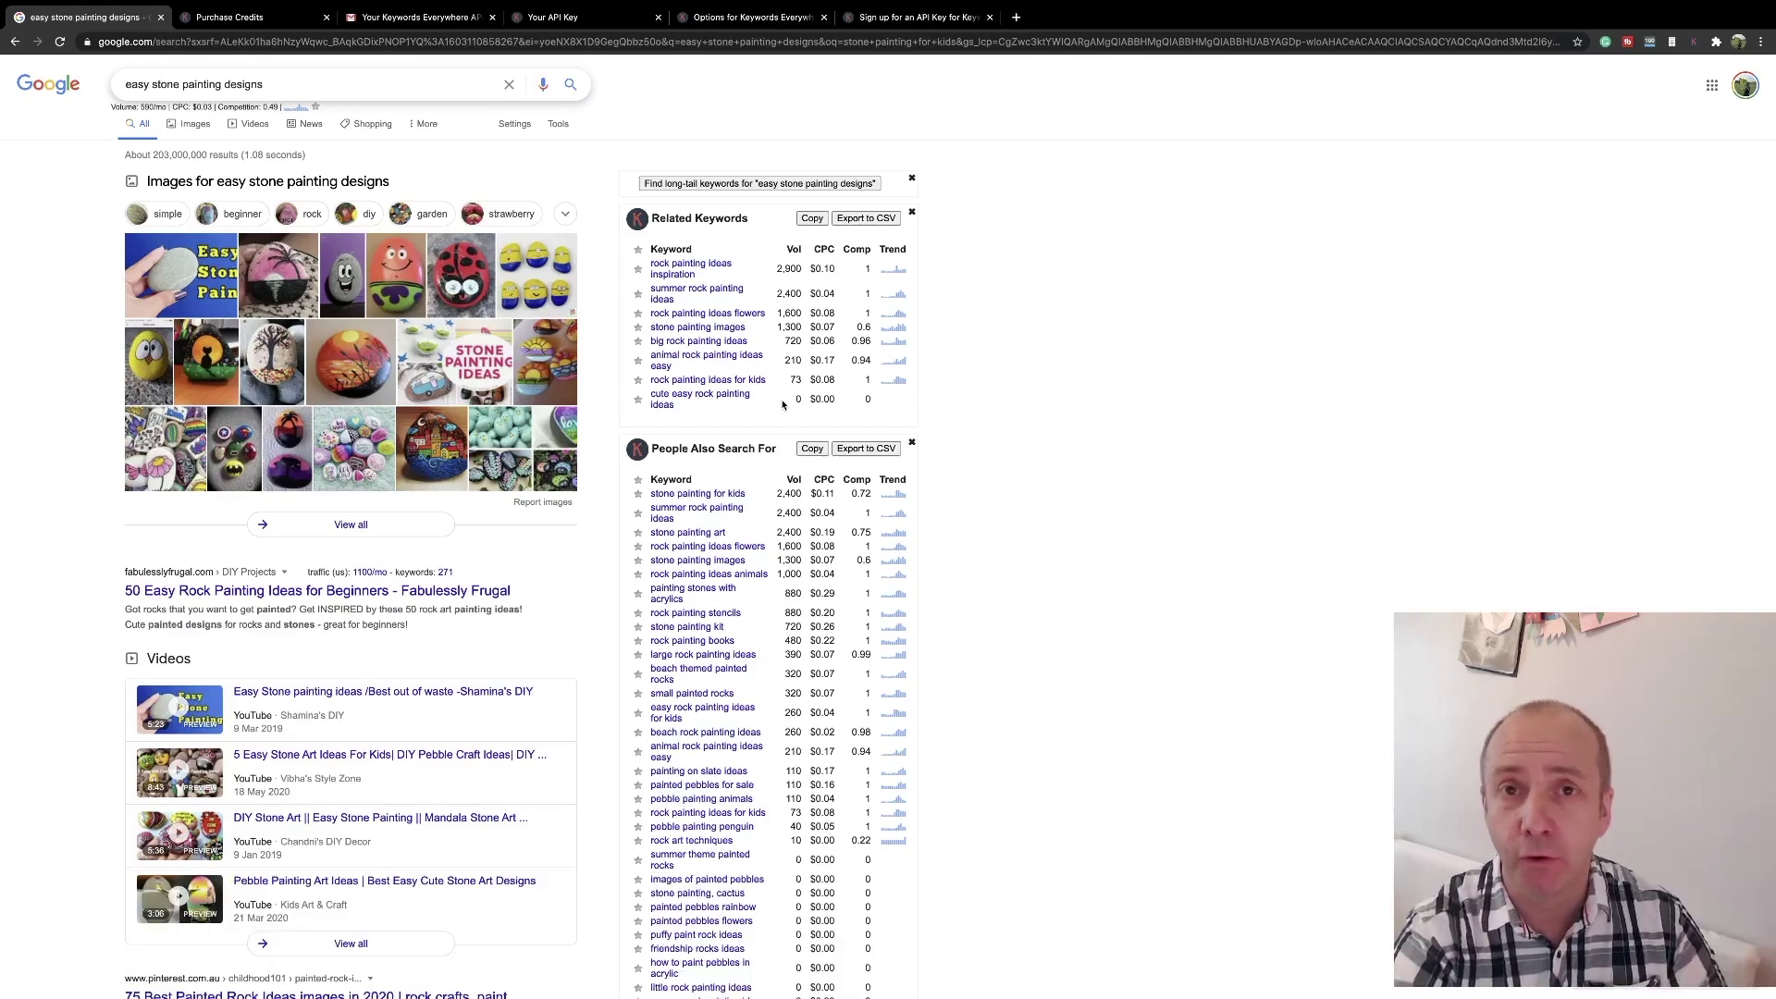
left_click(1693, 42)
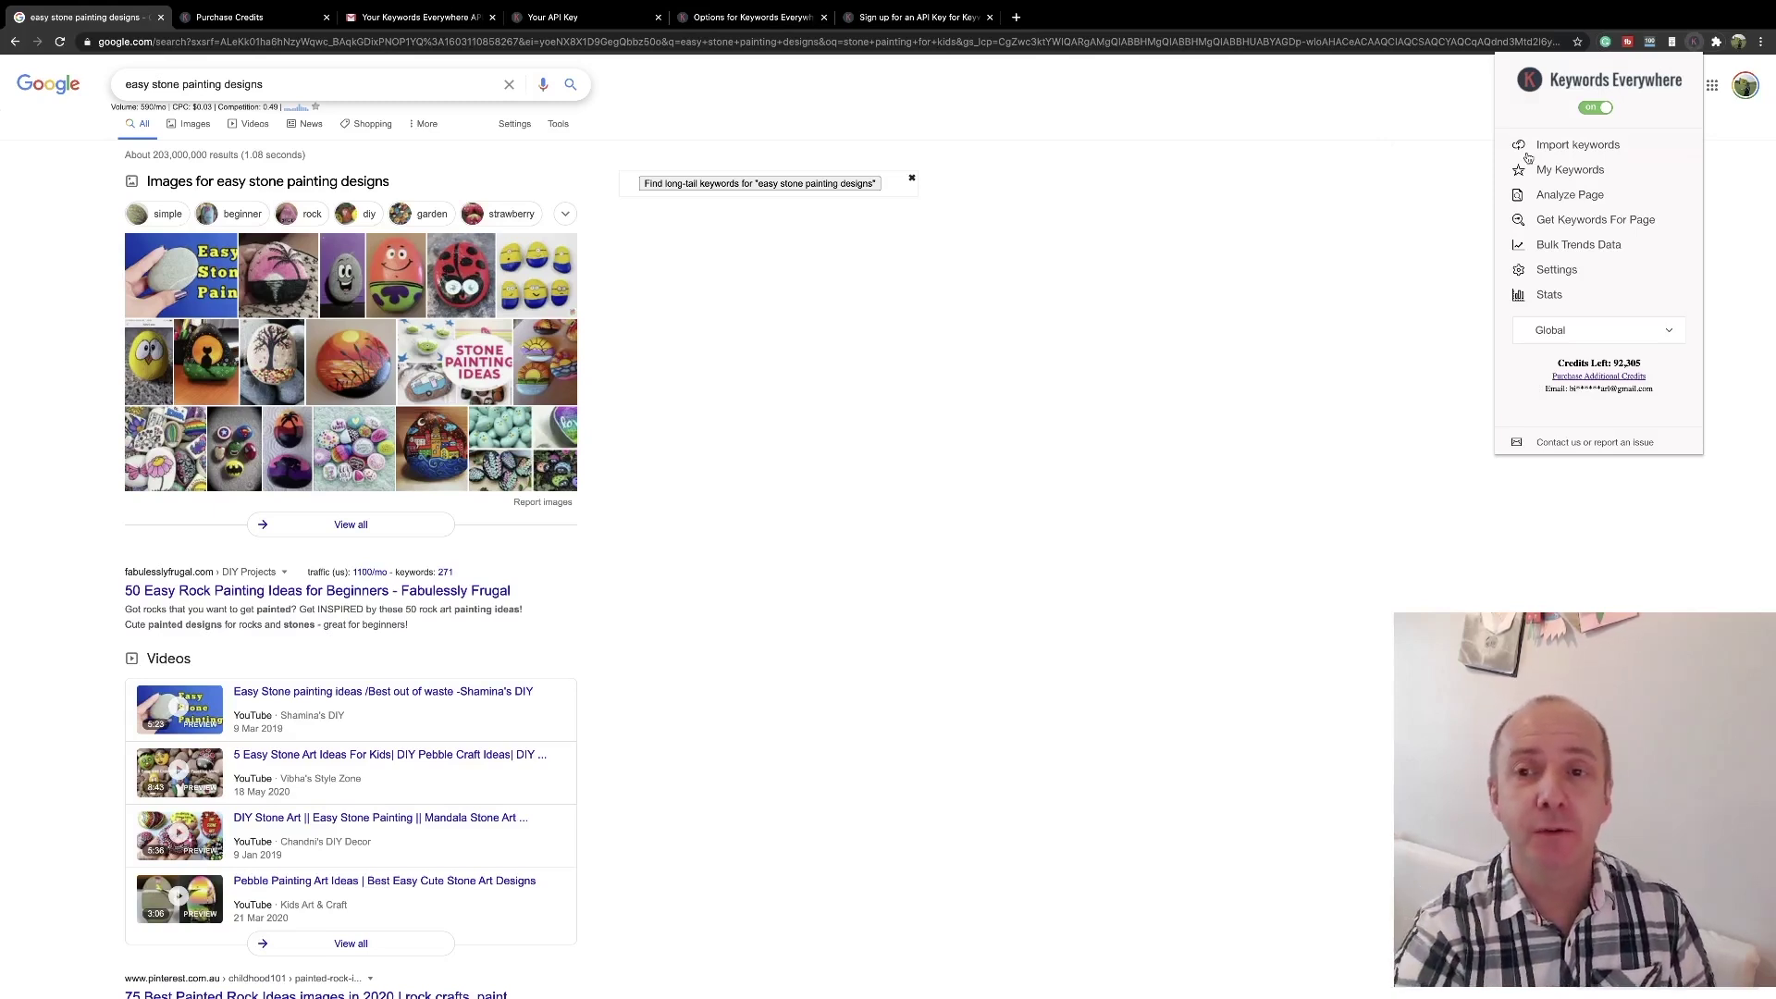
Switch the Keywords Everywhere extension off and back on from its popup.
left_click(1592, 110)
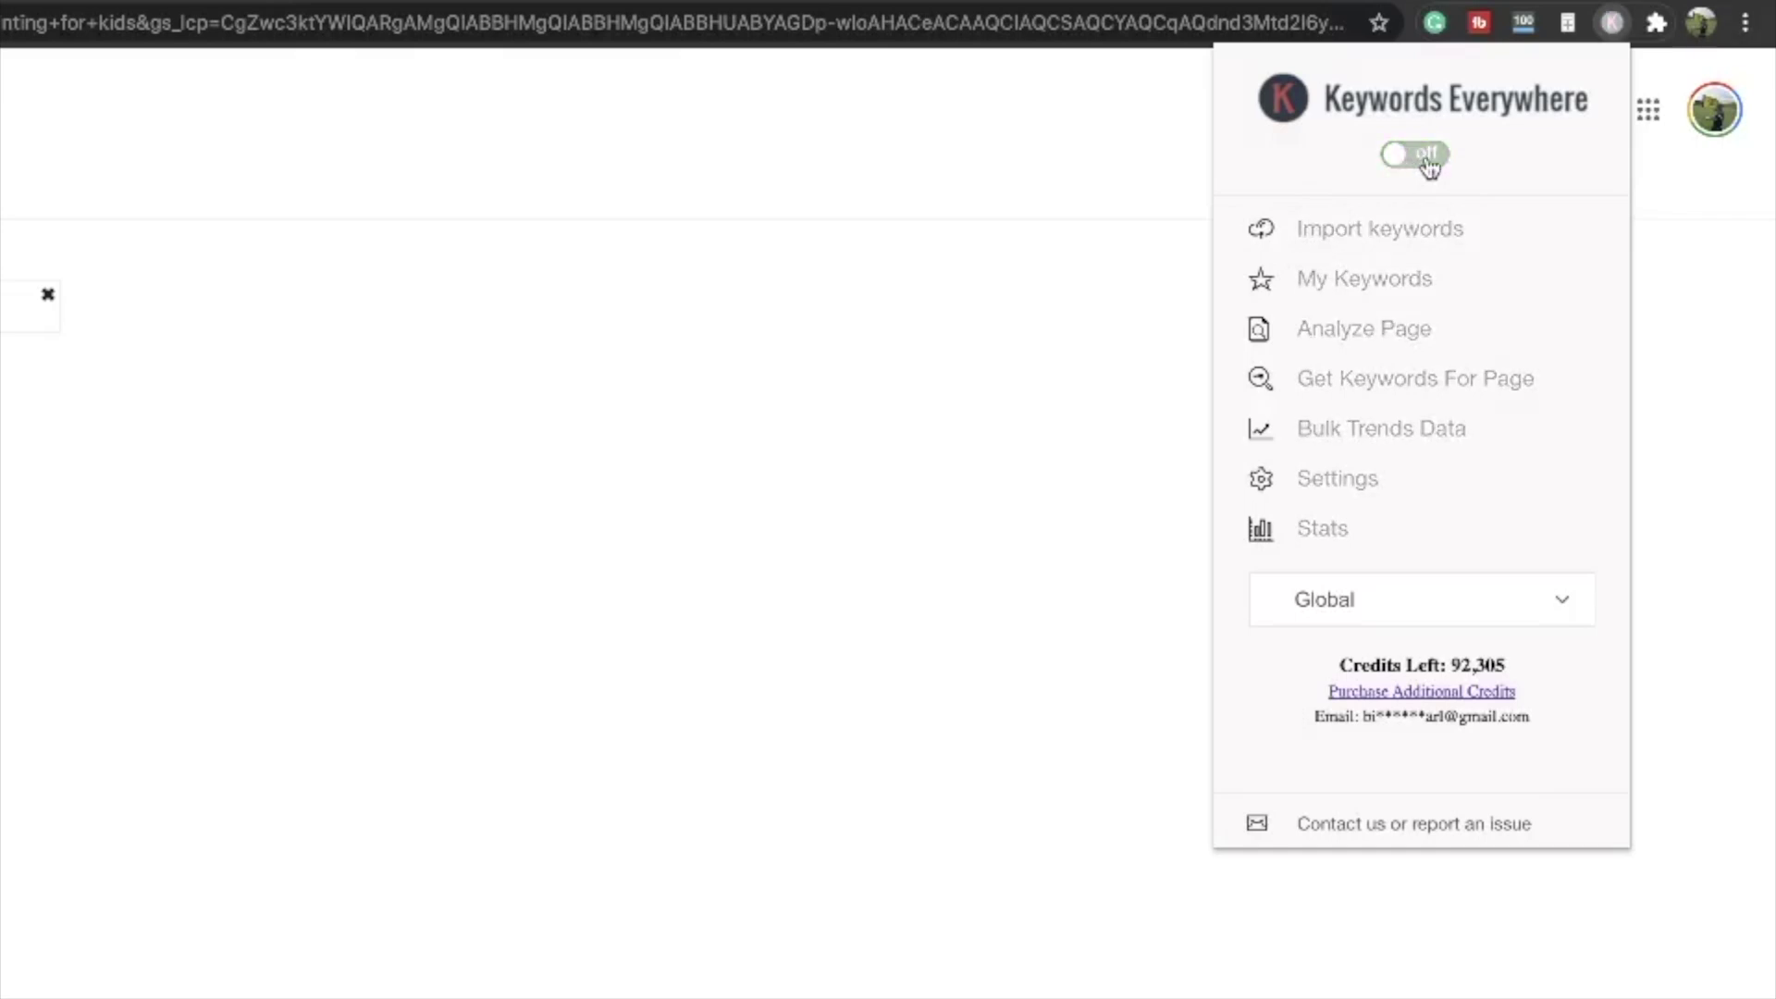
left_click(1427, 164)
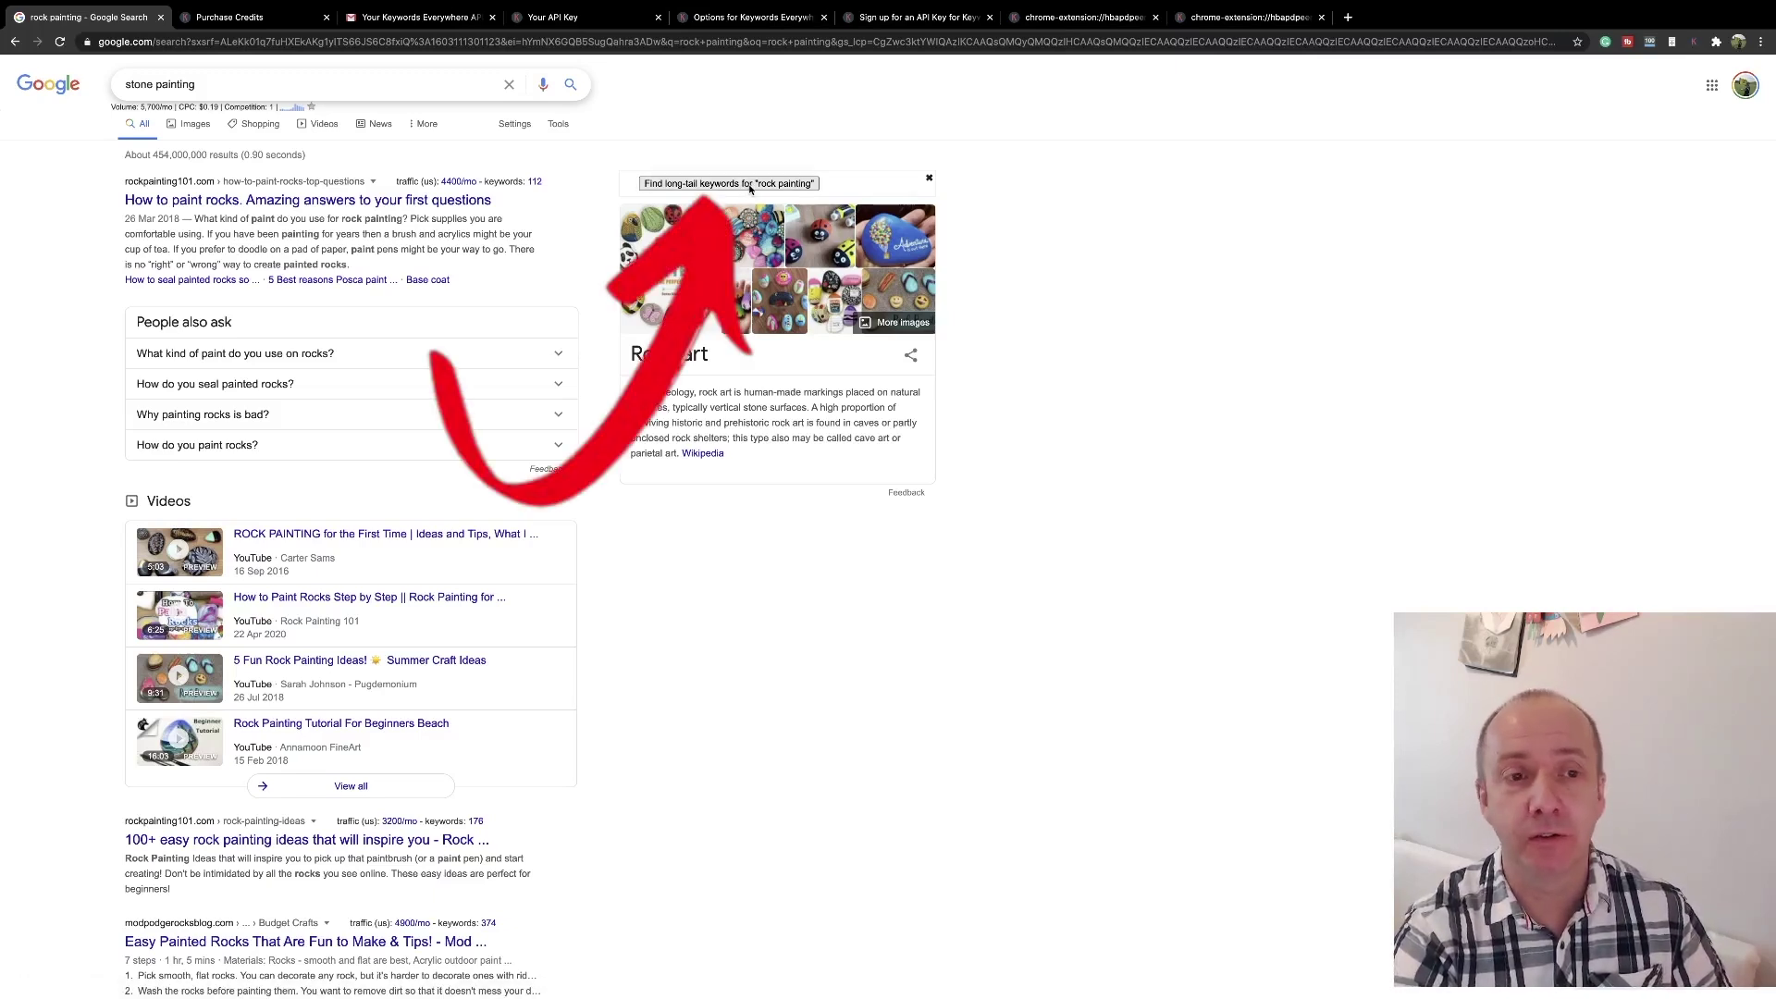
Check that 91,457 credits remain, then launch the long-tail keyword search for 'rock painting'.
left_click(1693, 43)
left_click_drag(1648, 367, 1606, 359)
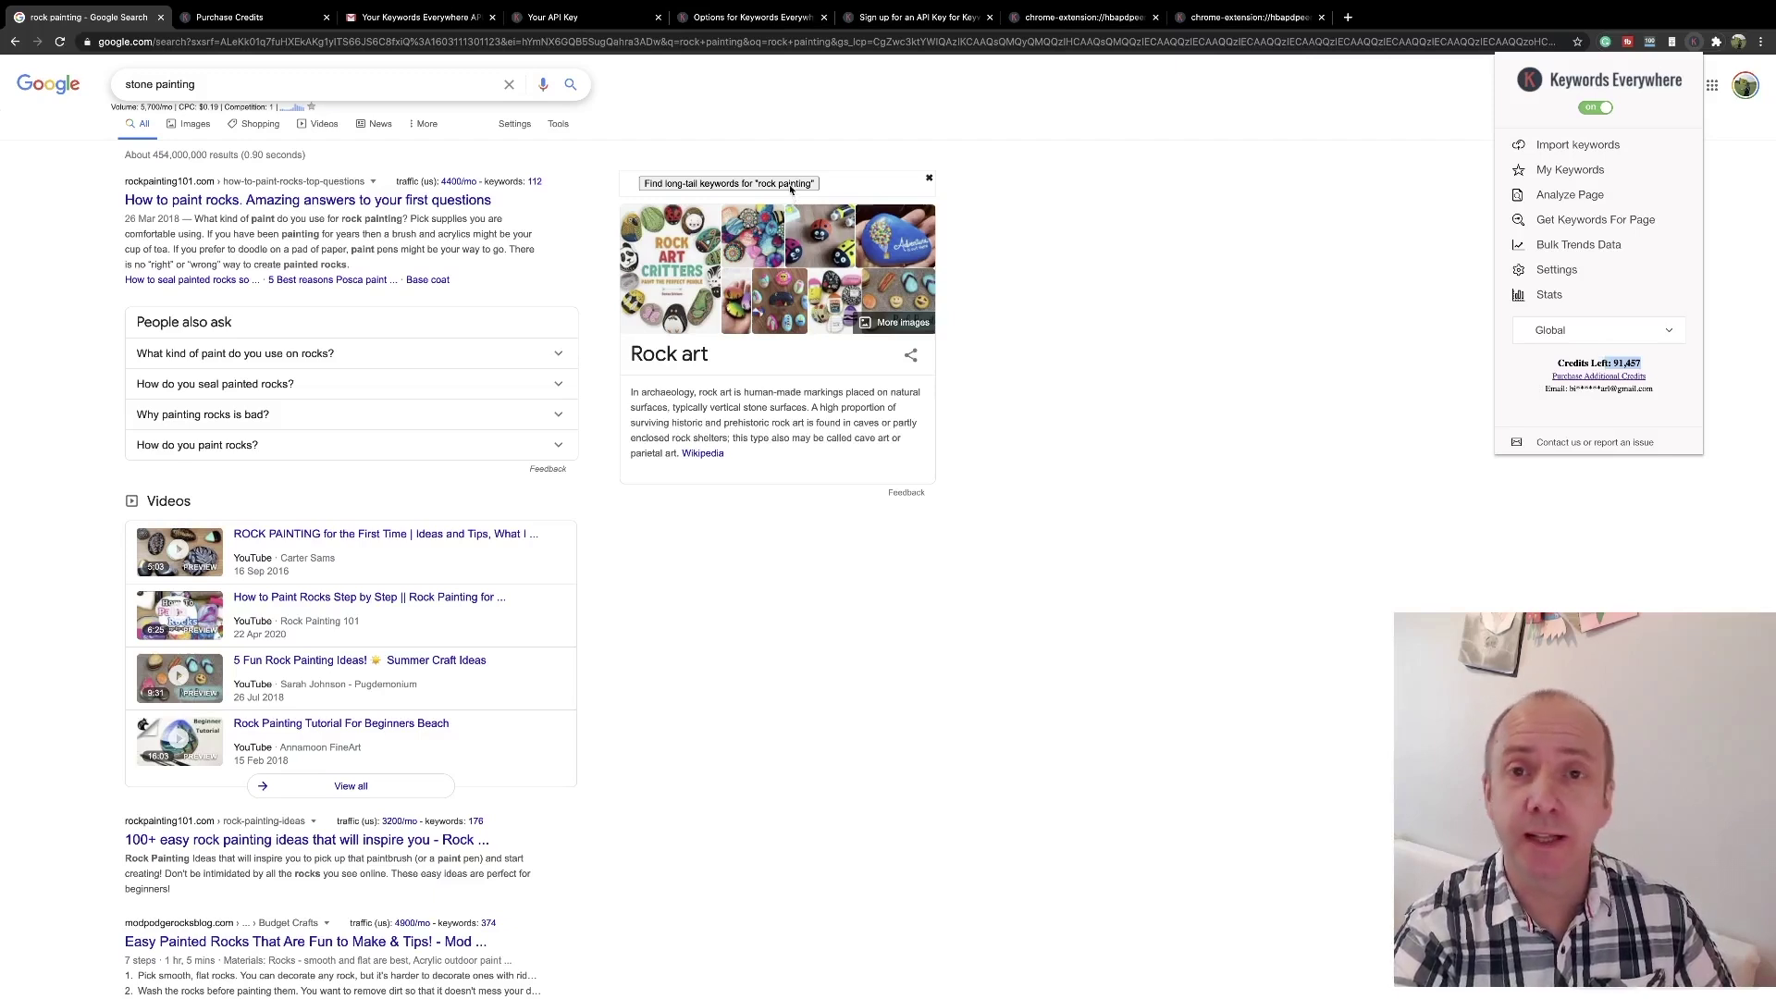
left_click(205, 89)
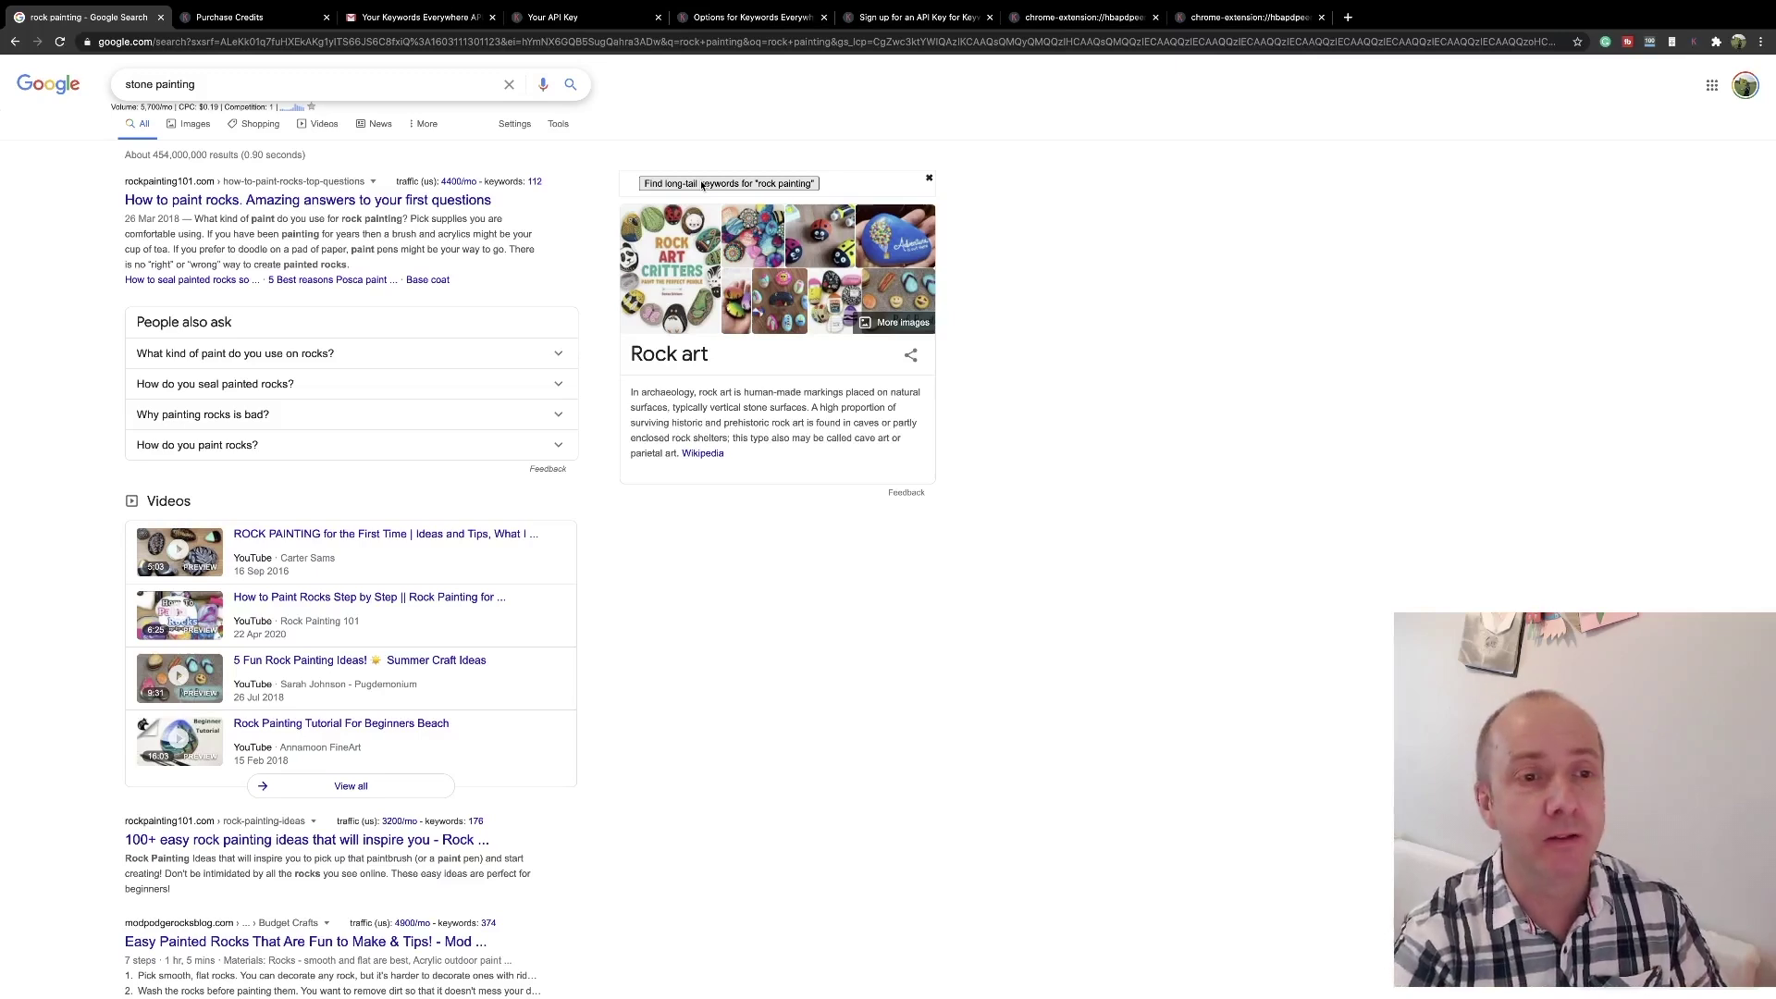
left_click(721, 186)
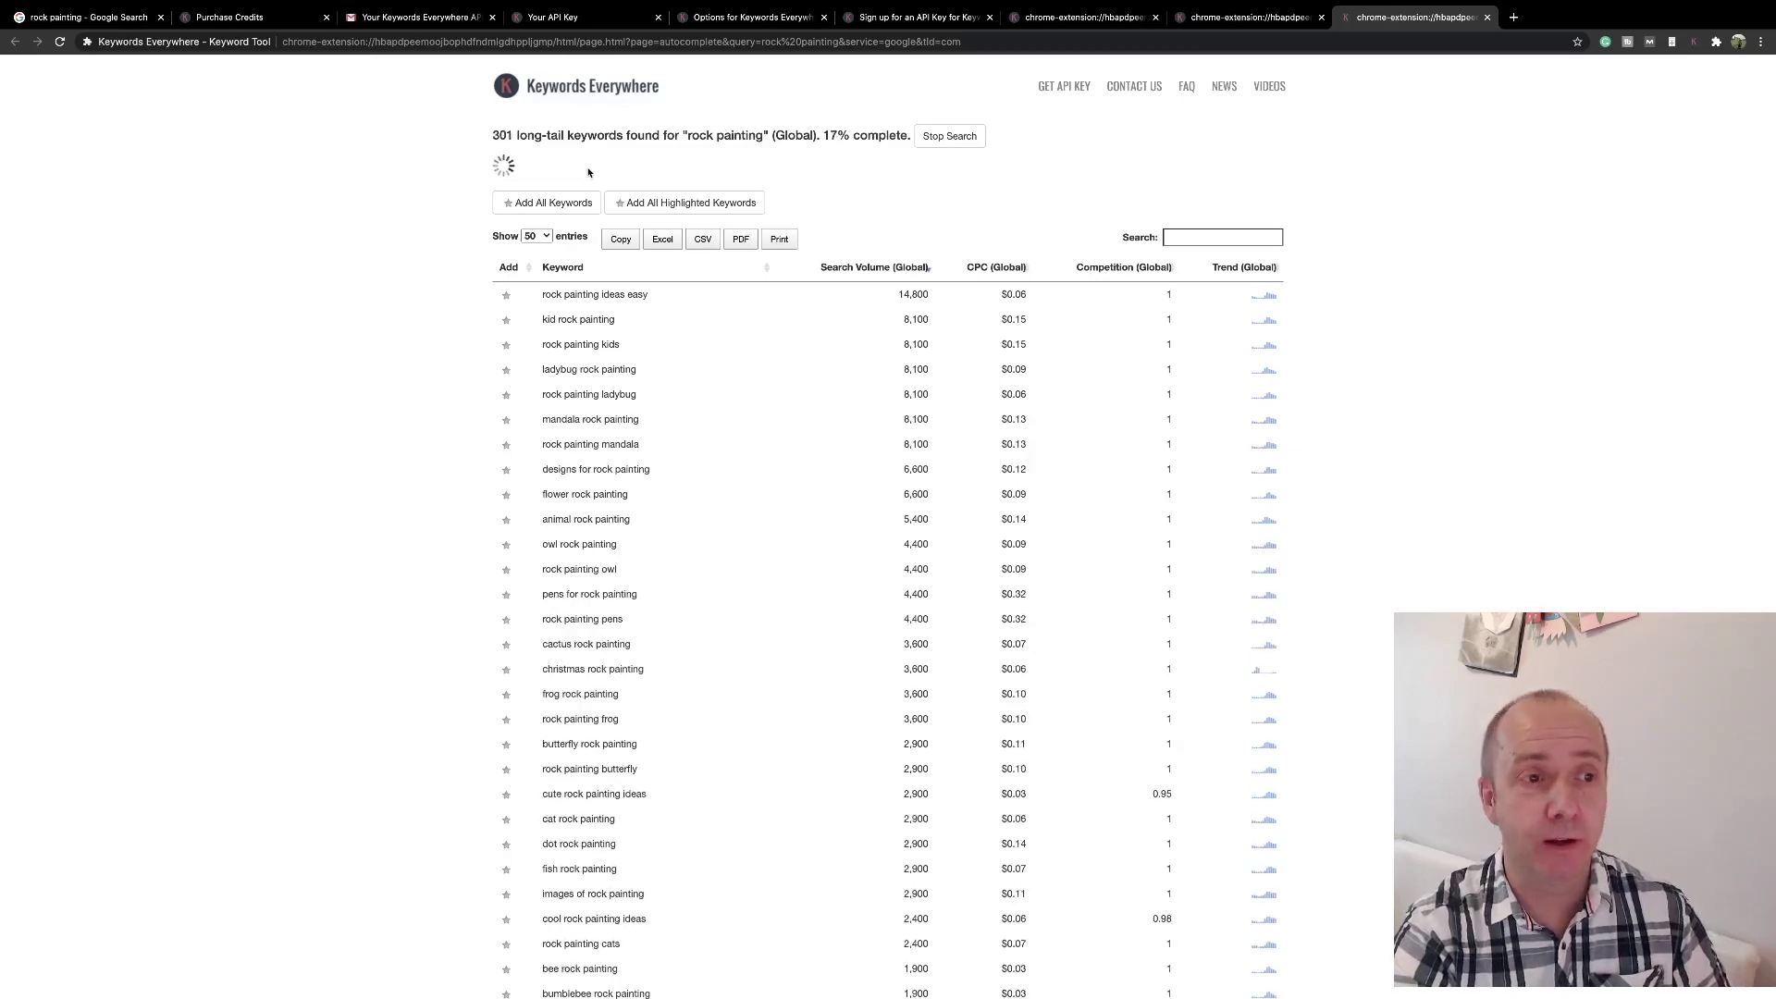
Pause the 'rock painting' long-tail search at 314 keywords (18%), resume it, then stop it again.
left_click(959, 142)
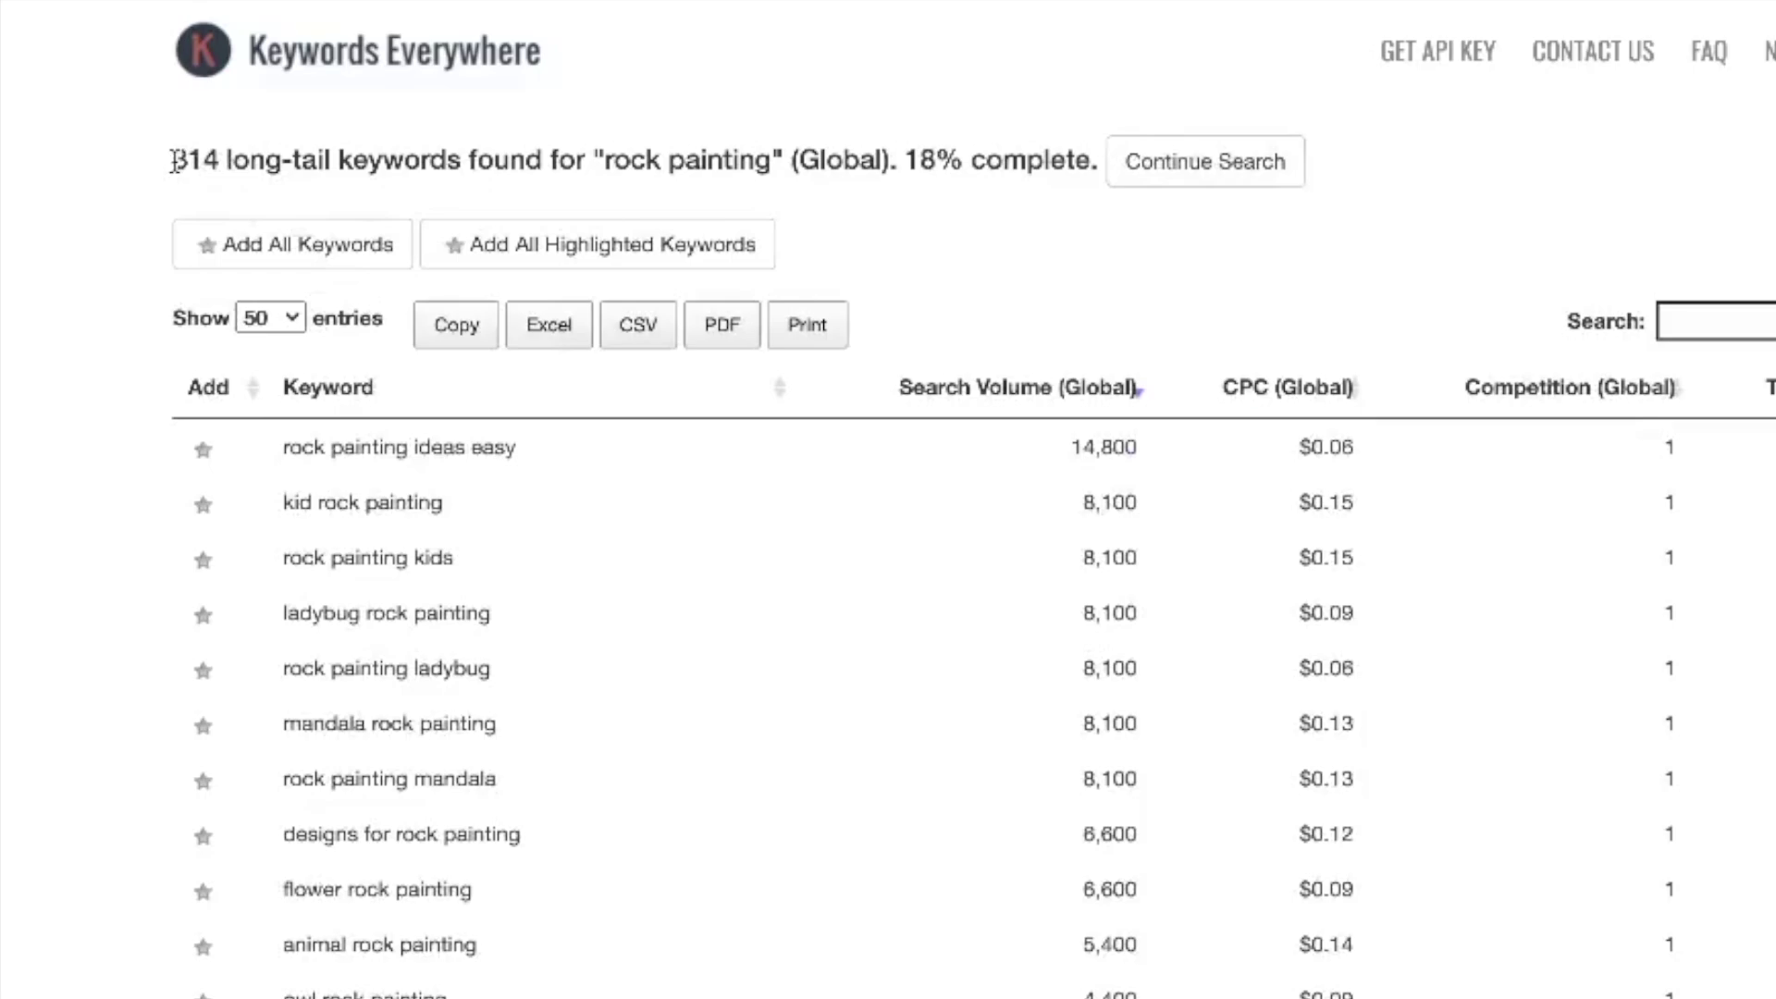
left_click_drag(172, 161, 462, 163)
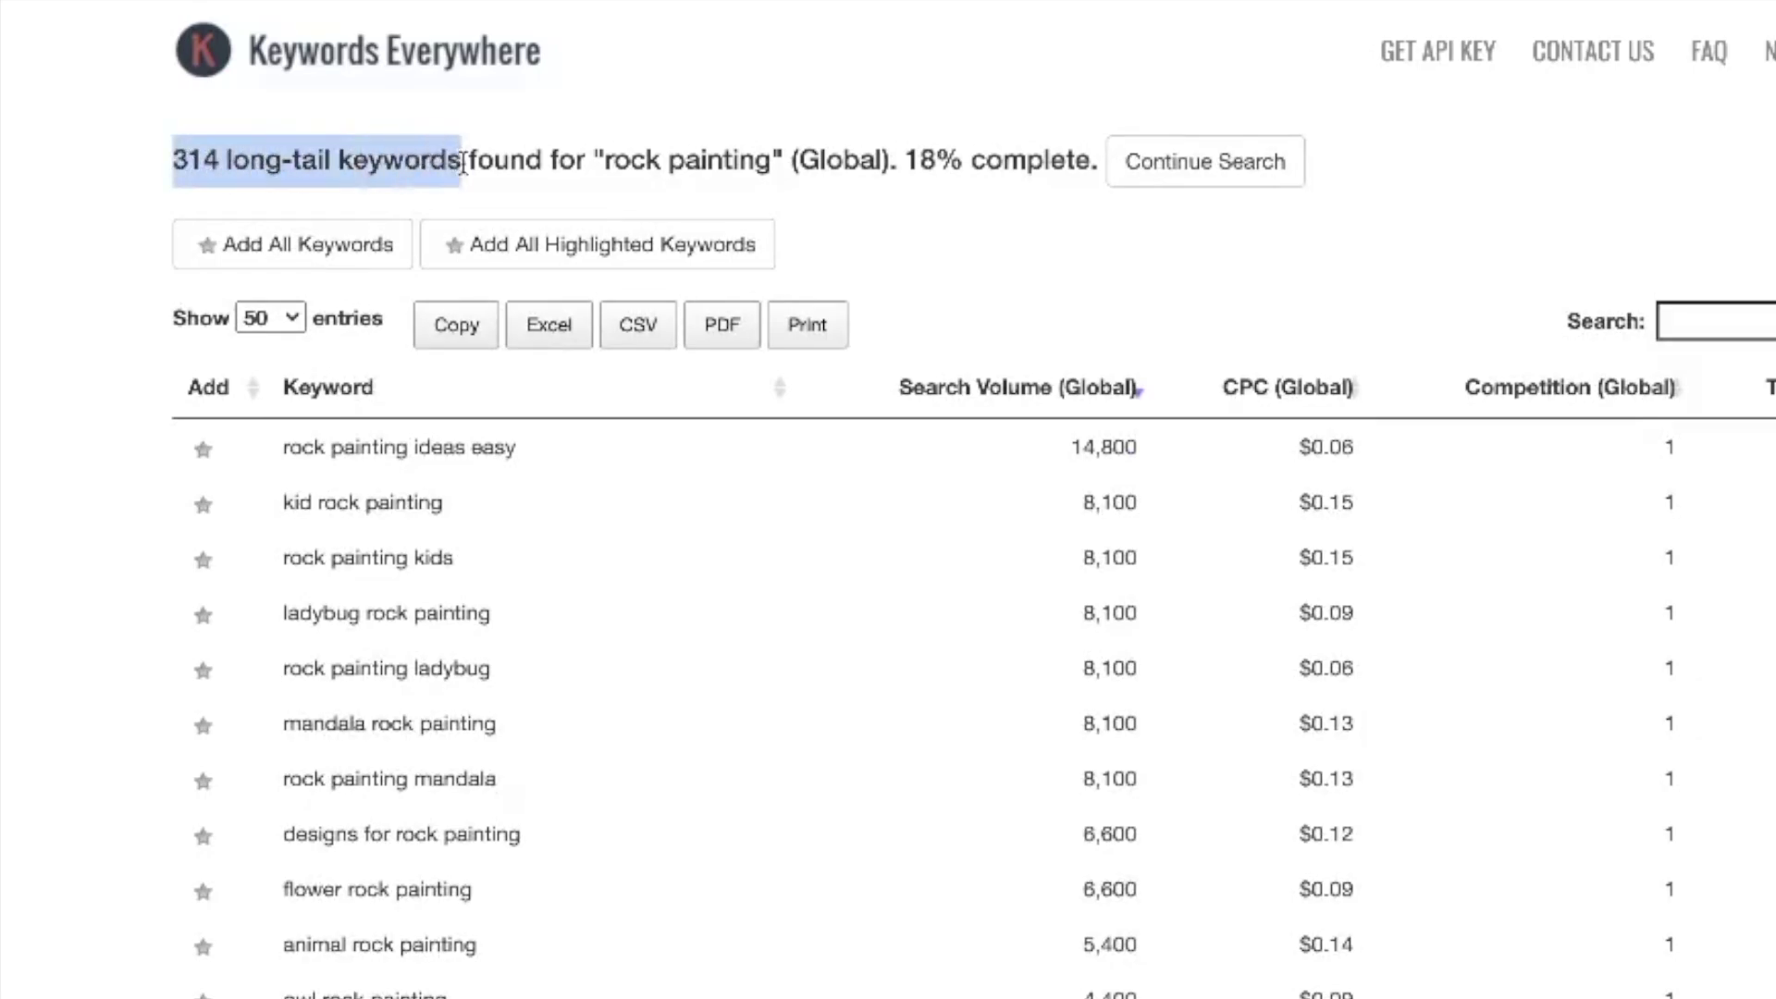
left_click_drag(603, 161, 770, 163)
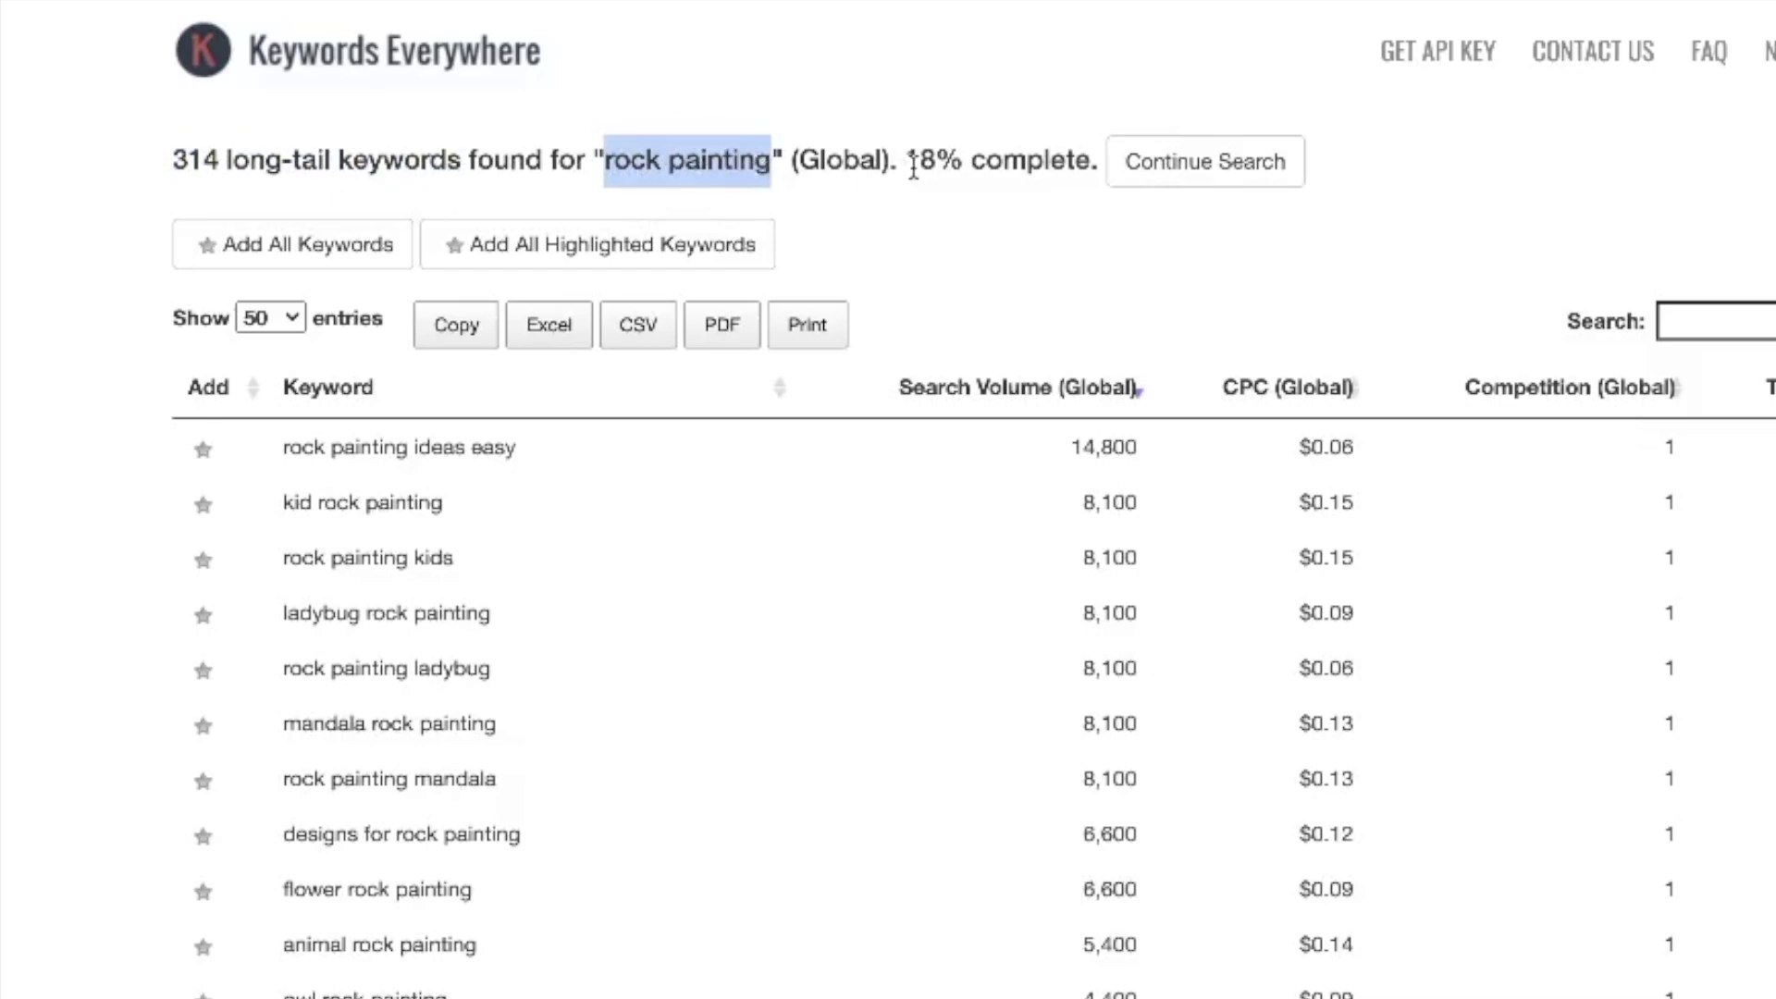
left_click_drag(905, 164, 1088, 170)
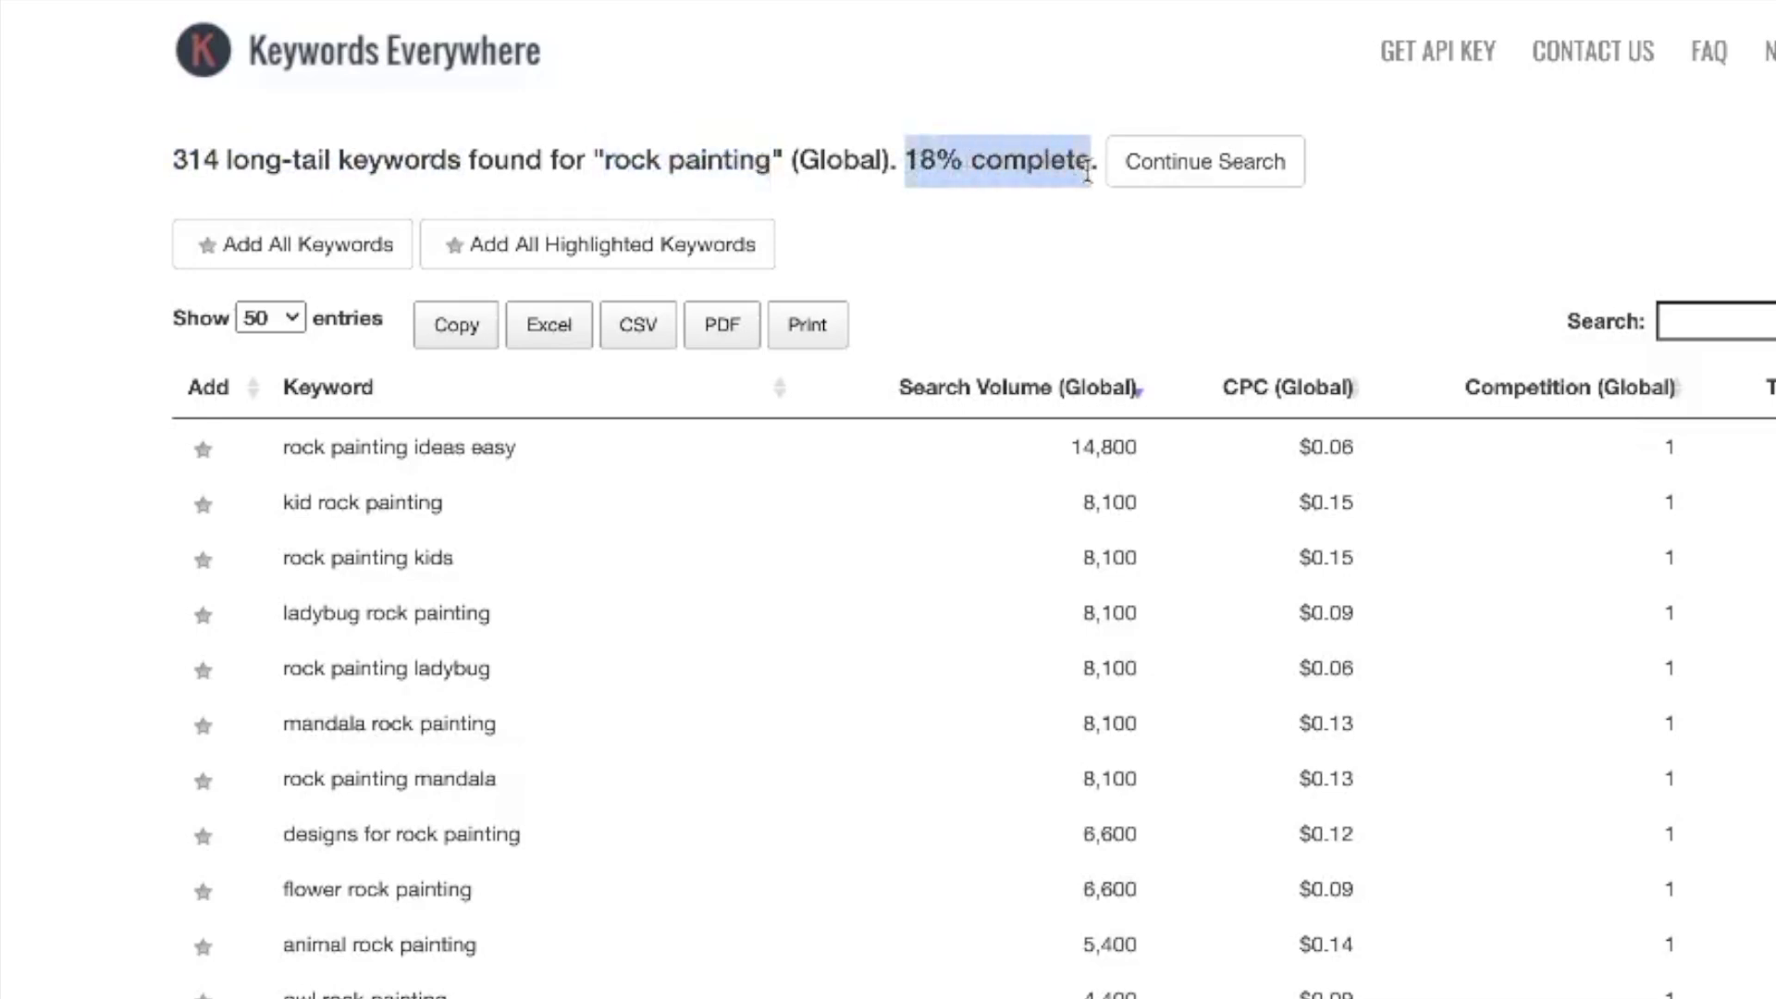
left_click(1161, 180)
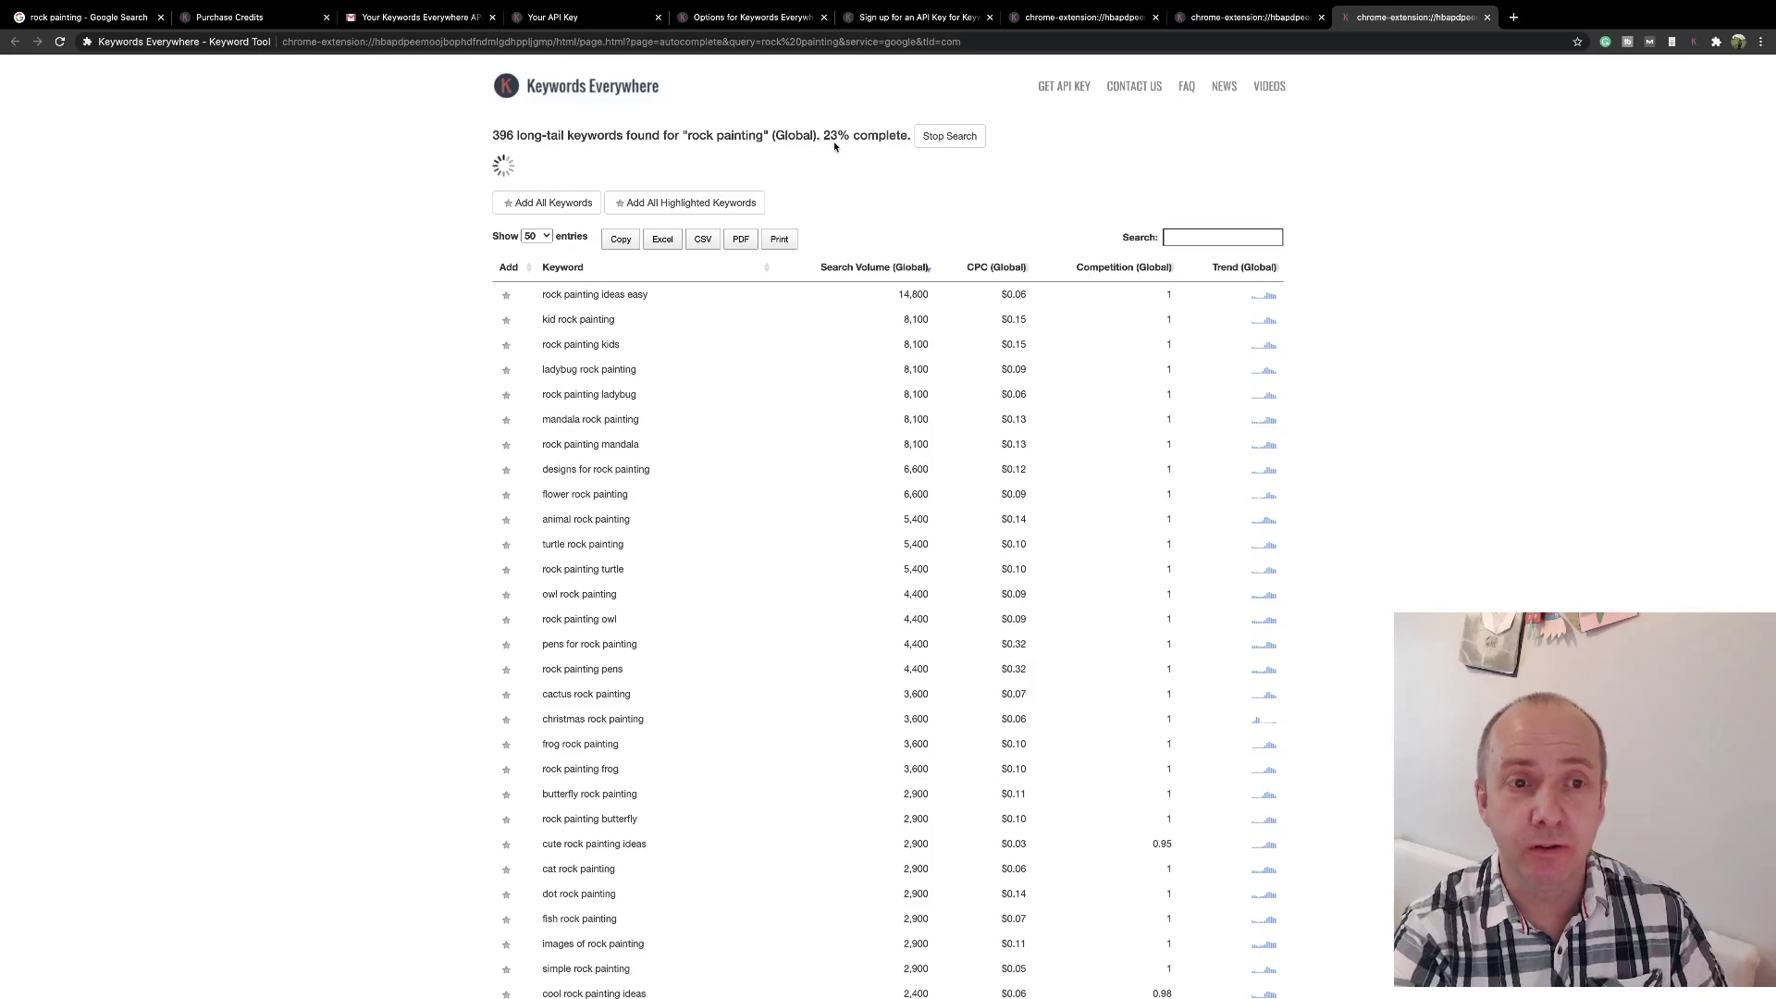
left_click(949, 137)
left_click_drag(492, 136, 516, 136)
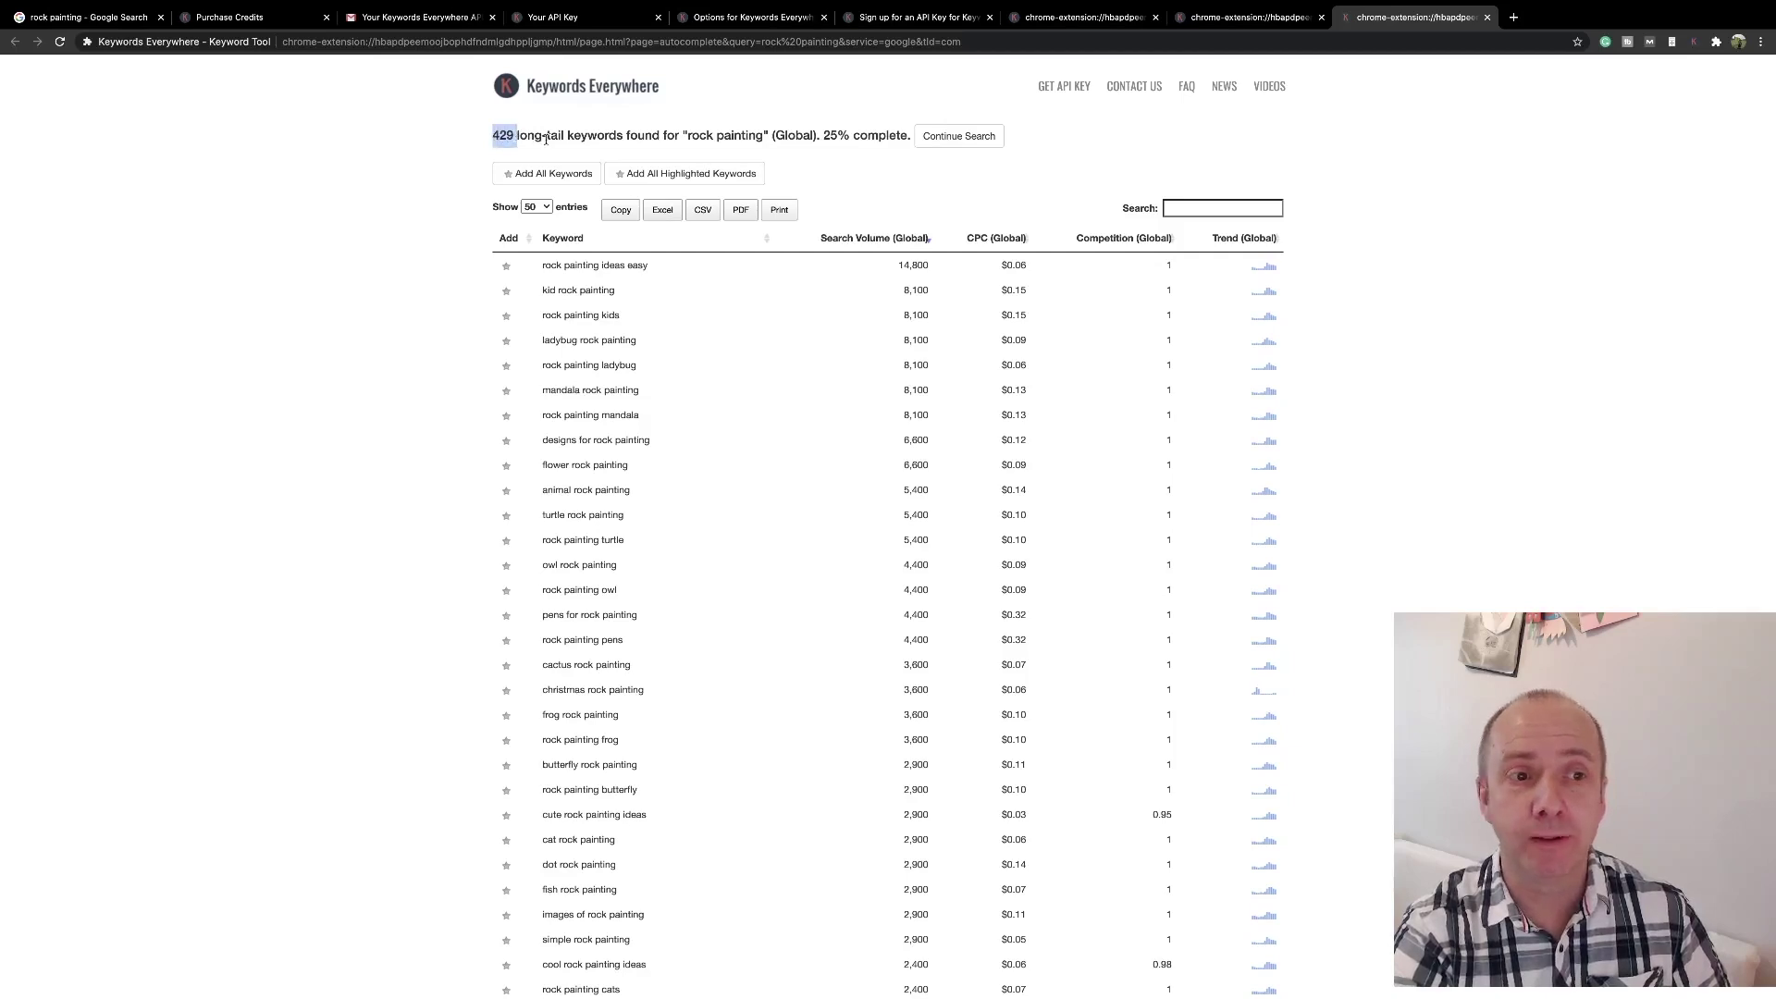
scroll(539, 330, "down", 2)
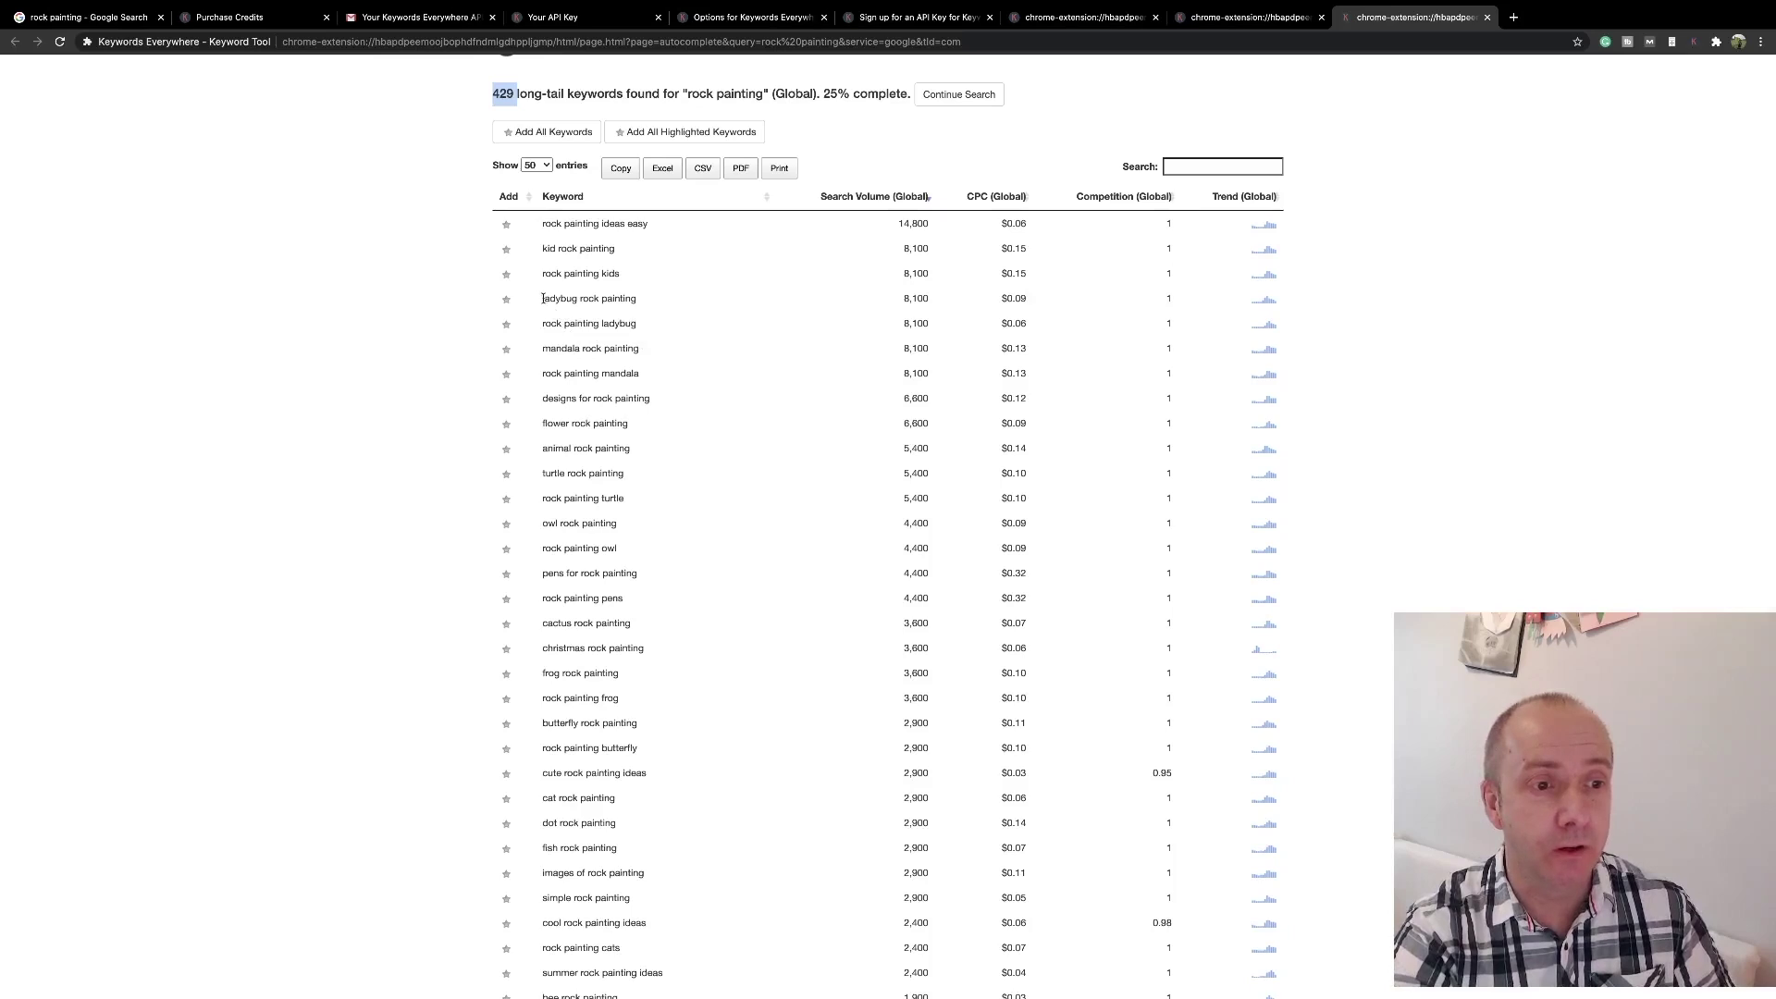
left_click_drag(542, 297, 643, 305)
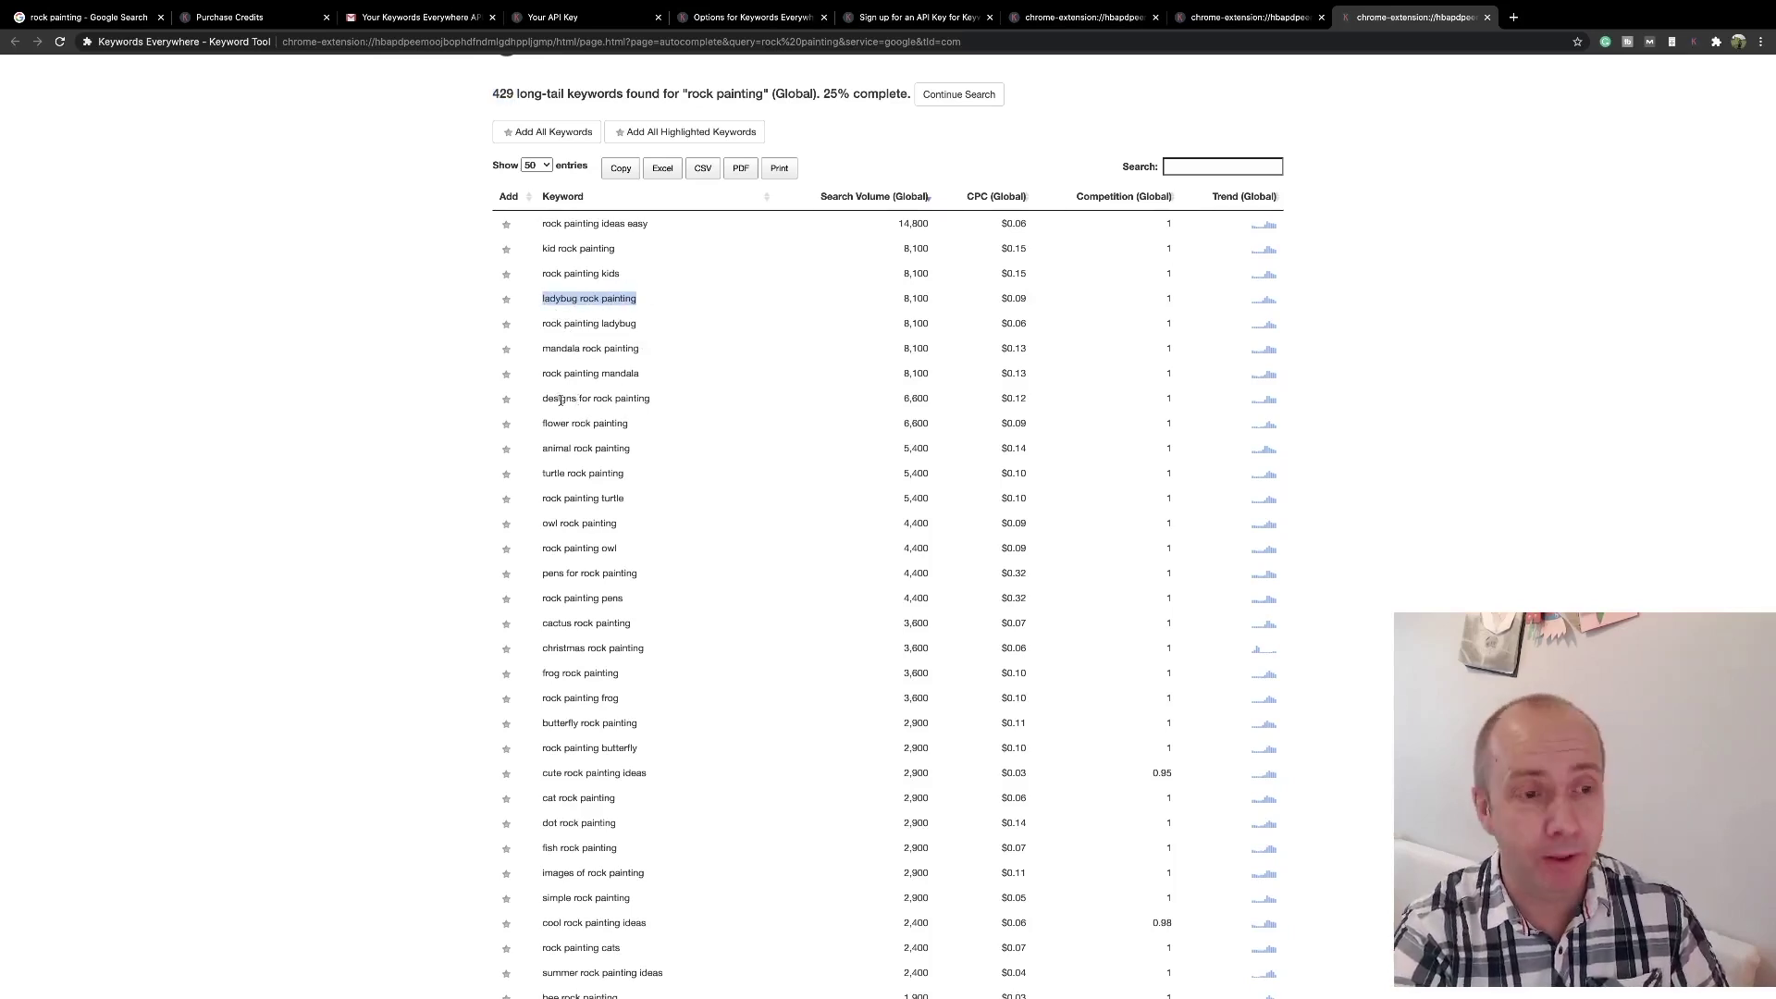
scroll(561, 400, "down", 1)
left_click_drag(542, 542, 638, 544)
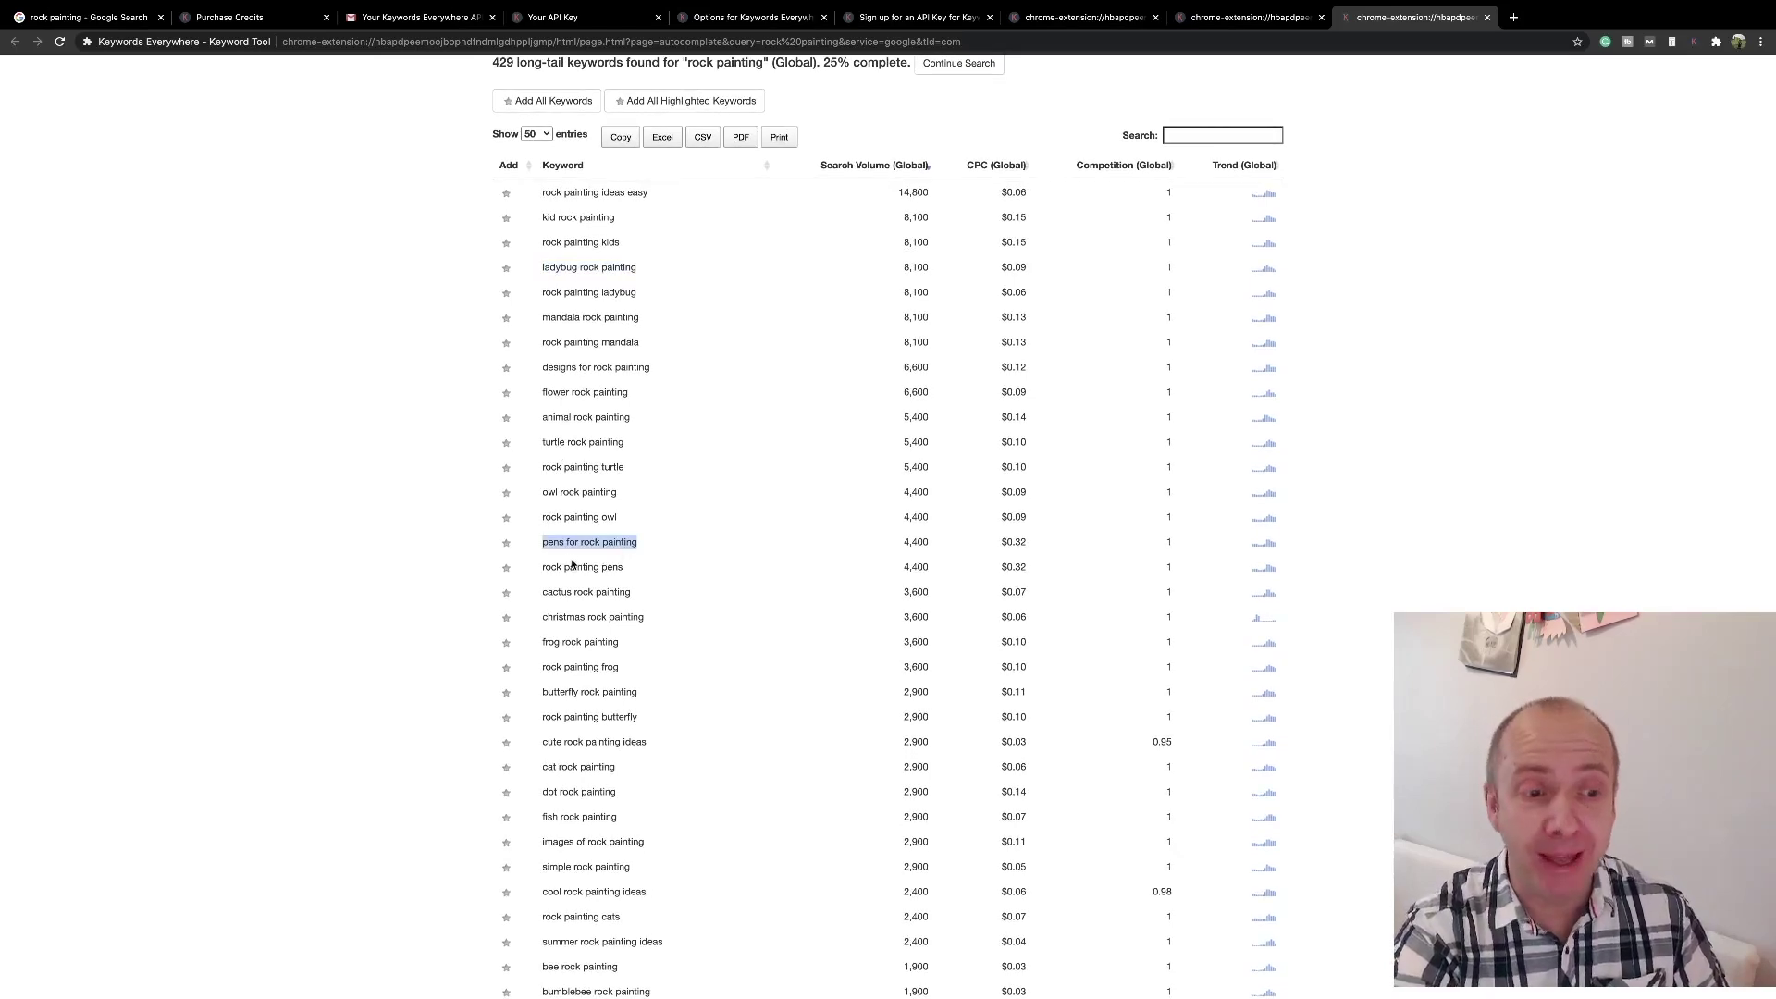
left_click(905, 546)
left_click_drag(904, 546, 938, 547)
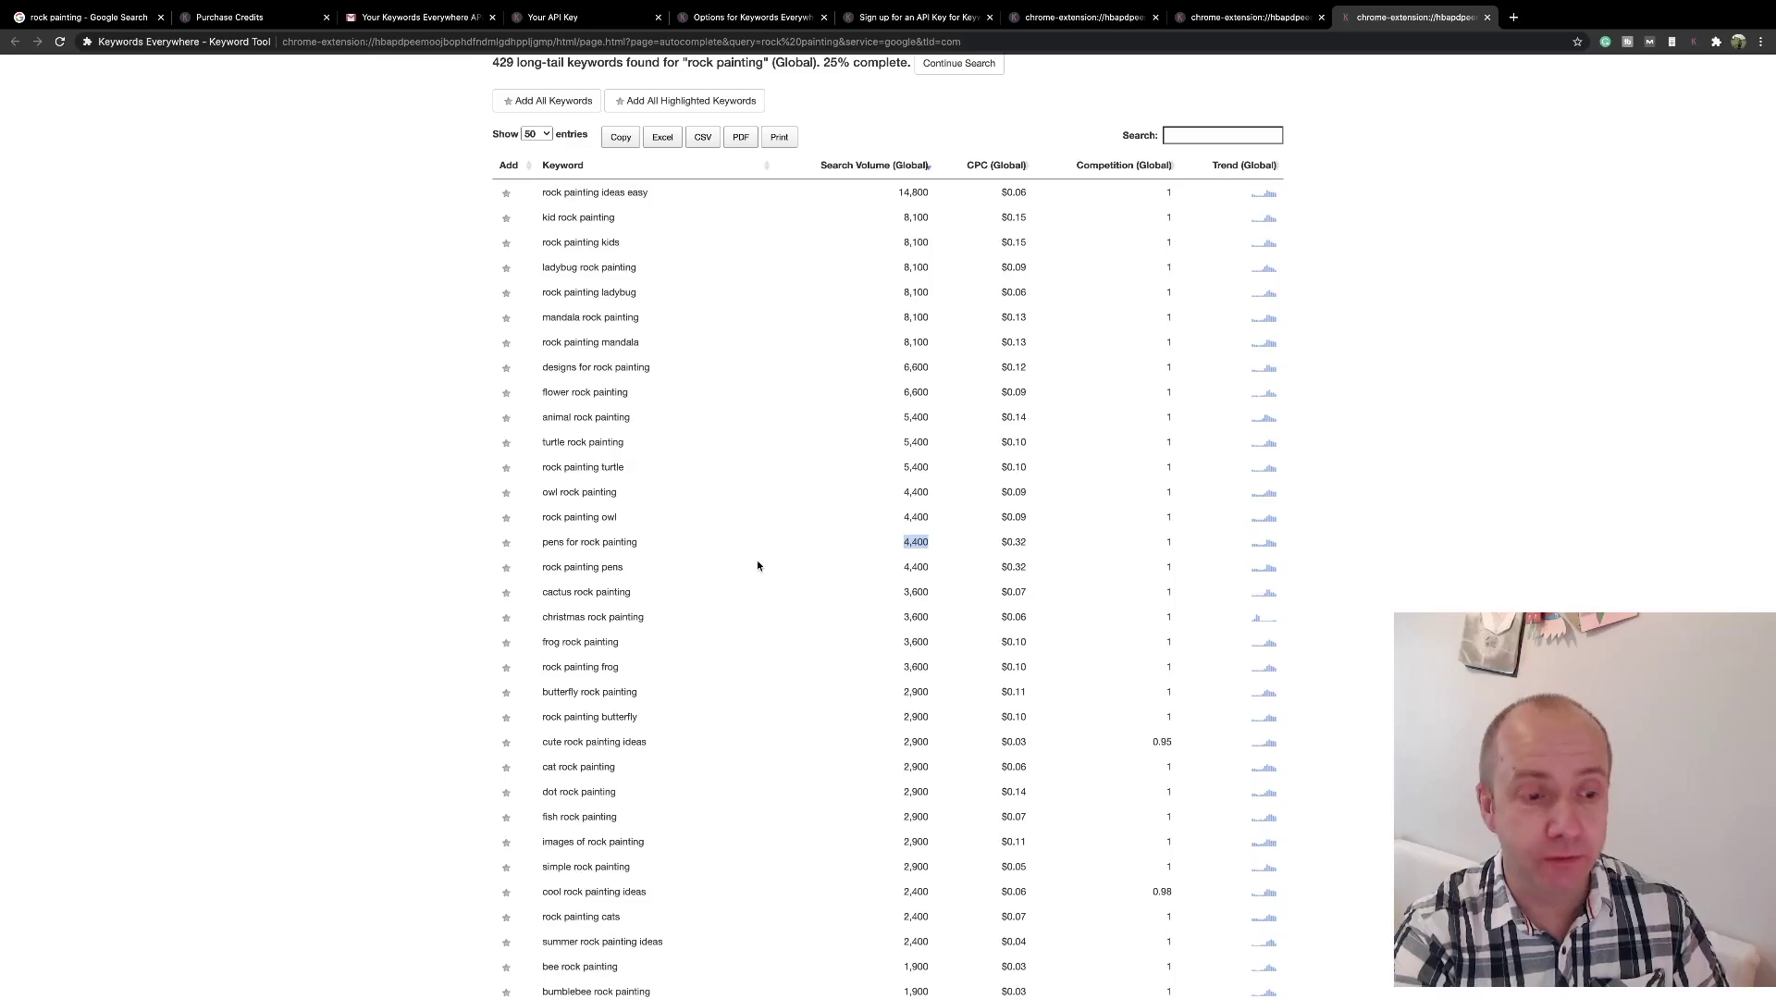
scroll(757, 566, "down", 3)
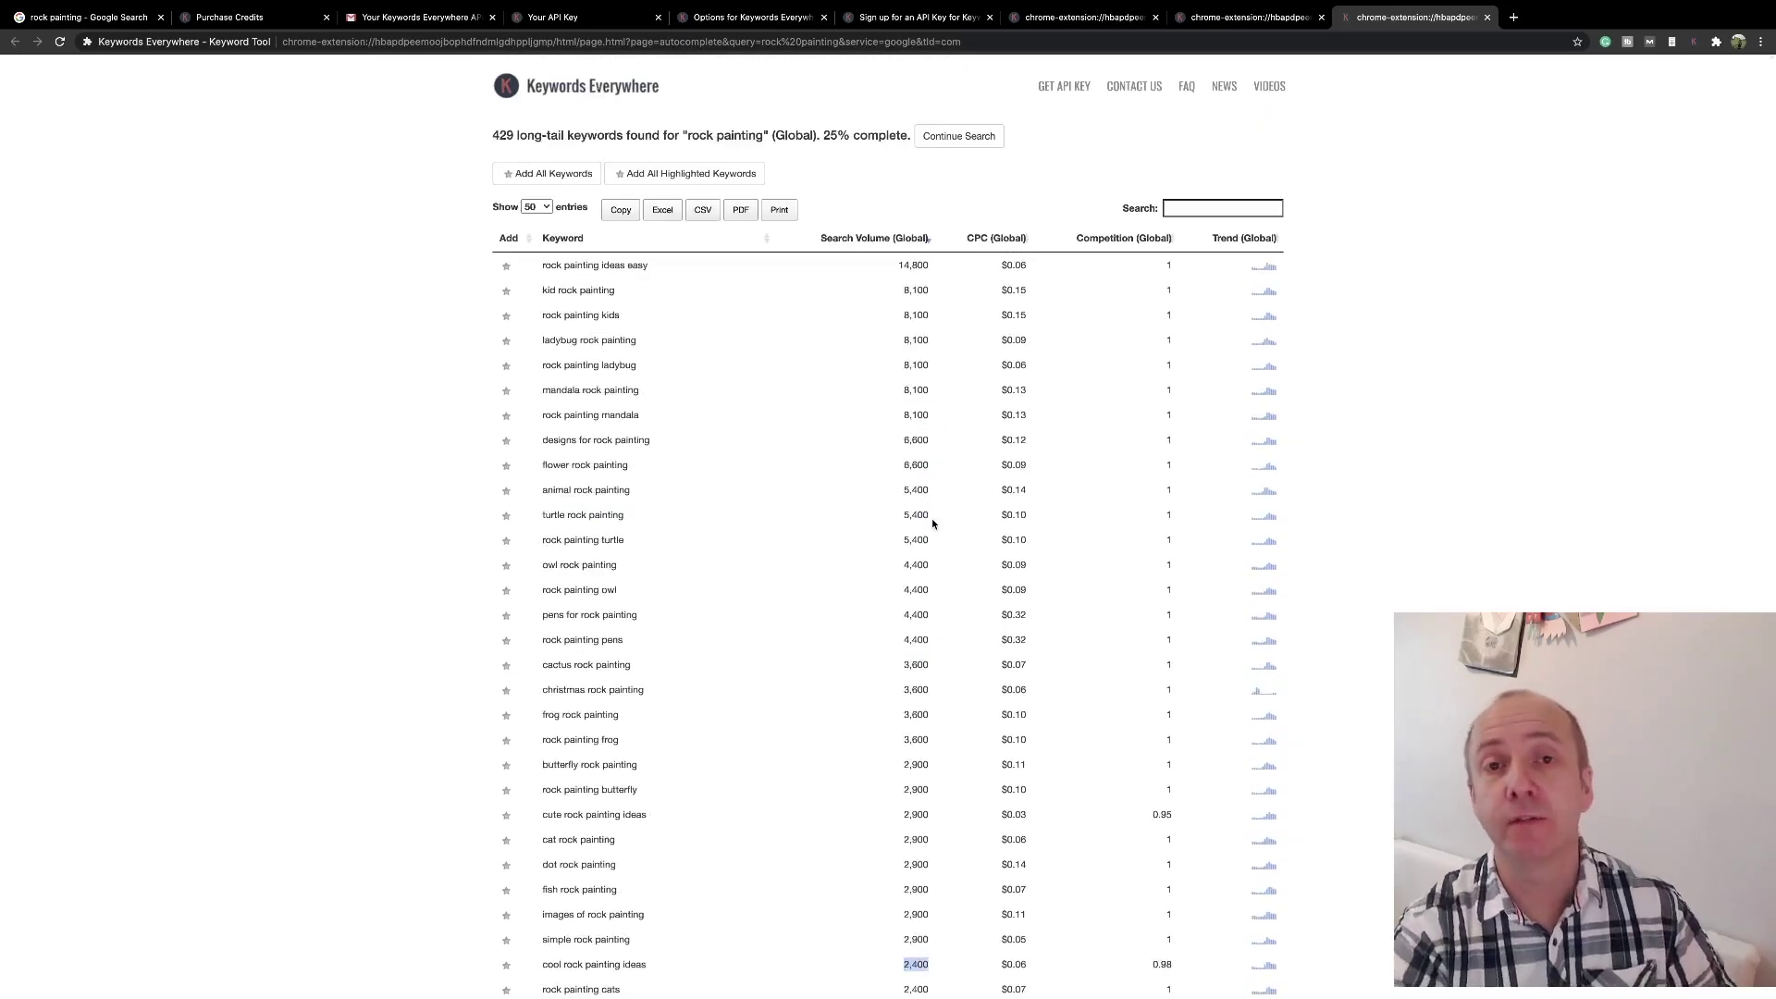
scroll(815, 507, "down", 5)
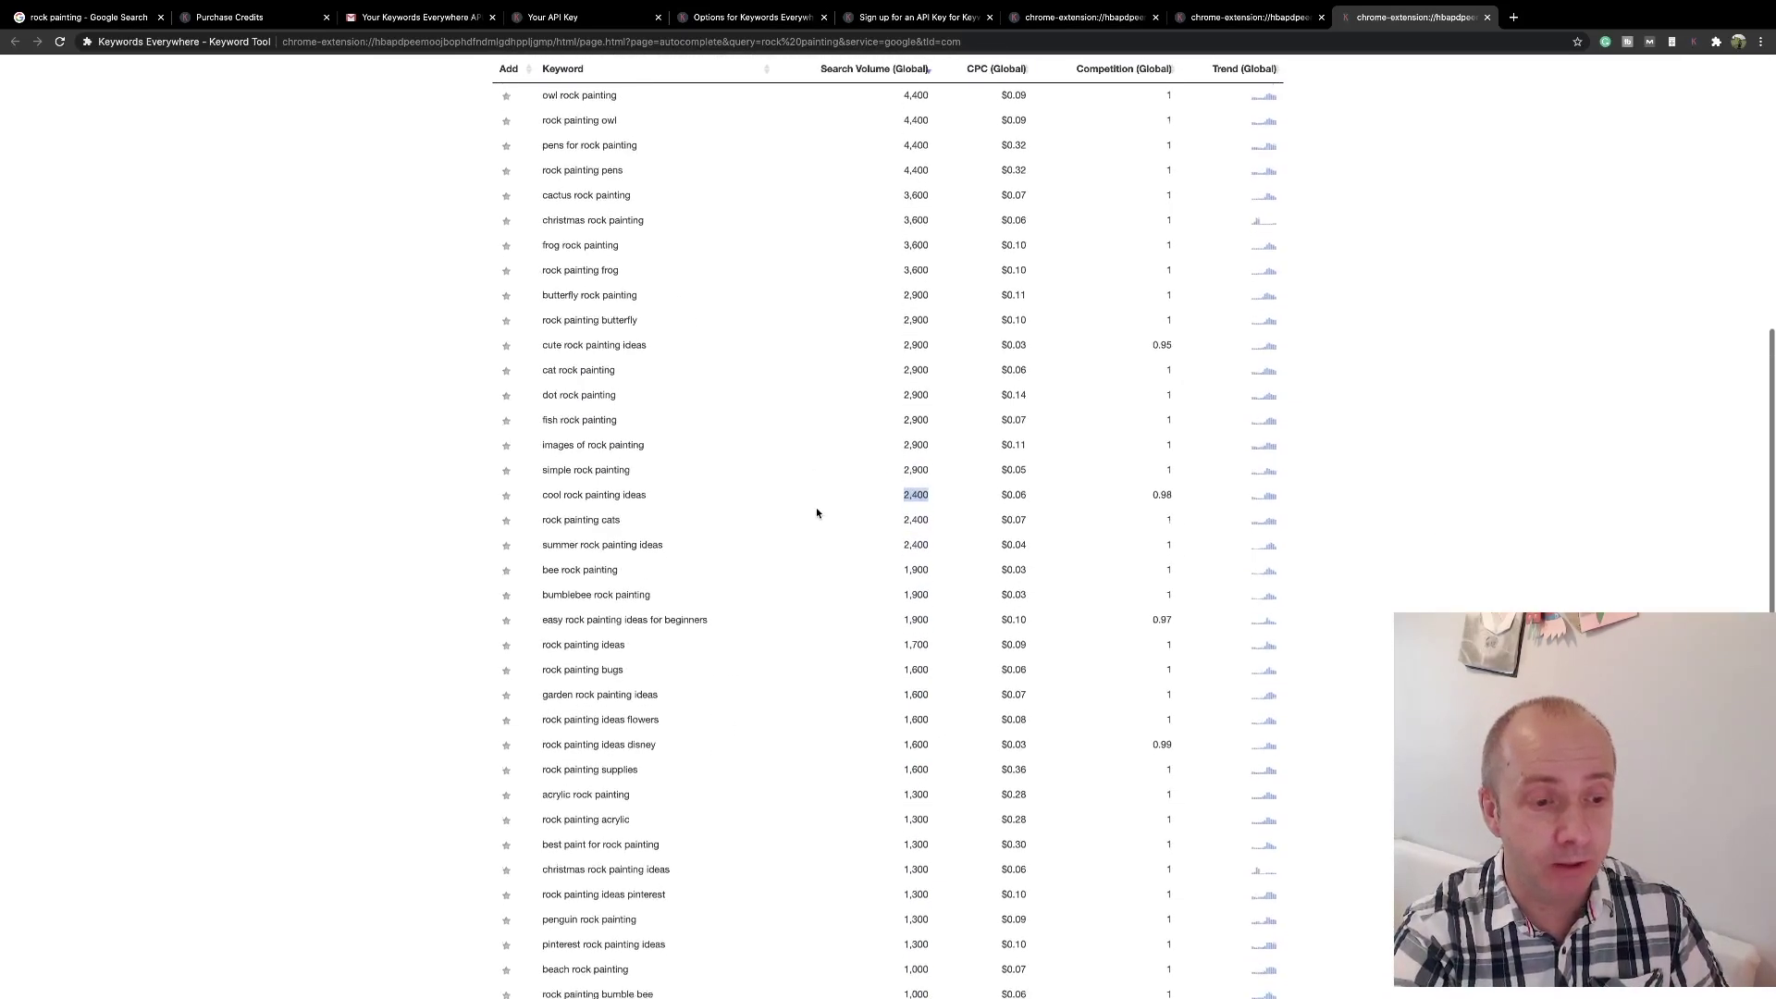
scroll(817, 510, "down", 3)
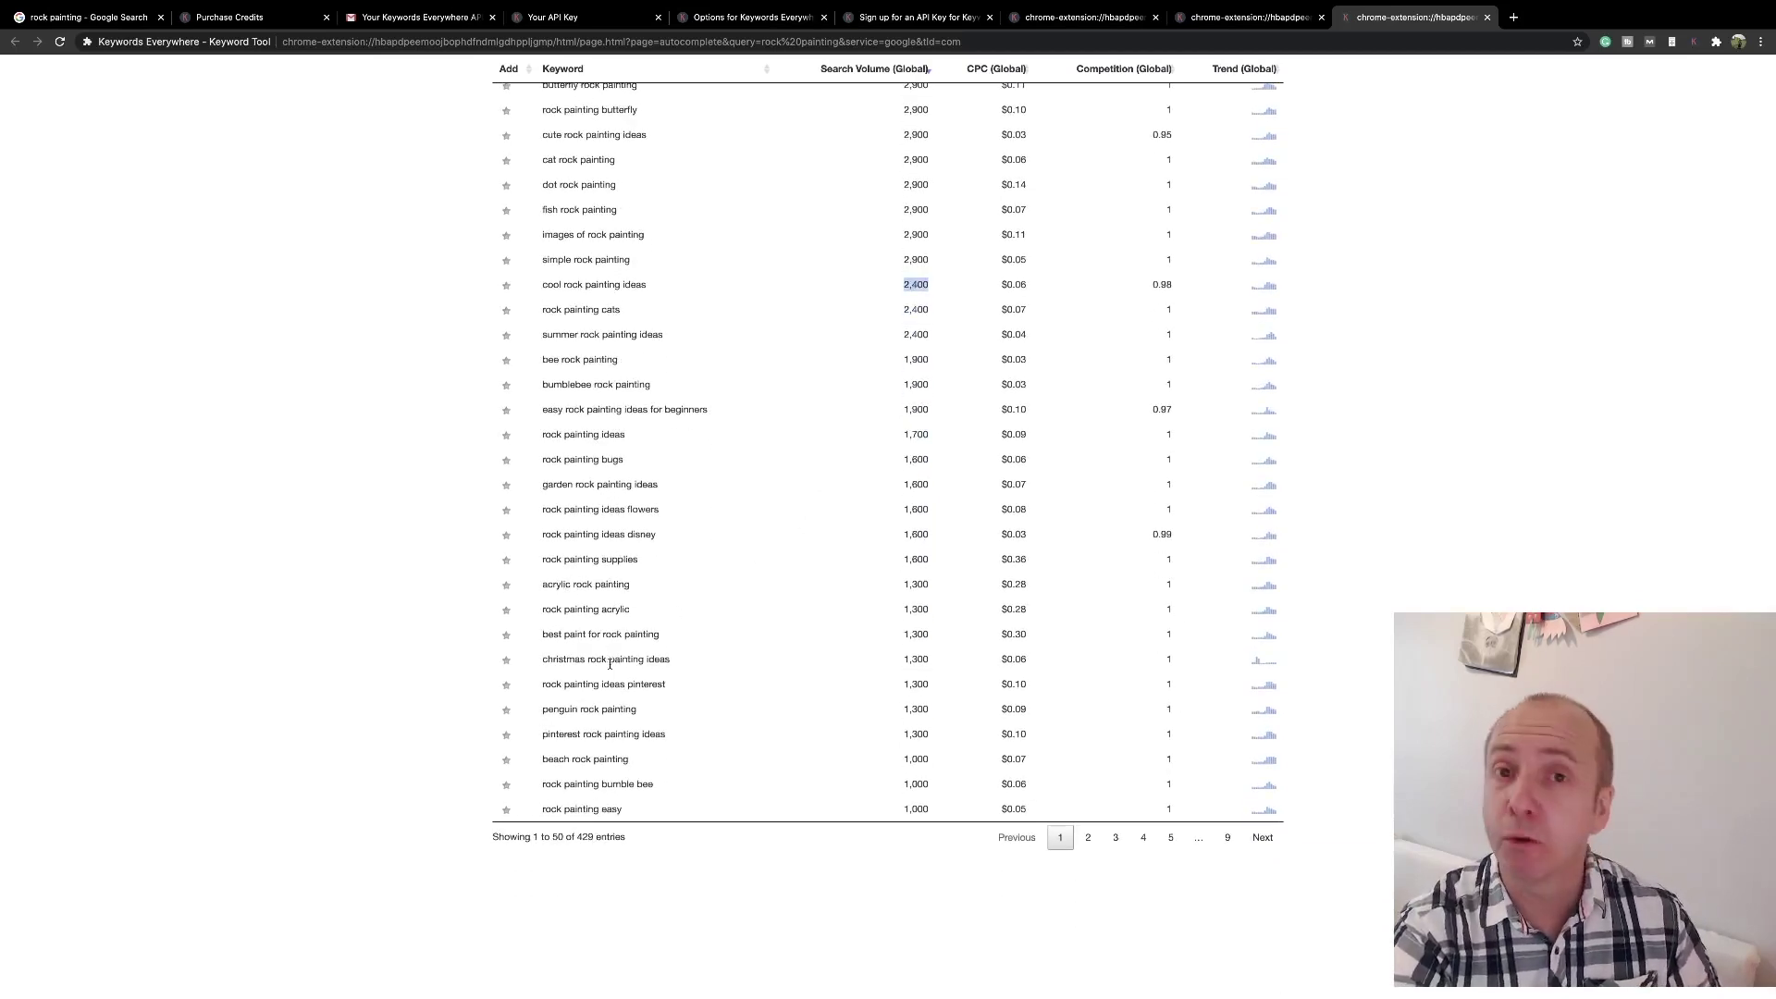
left_click_drag(544, 660, 688, 663)
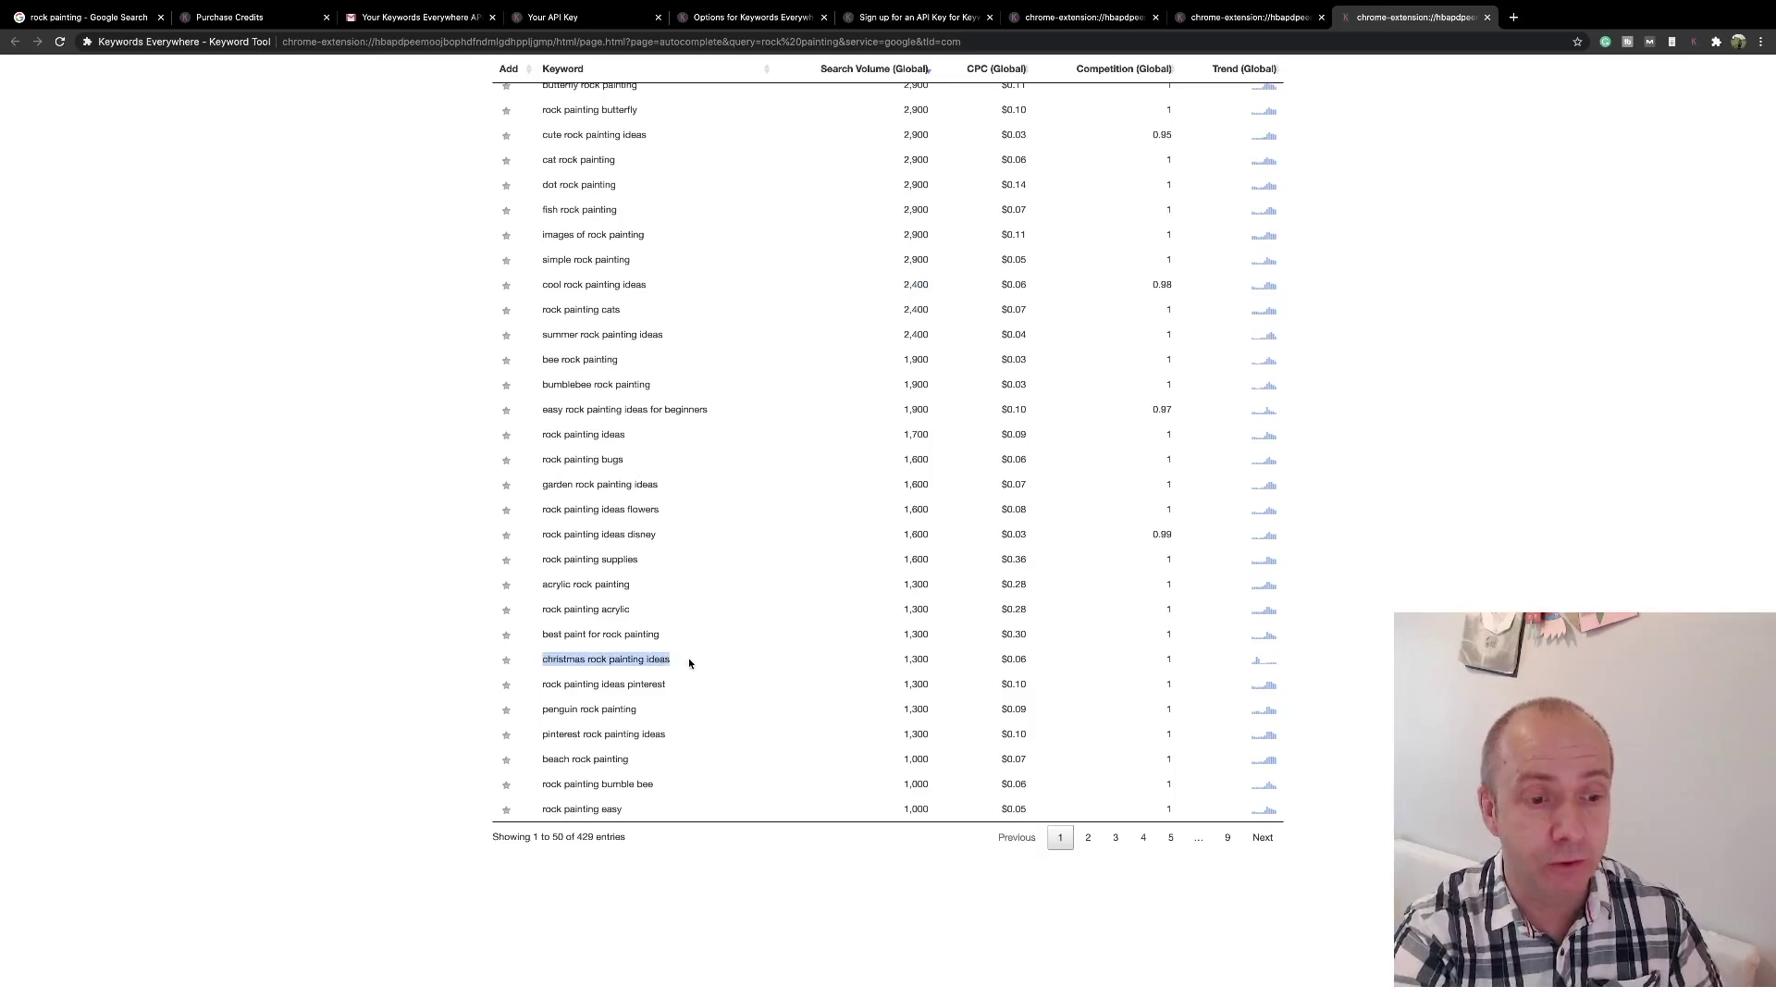
left_click_drag(898, 659, 930, 659)
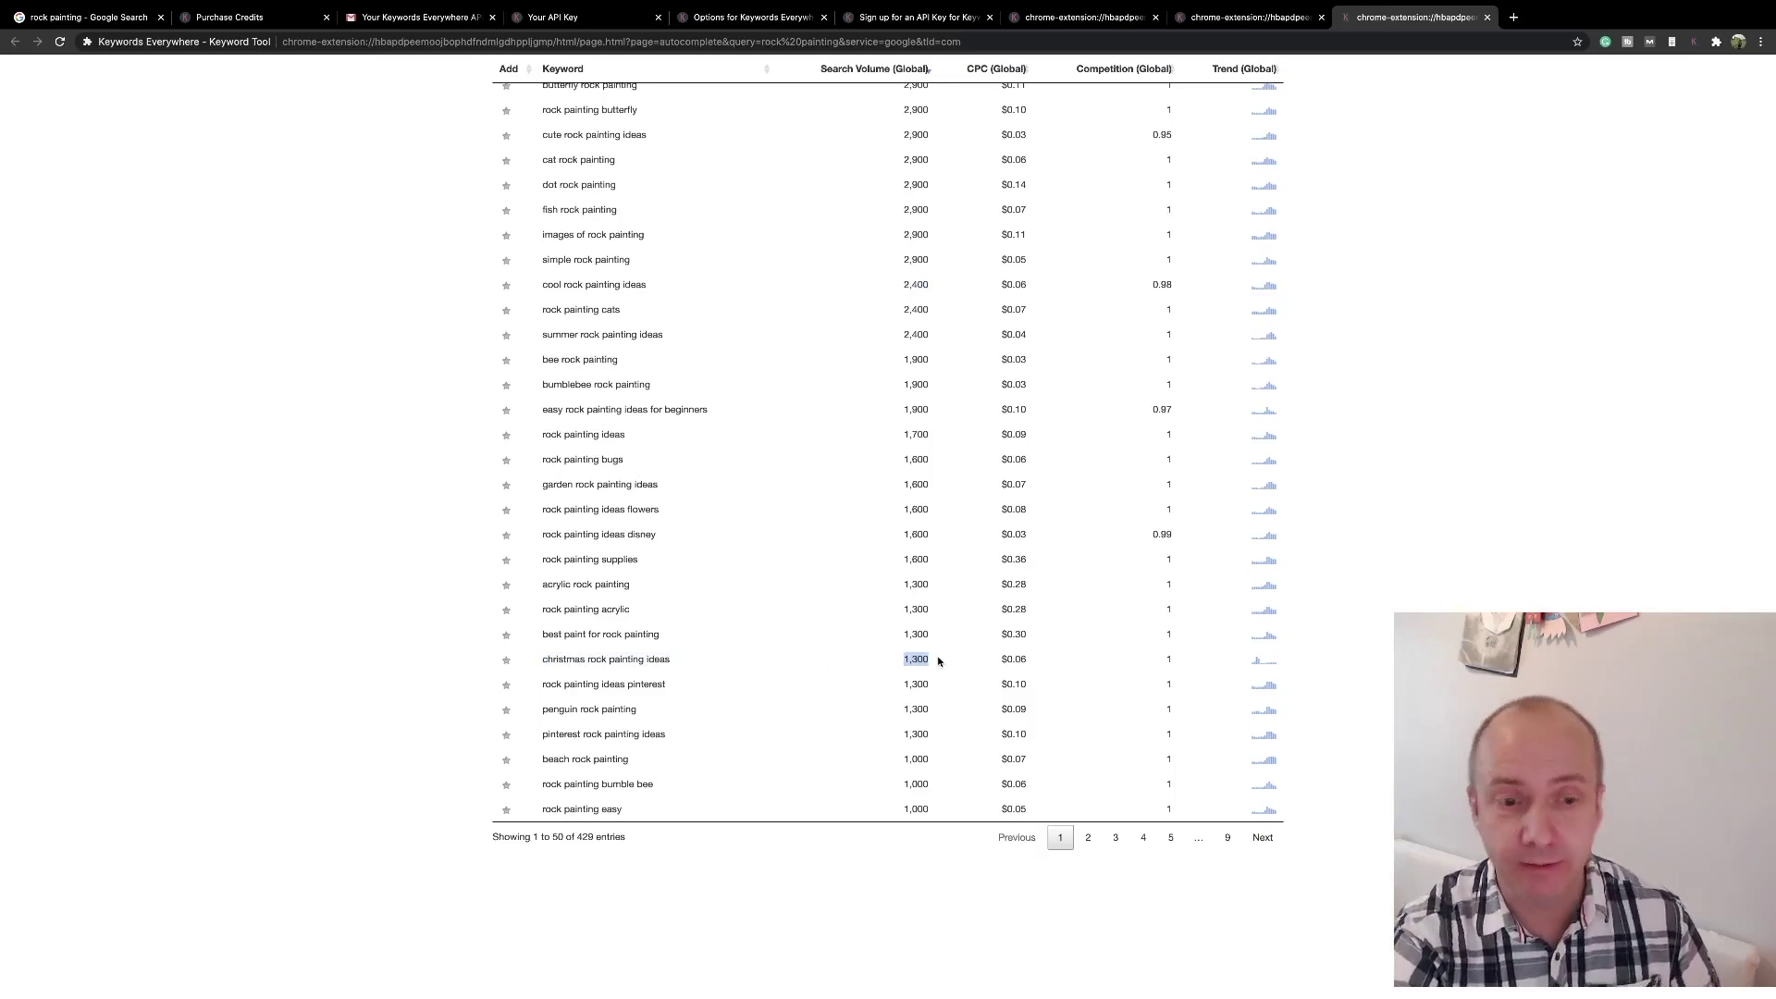
left_click(1230, 839)
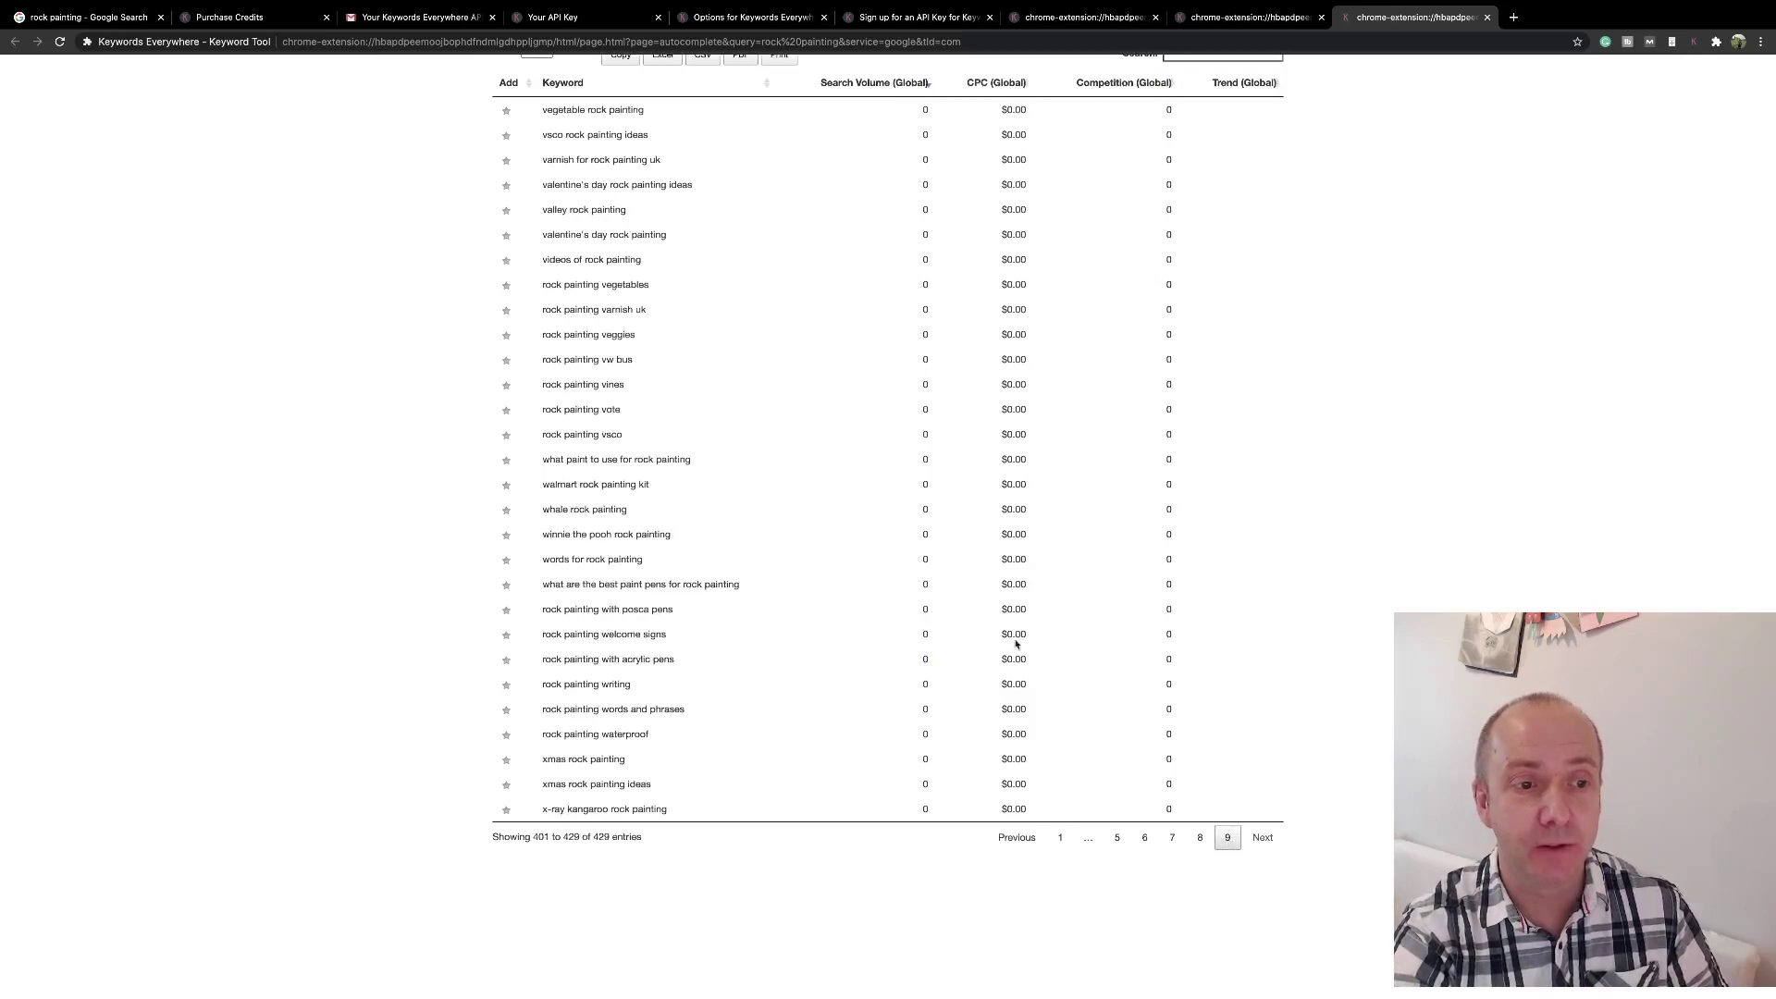
scroll(983, 630, "up", 3)
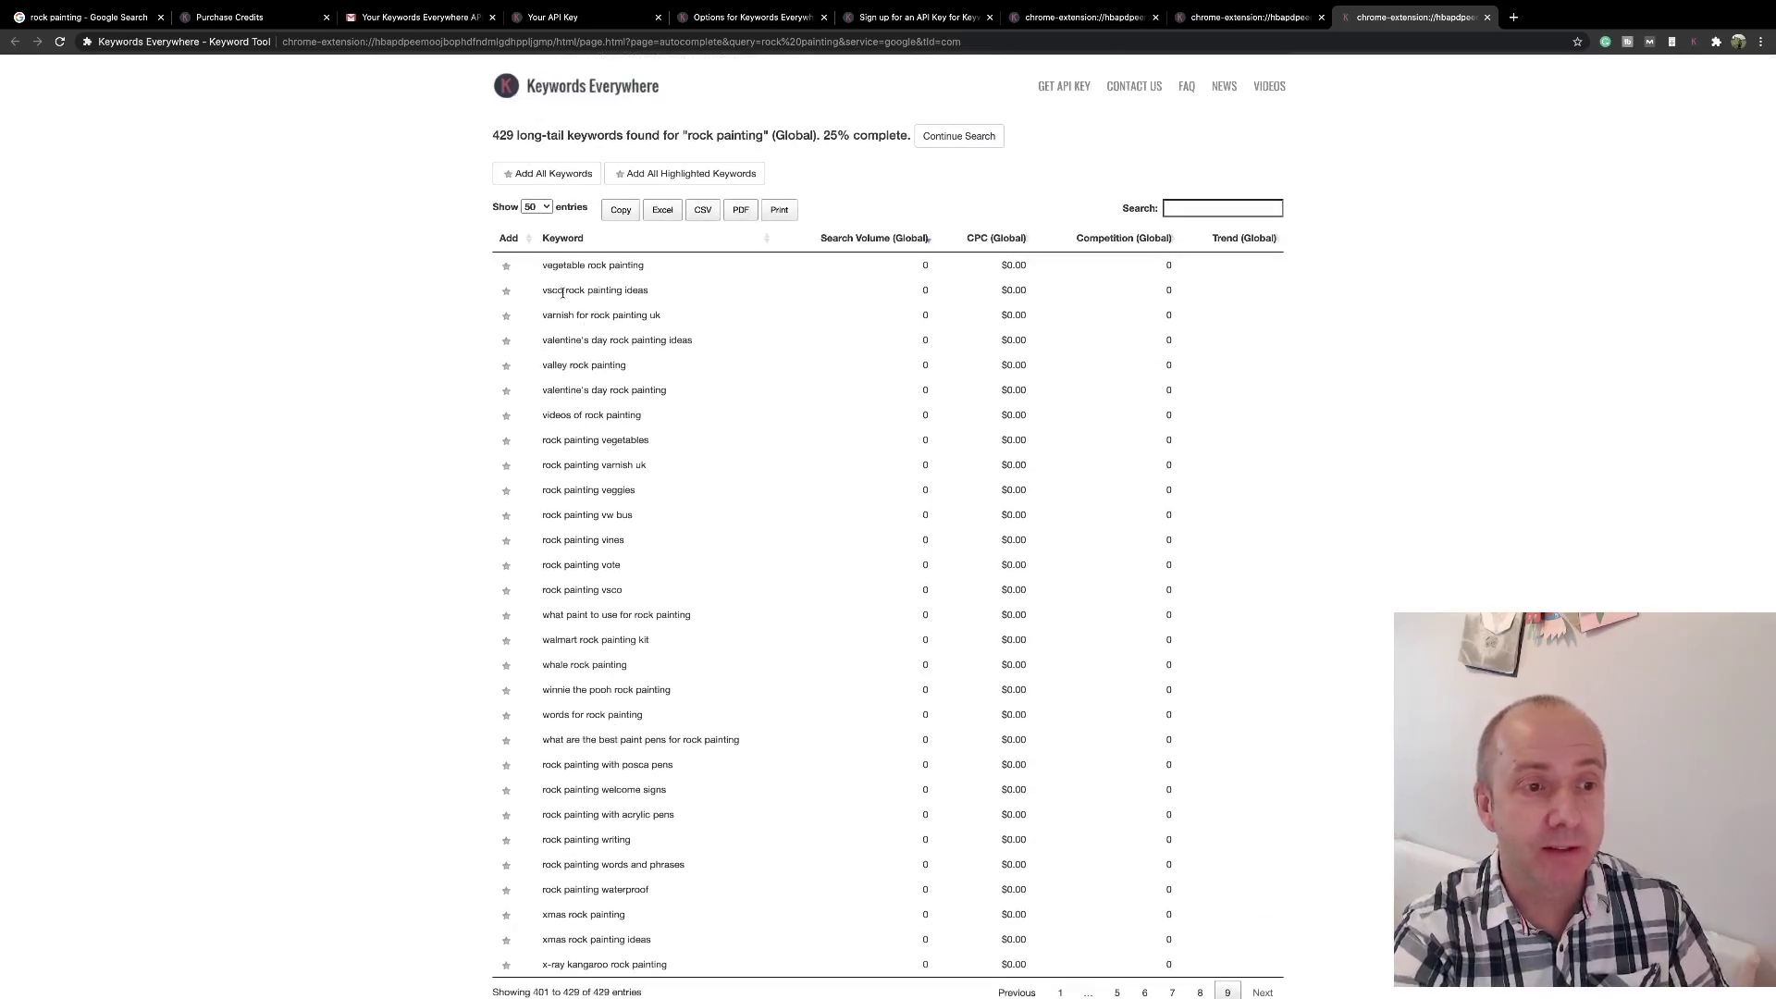
left_click_drag(542, 266, 659, 272)
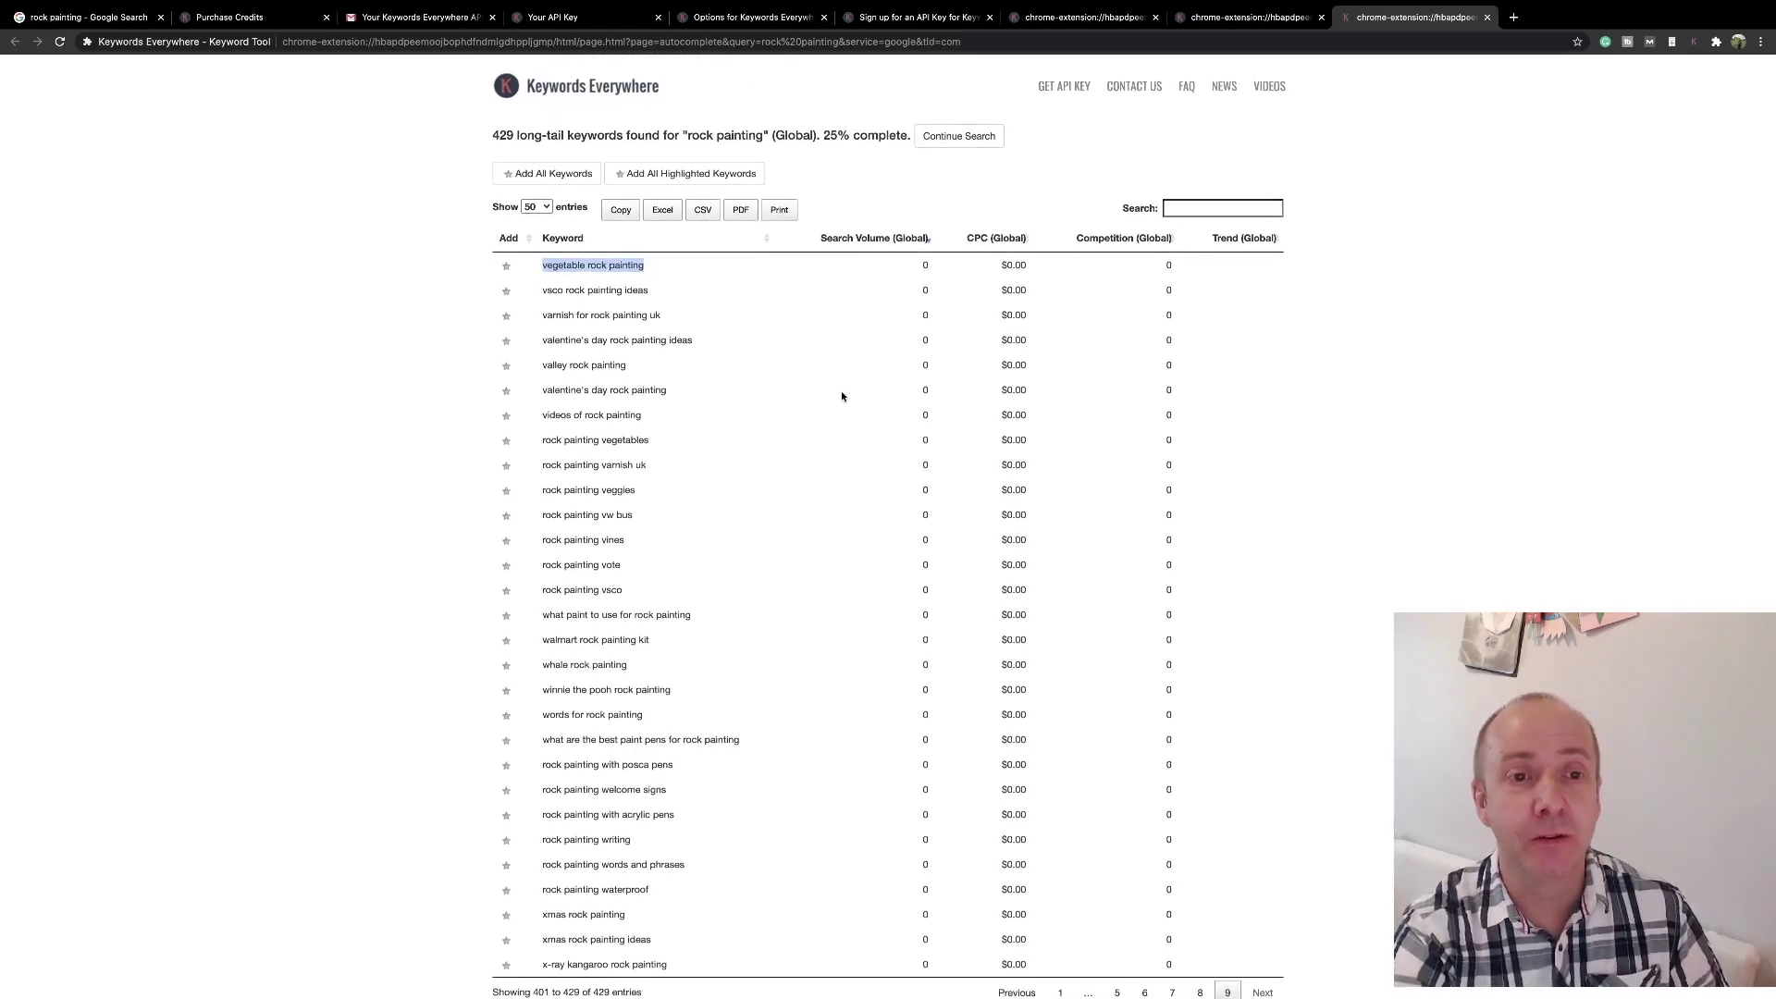
left_click_drag(824, 135, 852, 136)
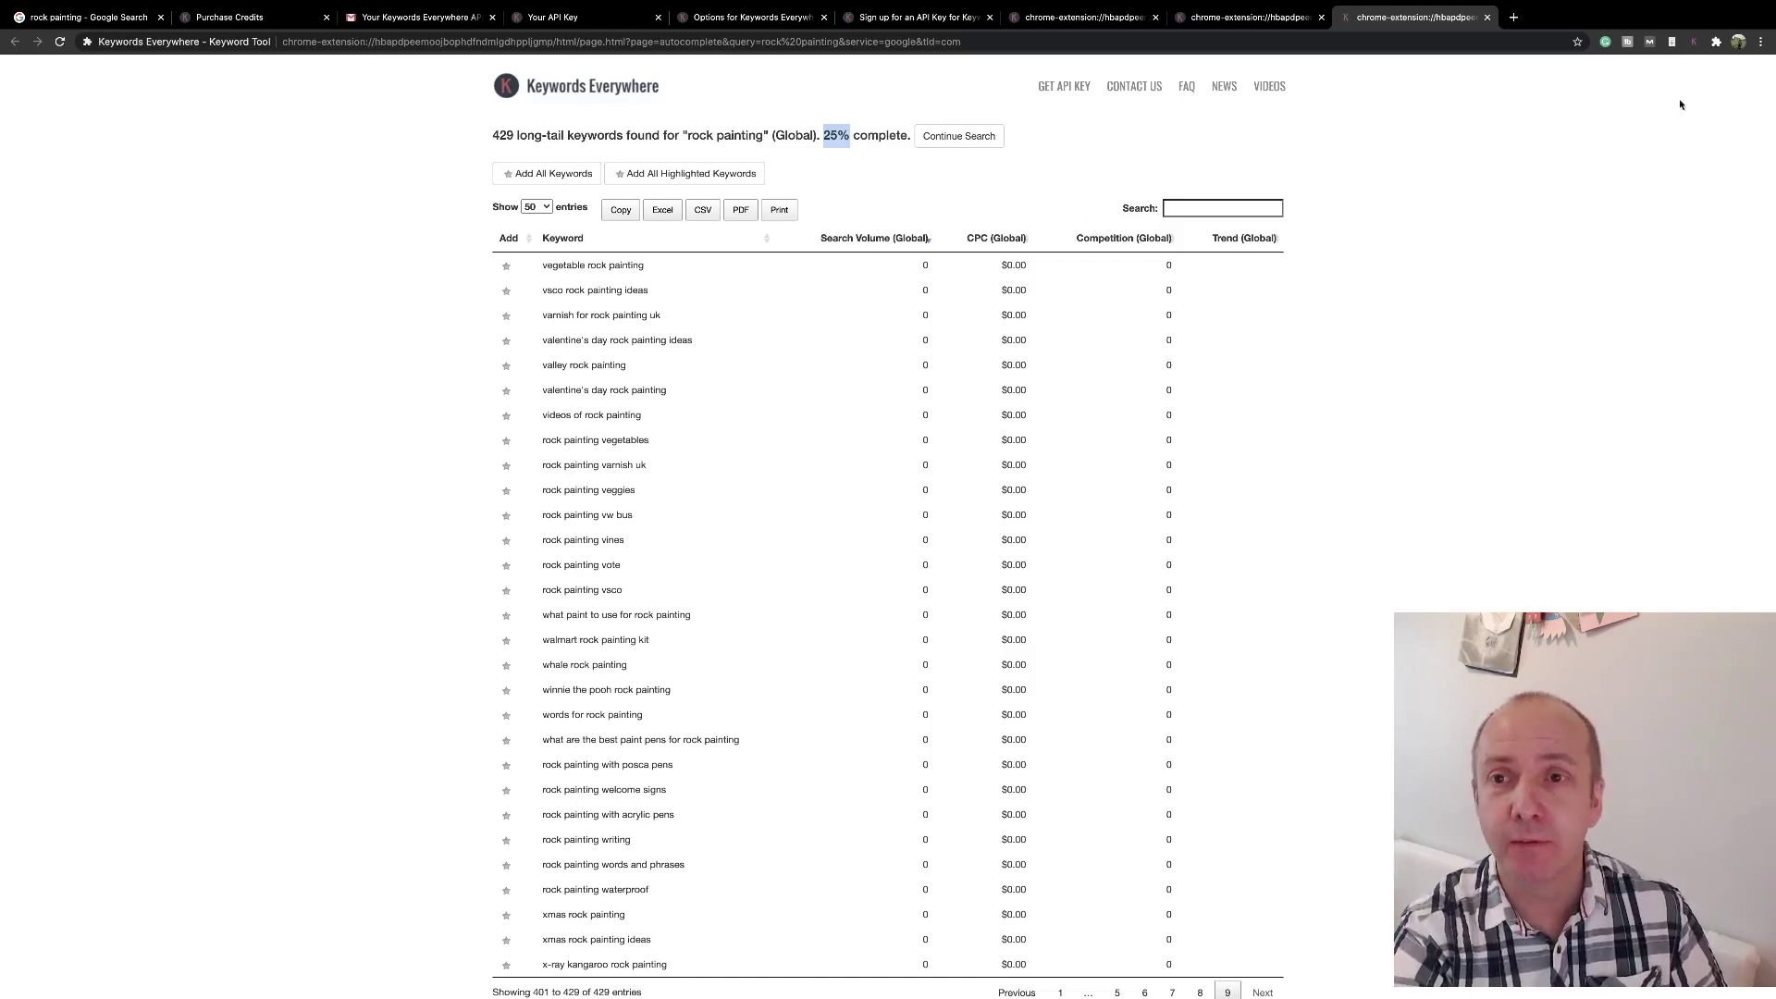
Review the remaining credits and the 'rock painting vw bus' keyword, then go to the extension settings.
left_click(1693, 42)
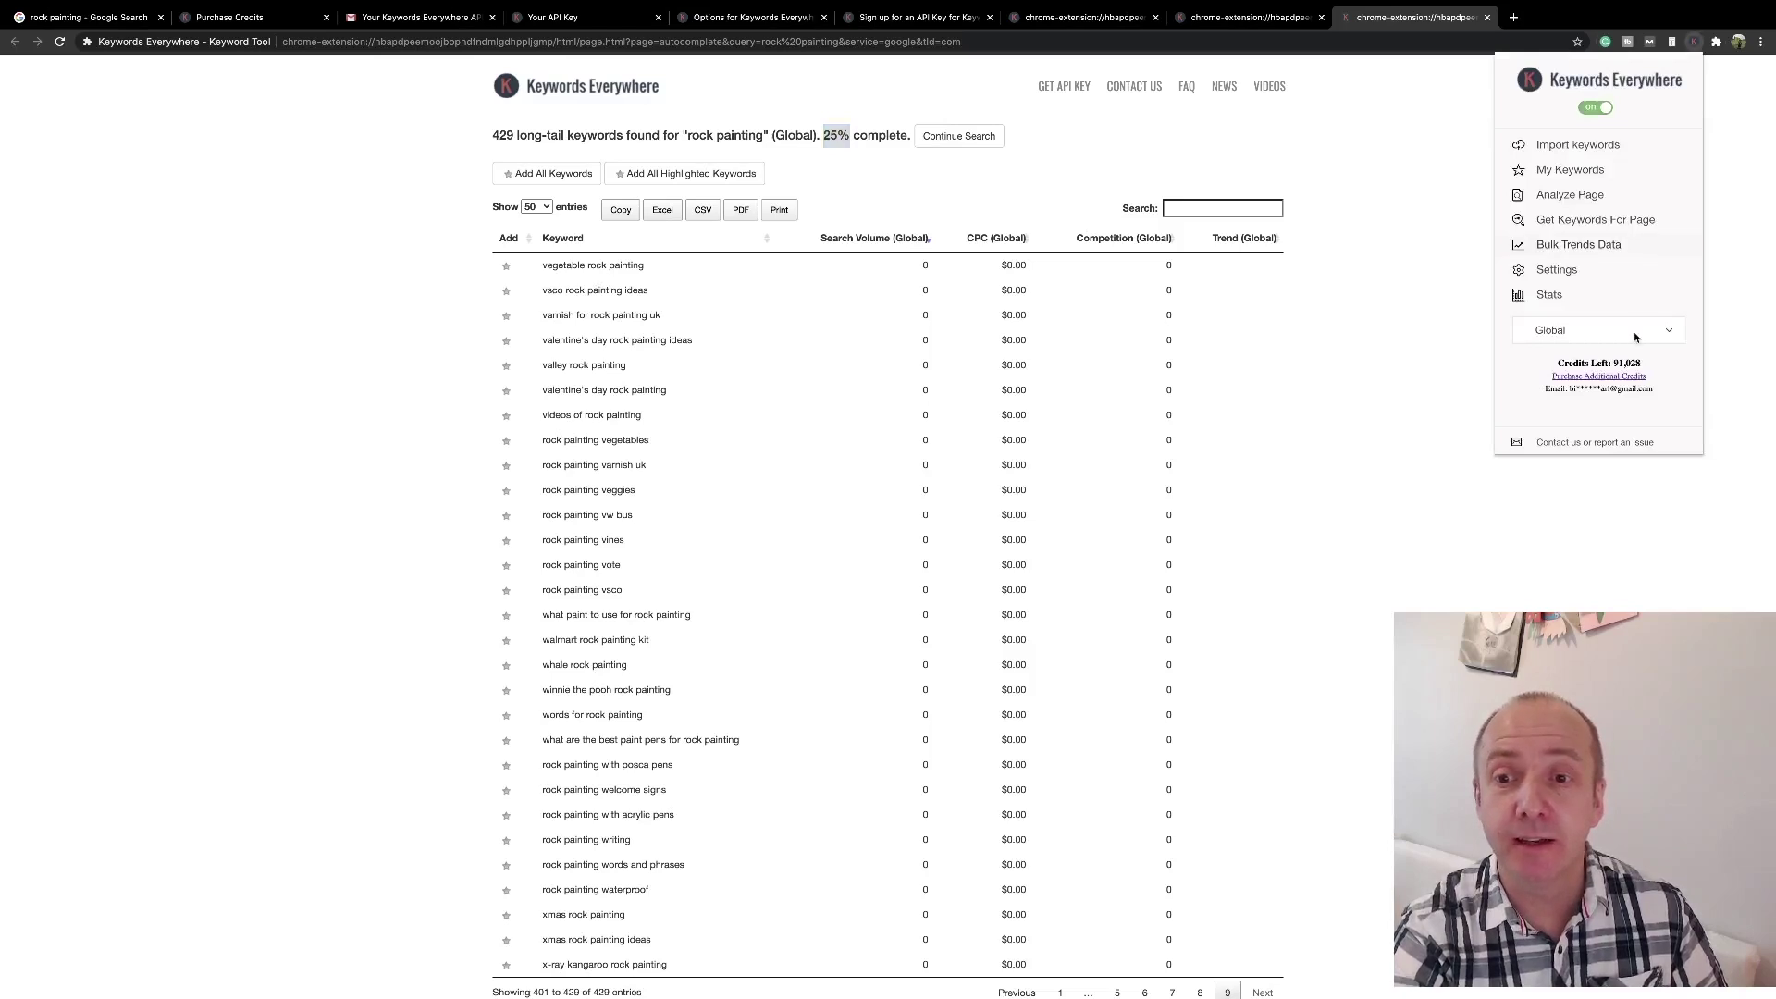
left_click_drag(1646, 358, 1557, 363)
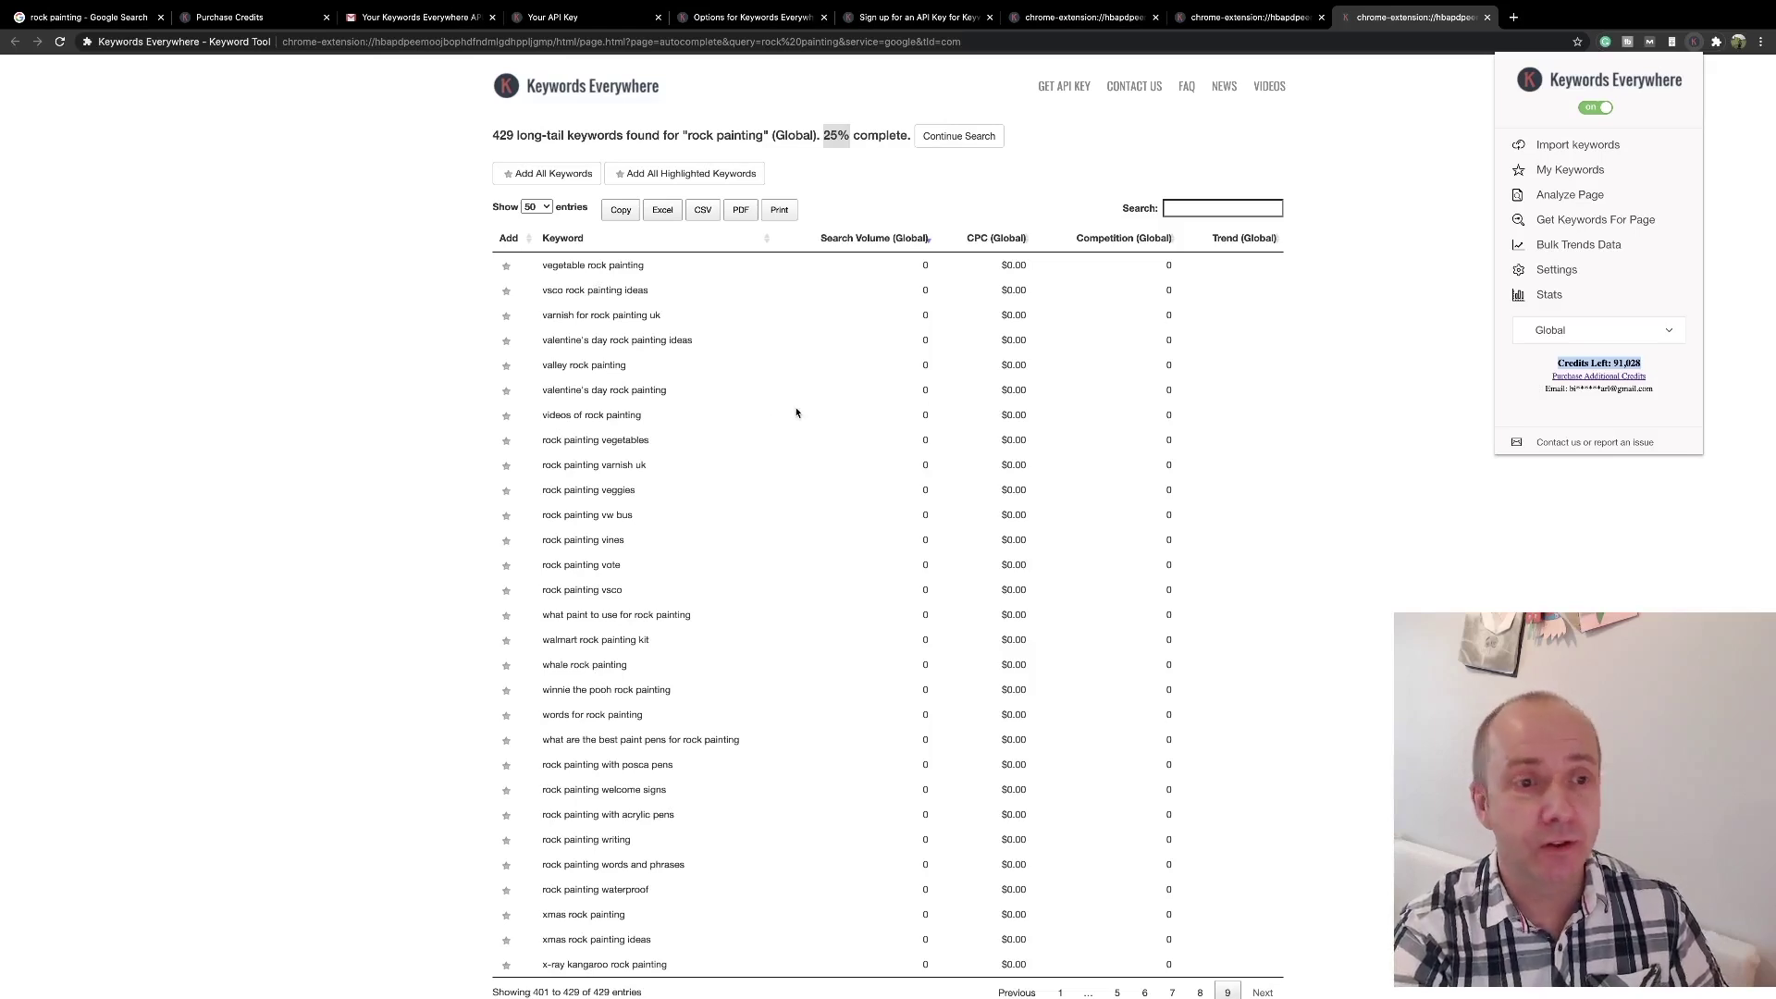
scroll(797, 412, "down", 1)
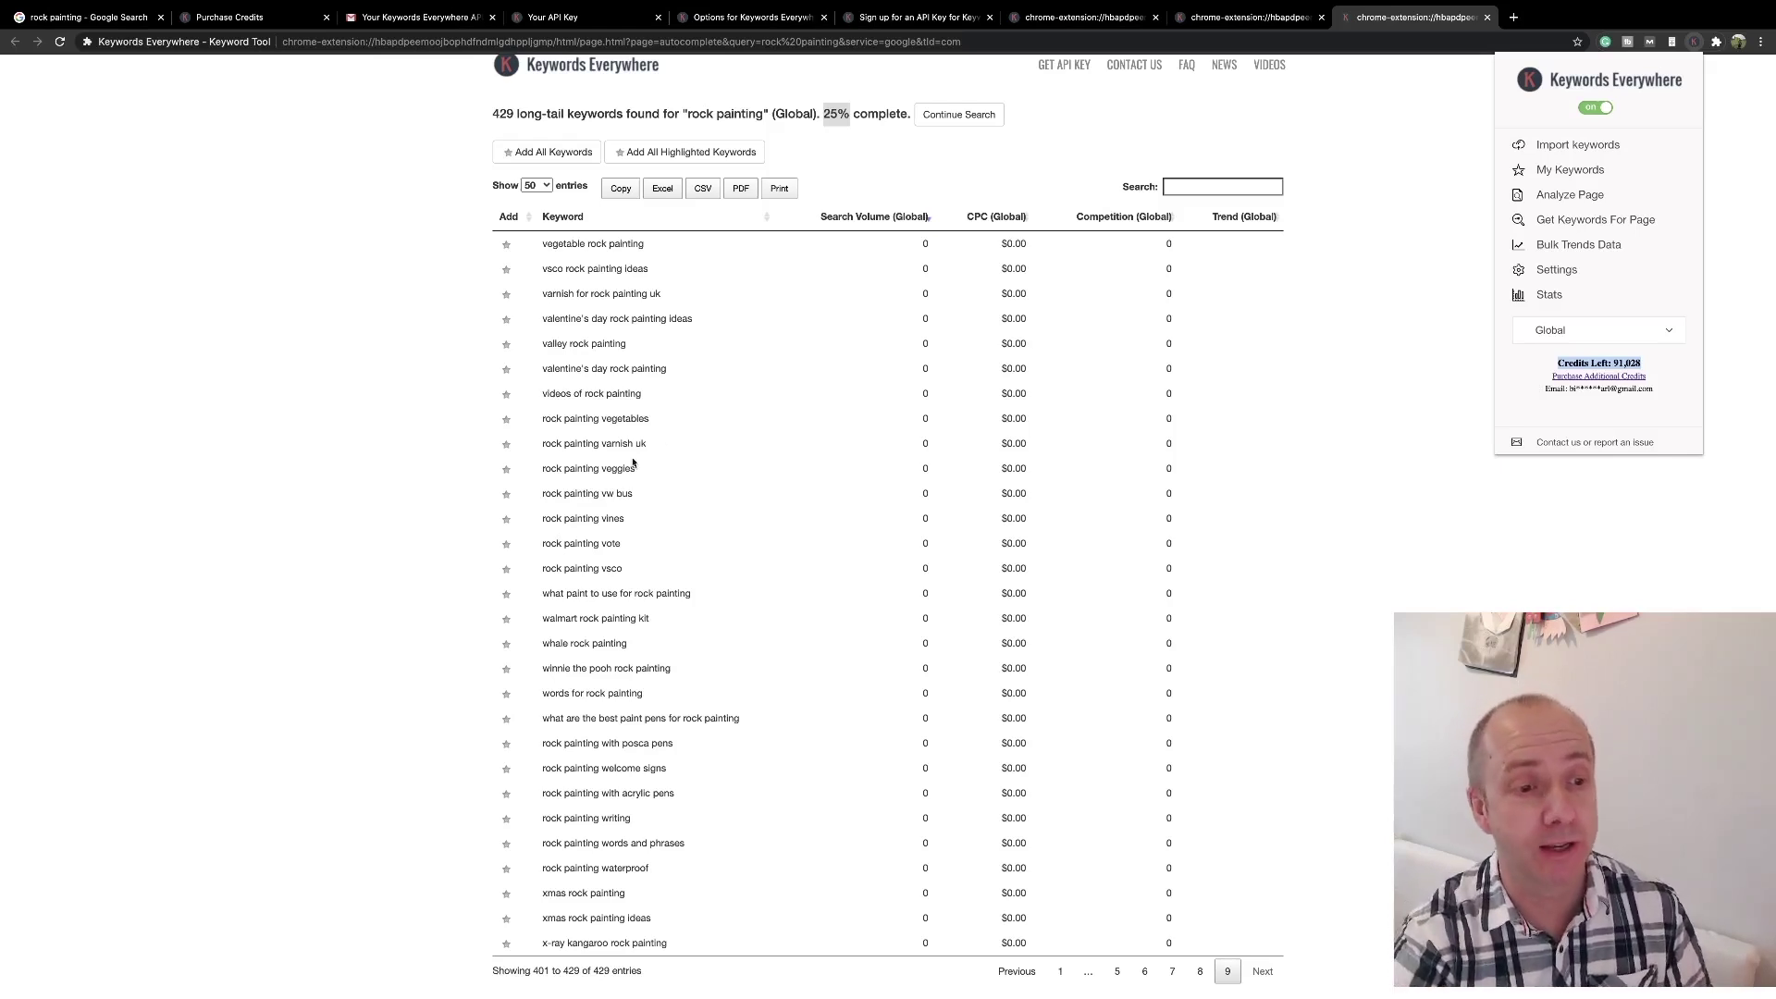
triple_click(542, 498)
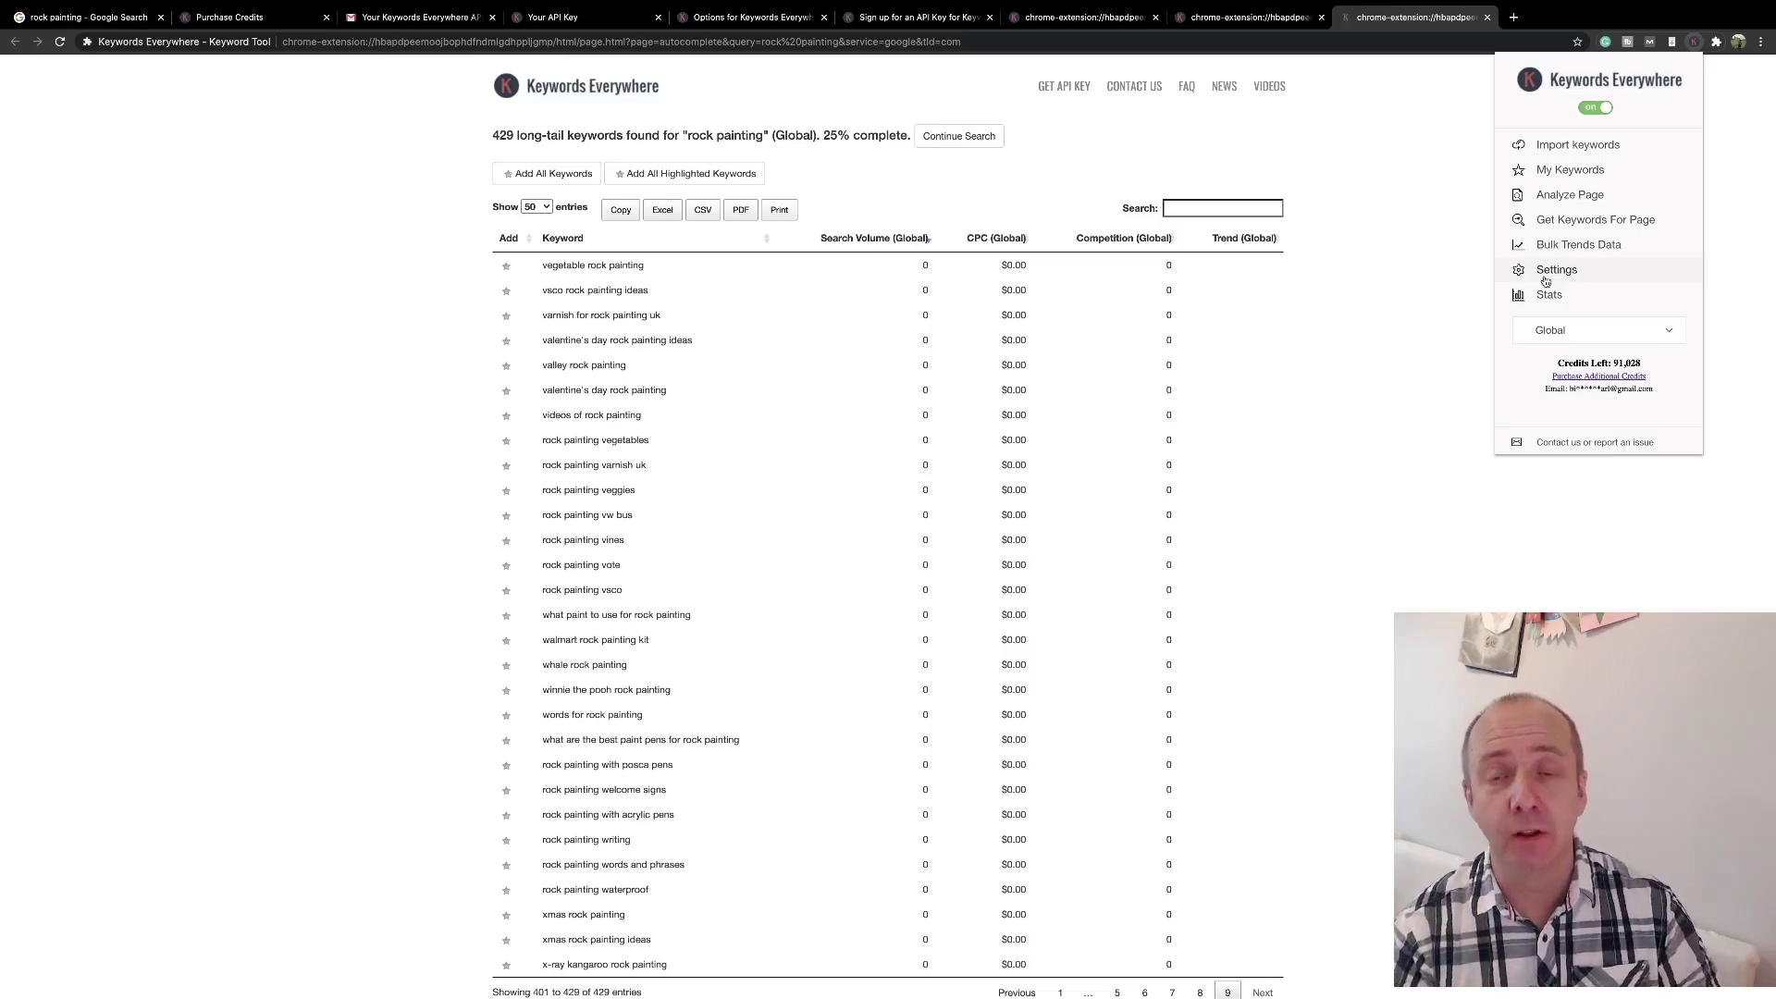
left_click(1547, 274)
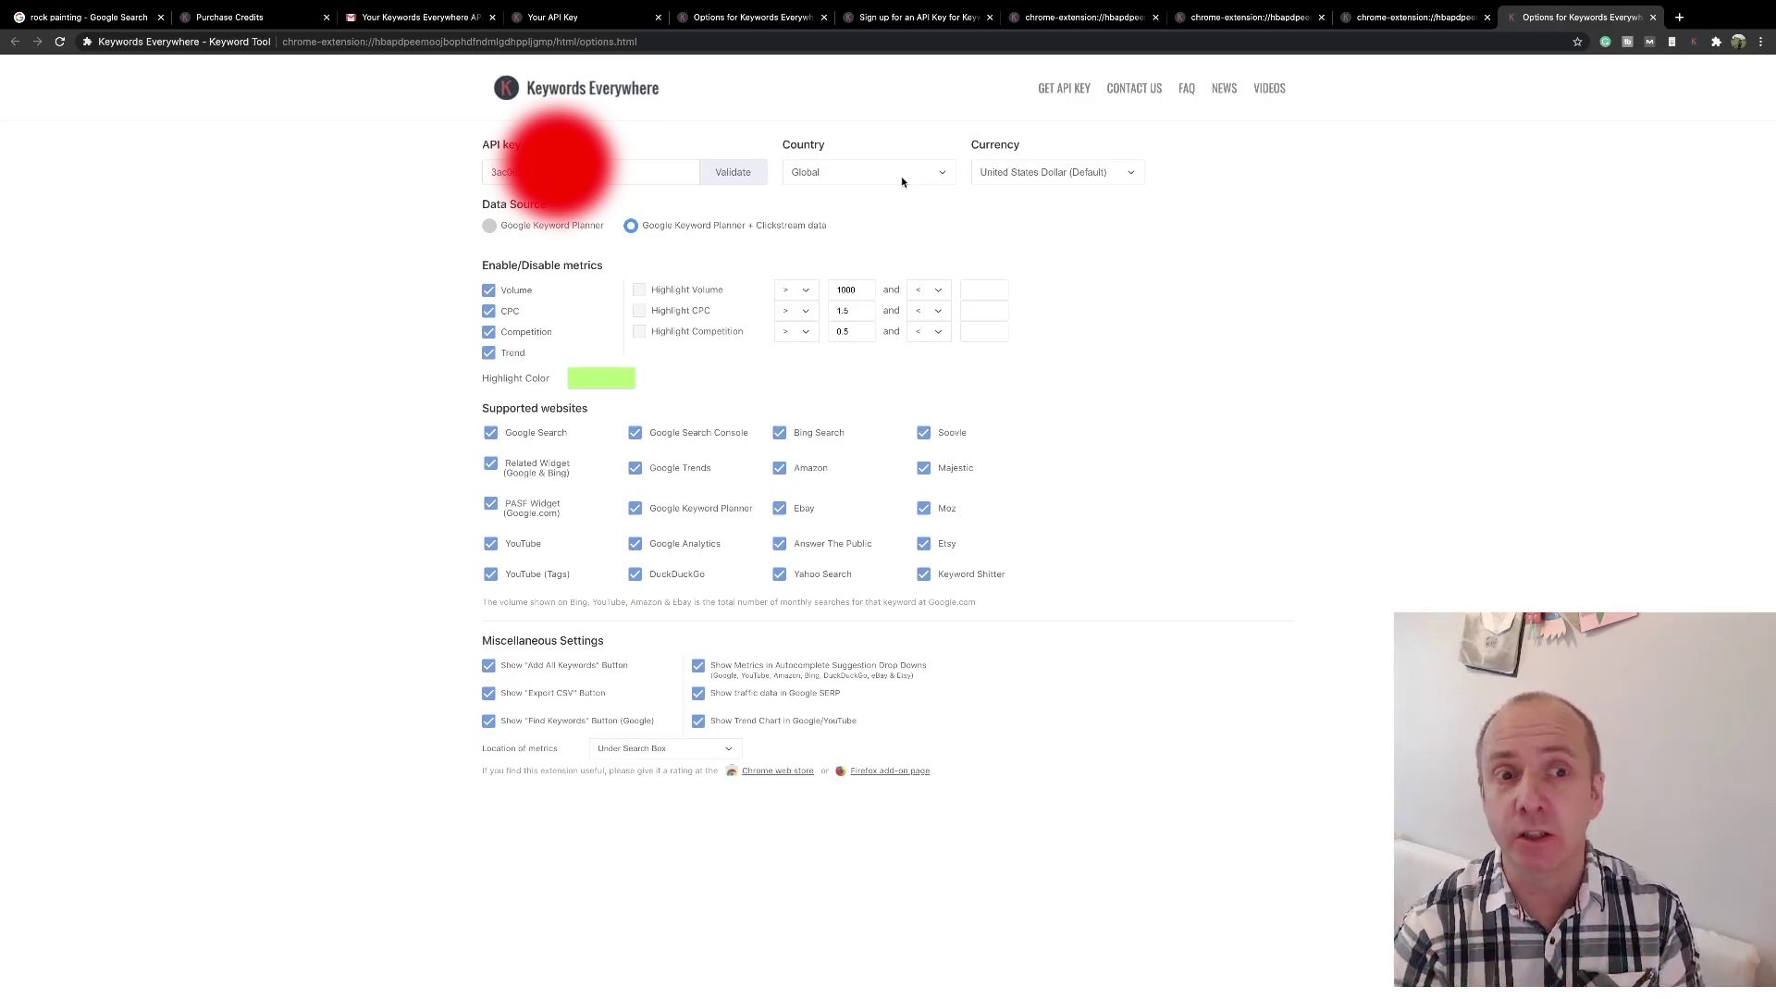
Switch the Keywords Everywhere Country setting from Global to United States.
left_click(861, 174)
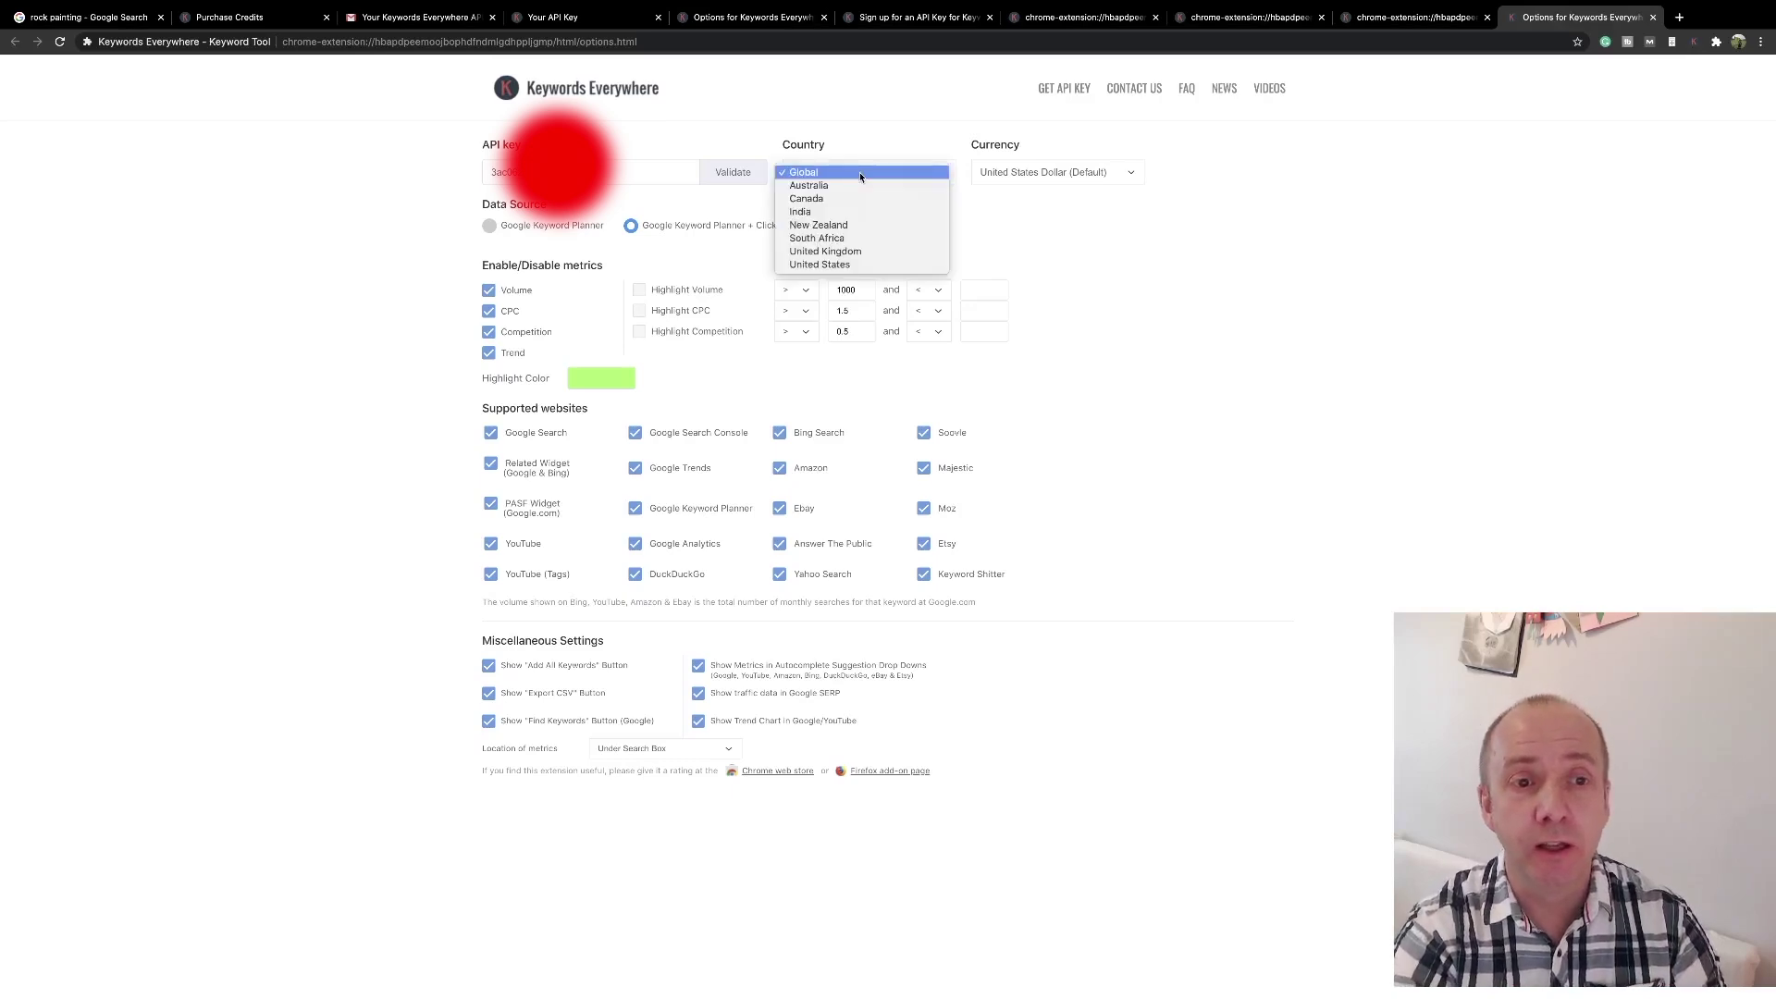
left_click(860, 174)
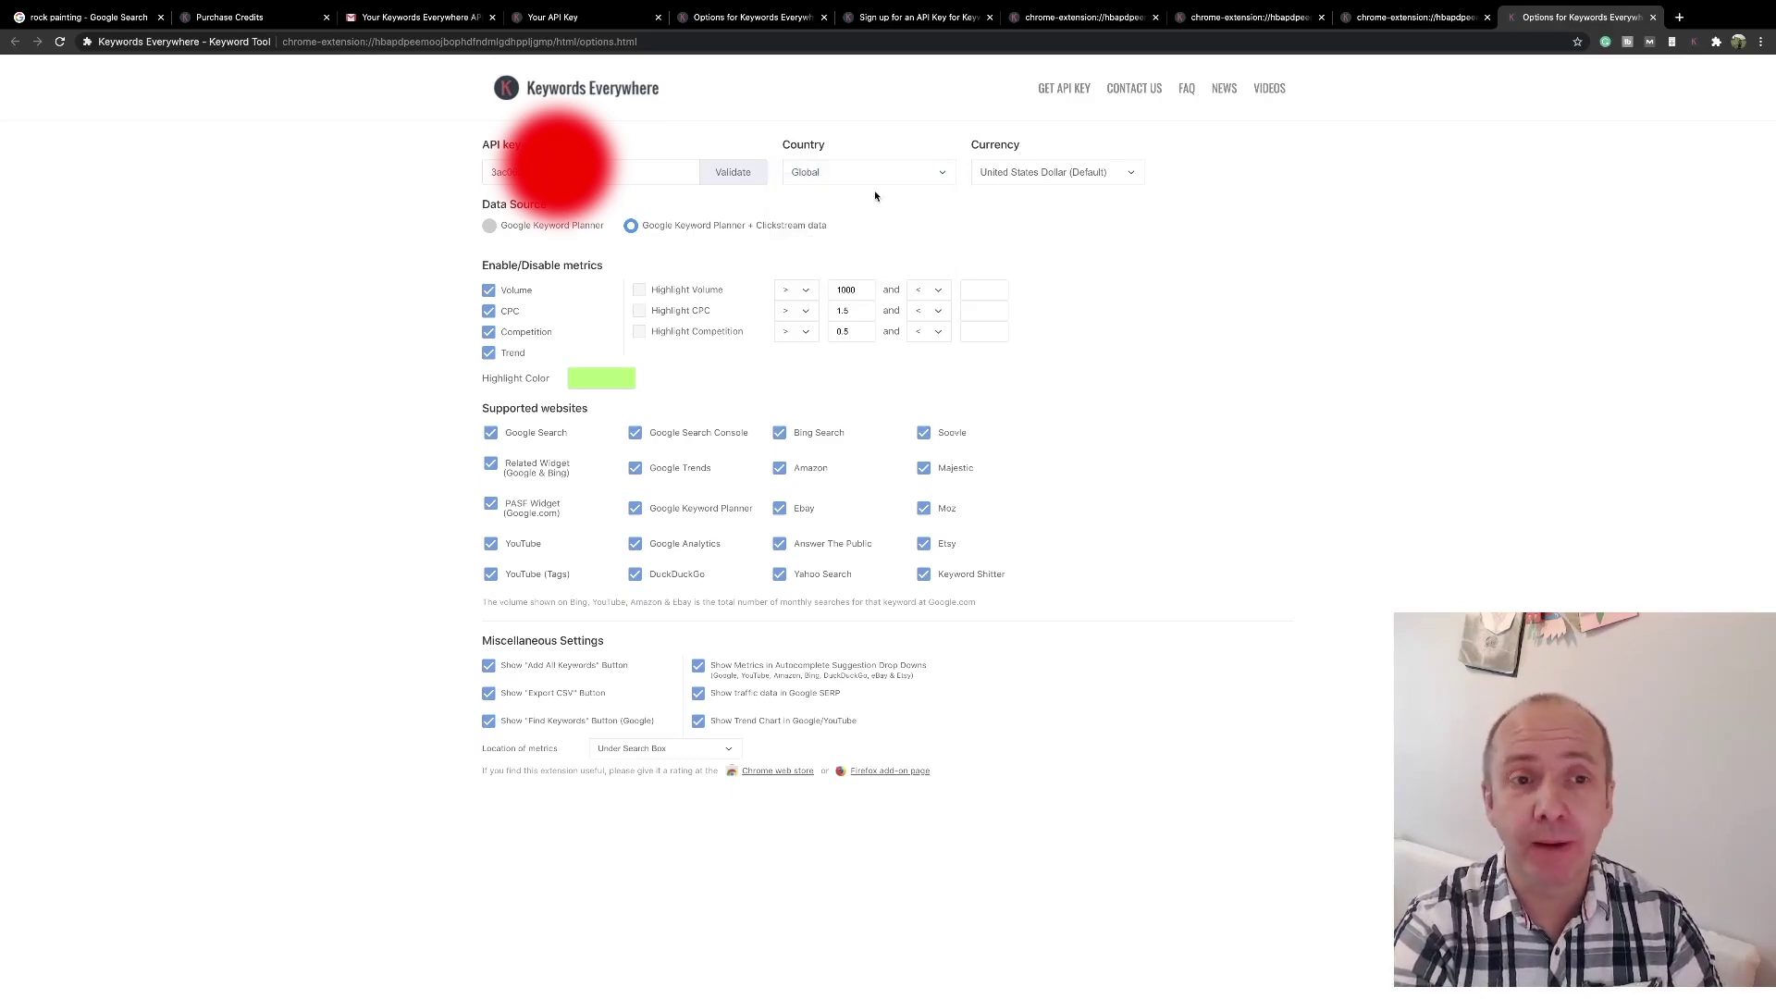
left_click(882, 181)
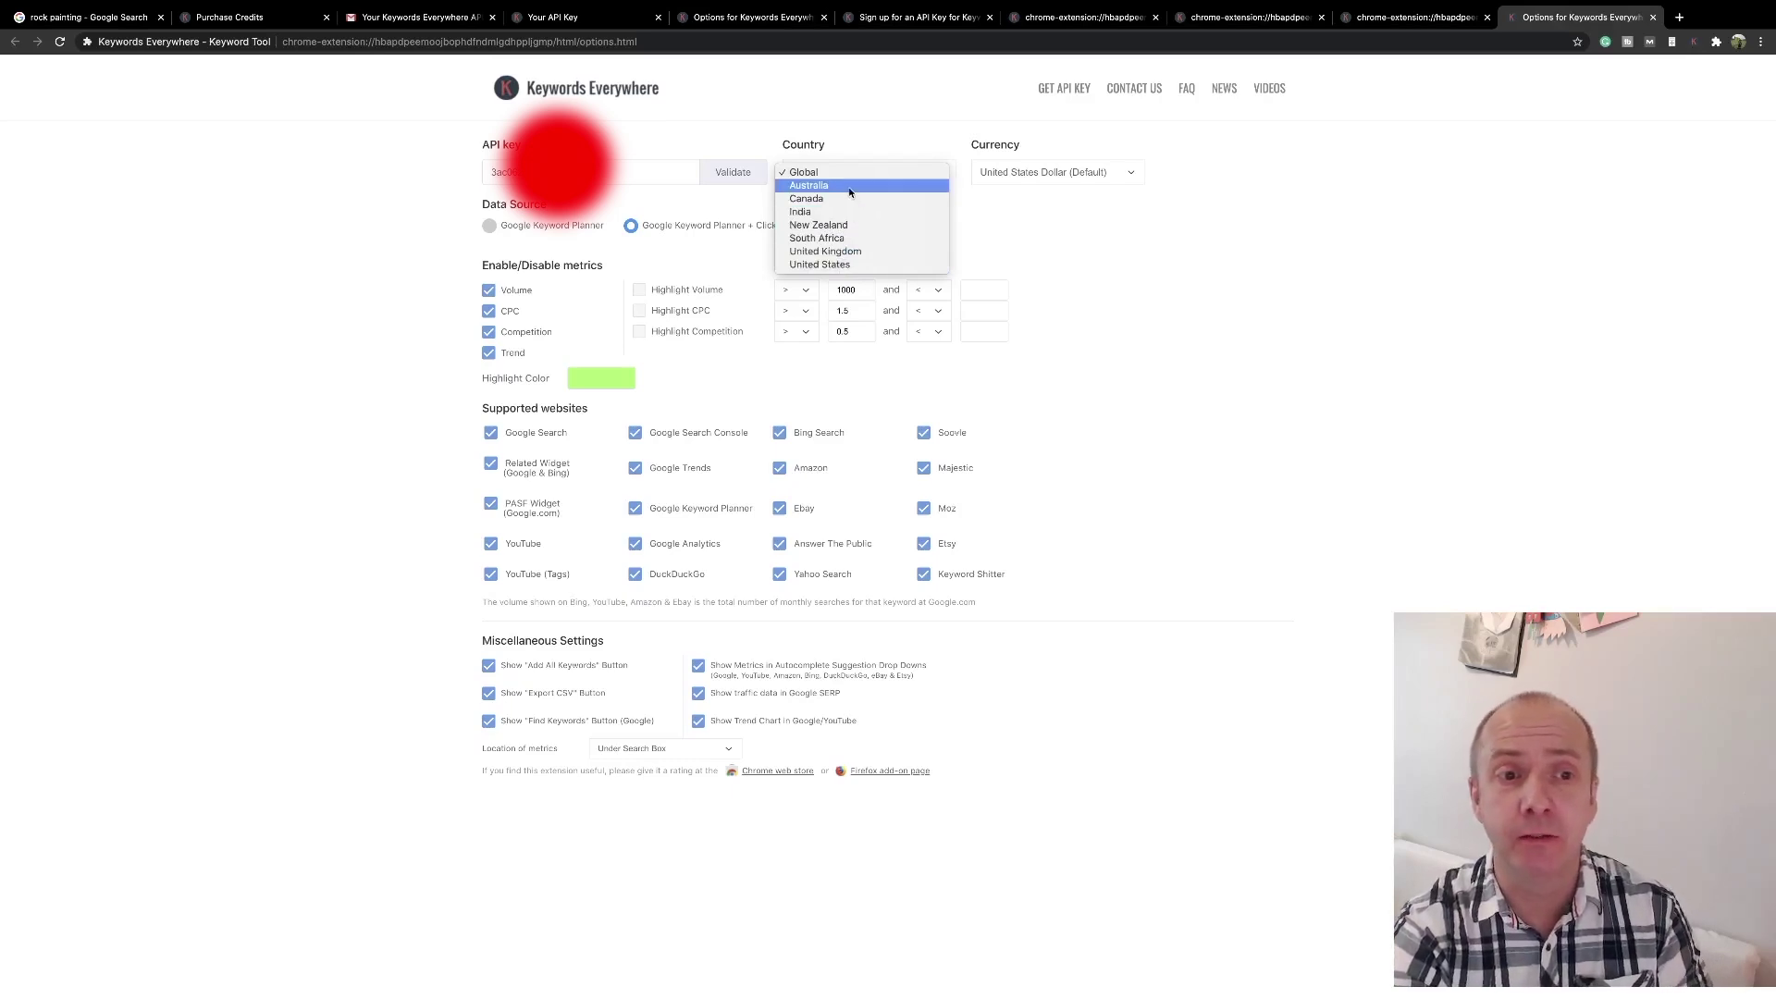
left_click(823, 264)
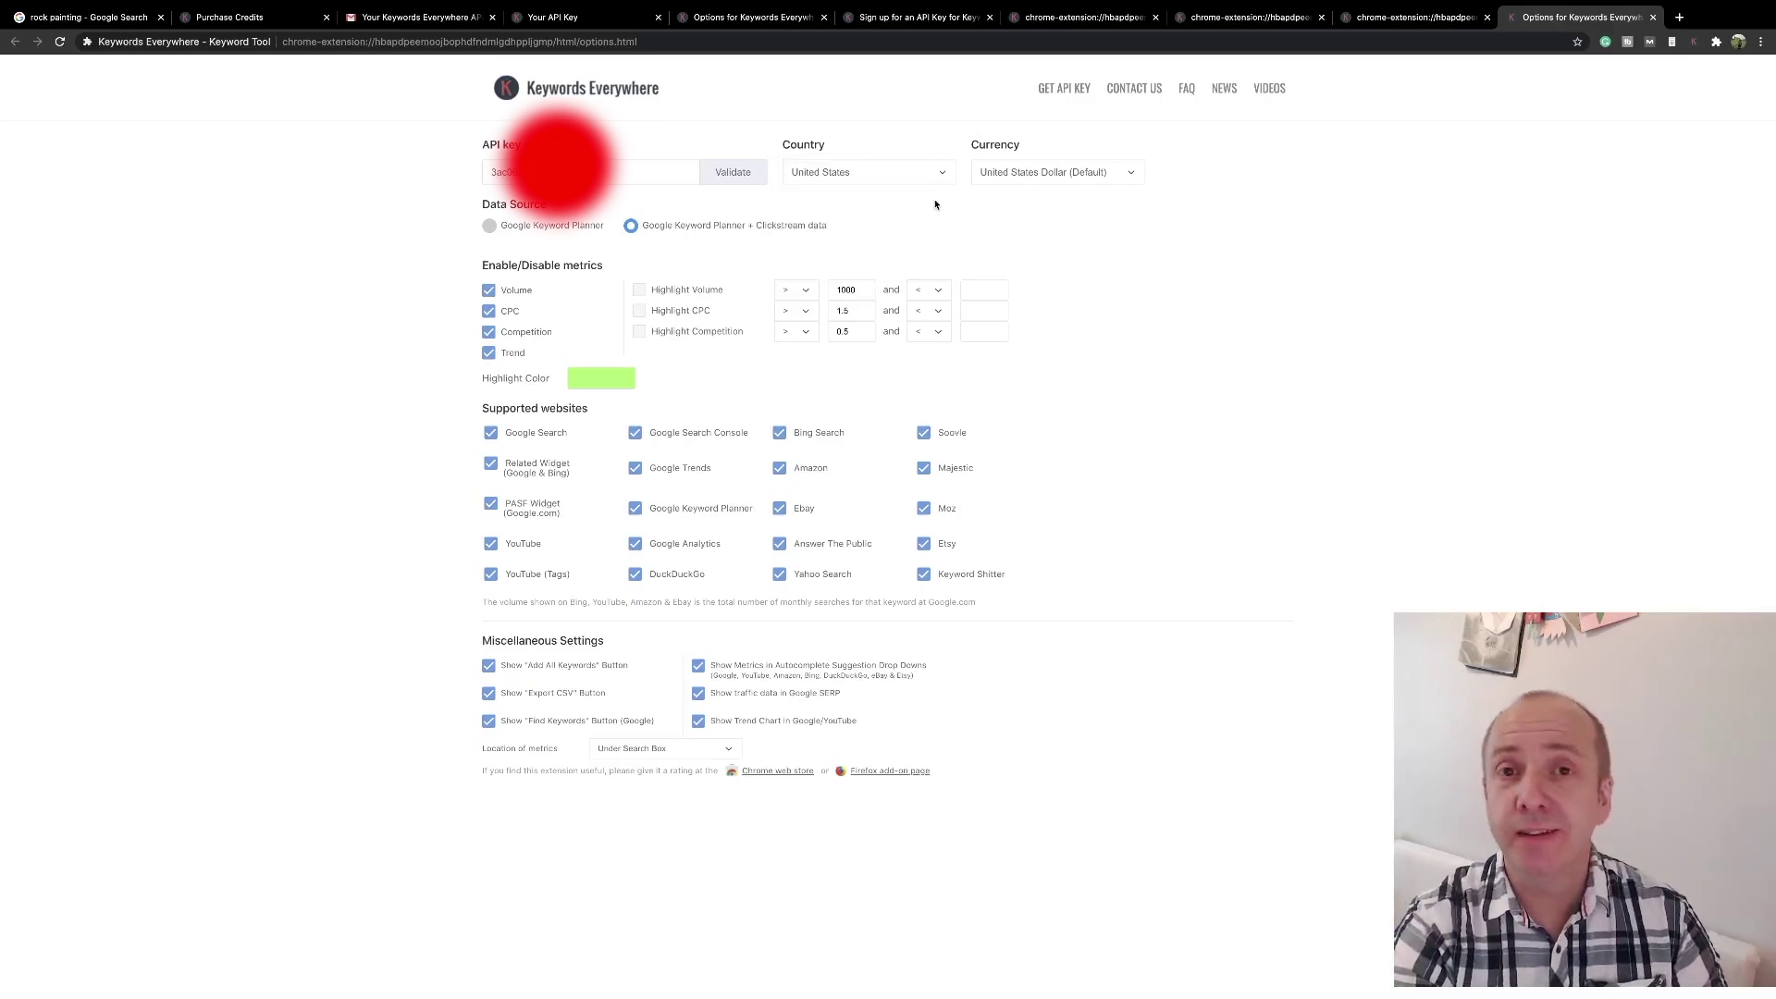
Uncheck the CPC and Competition metrics, keeping only Volume and Trend.
left_click(488, 312)
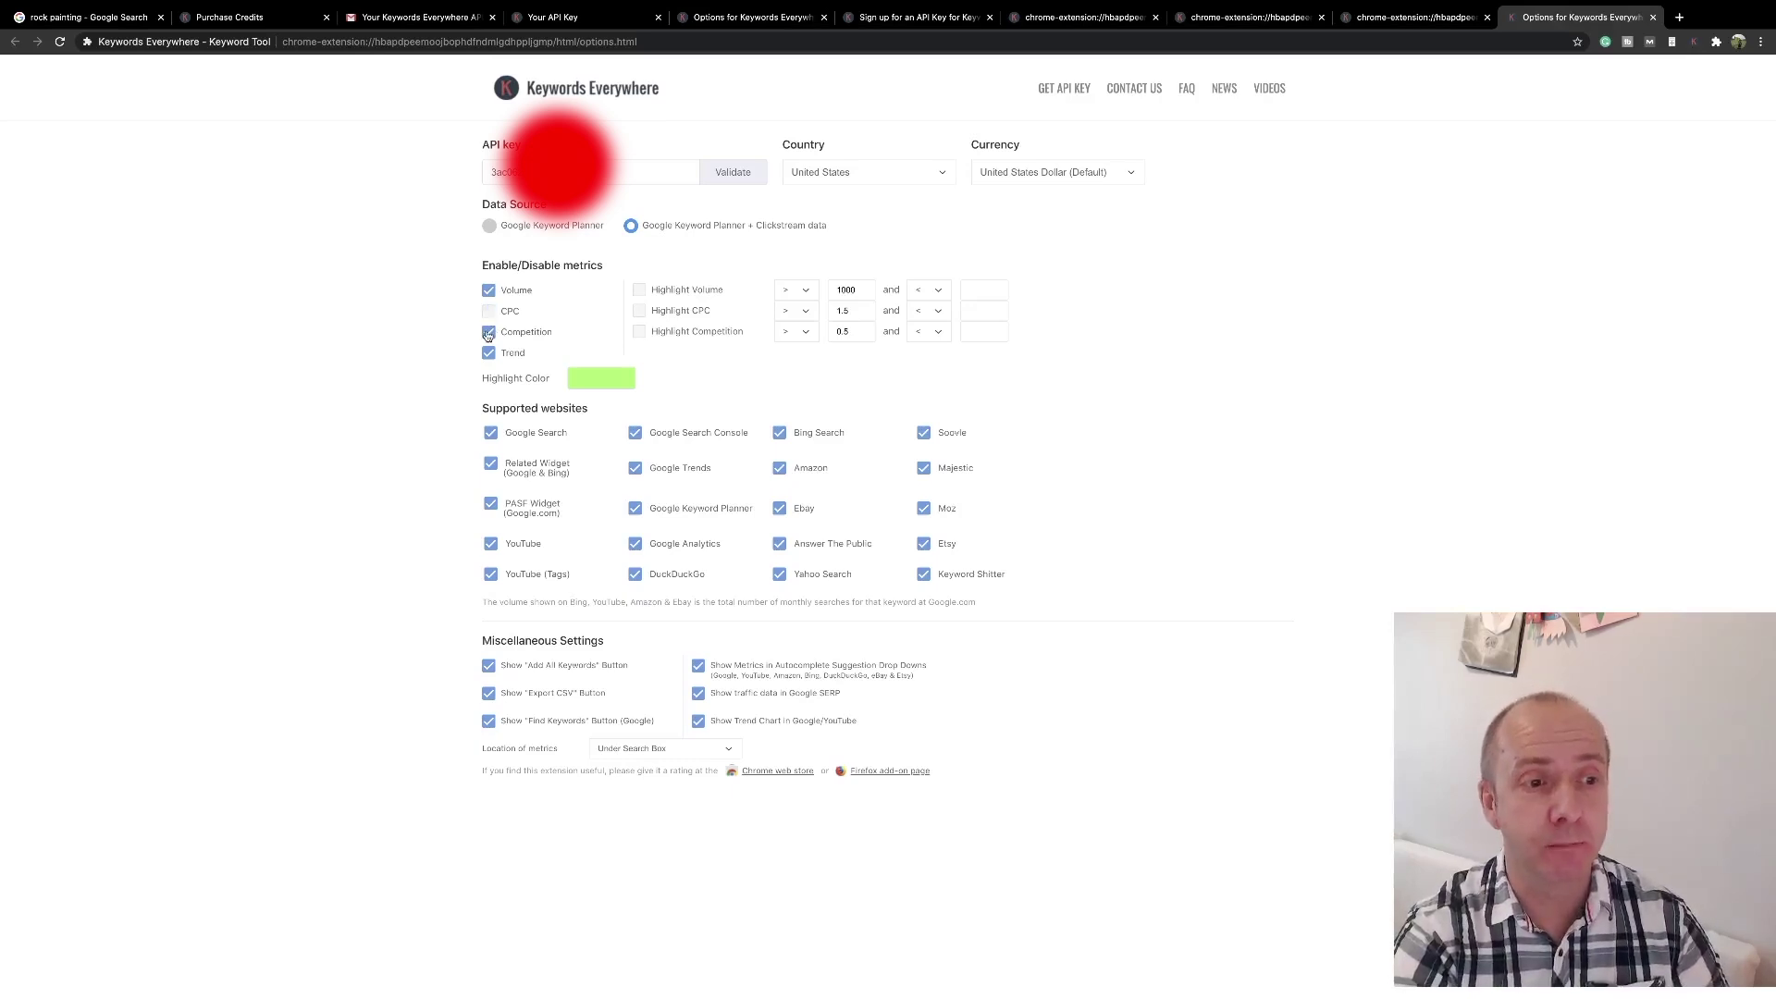
left_click(488, 331)
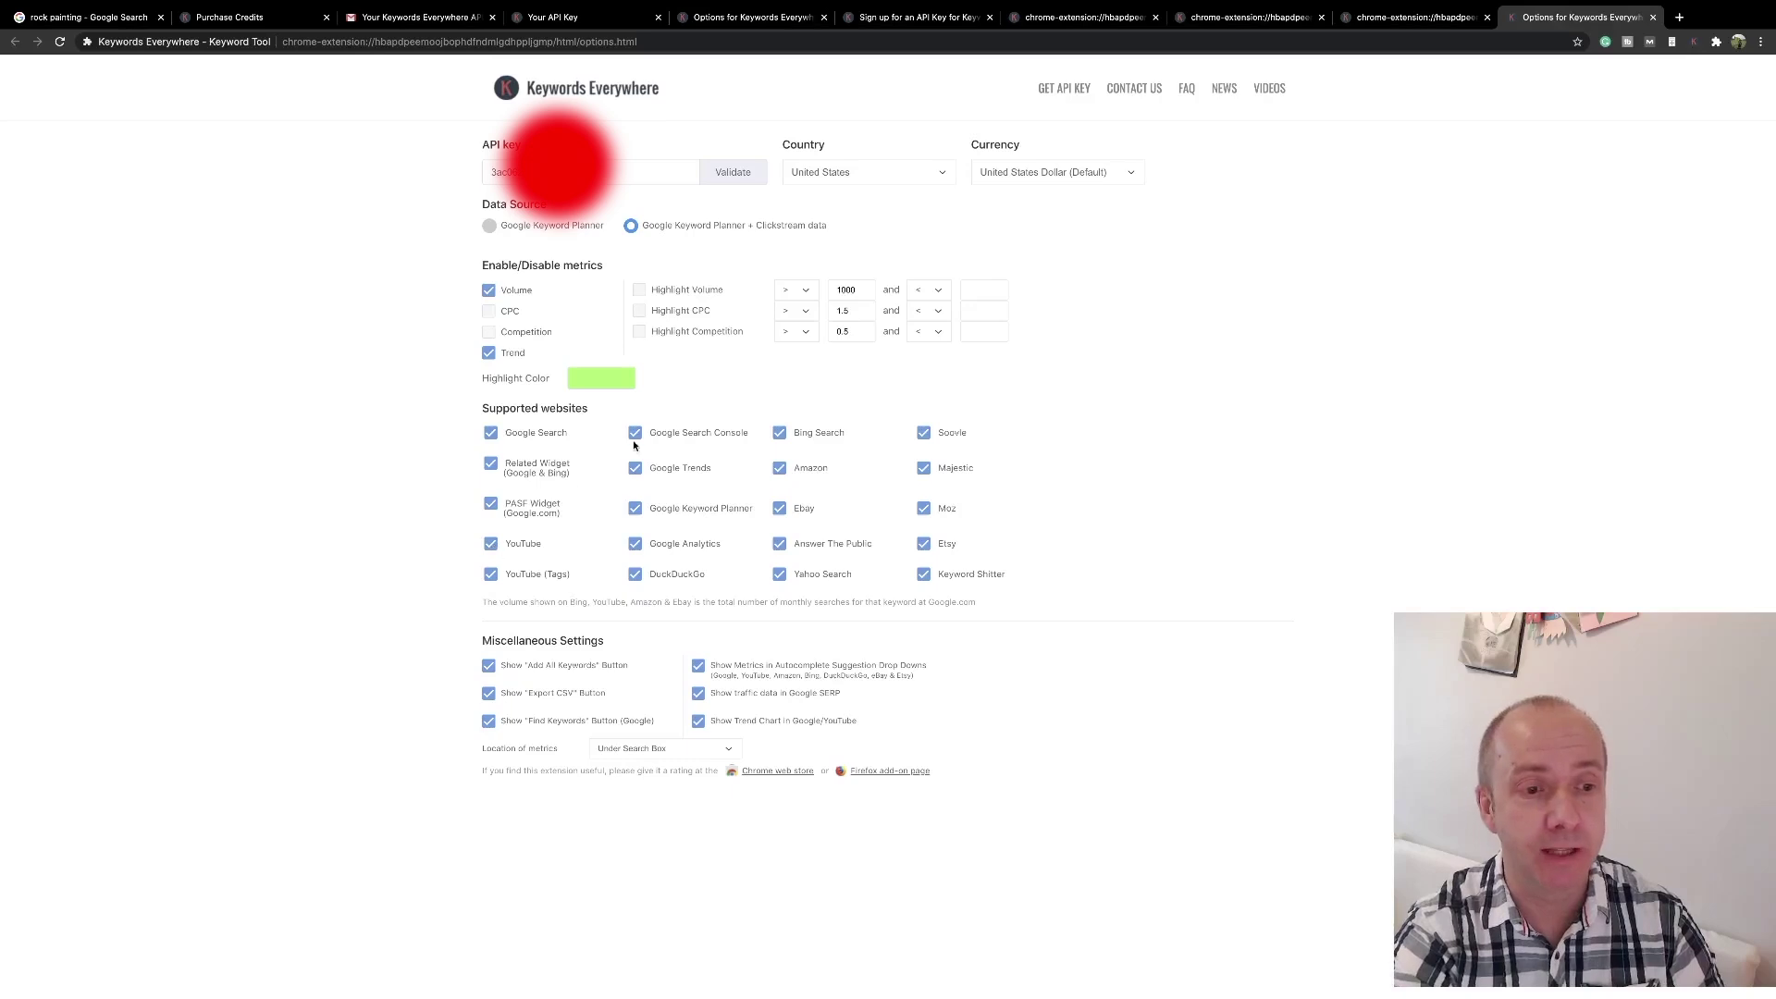
Untick Soovle, Amazon, Majestic, Ebay, Etsy, Google Analytics, YouTube, YouTube Tags, PASF and Related widgets.
left_click(924, 433)
left_click(779, 469)
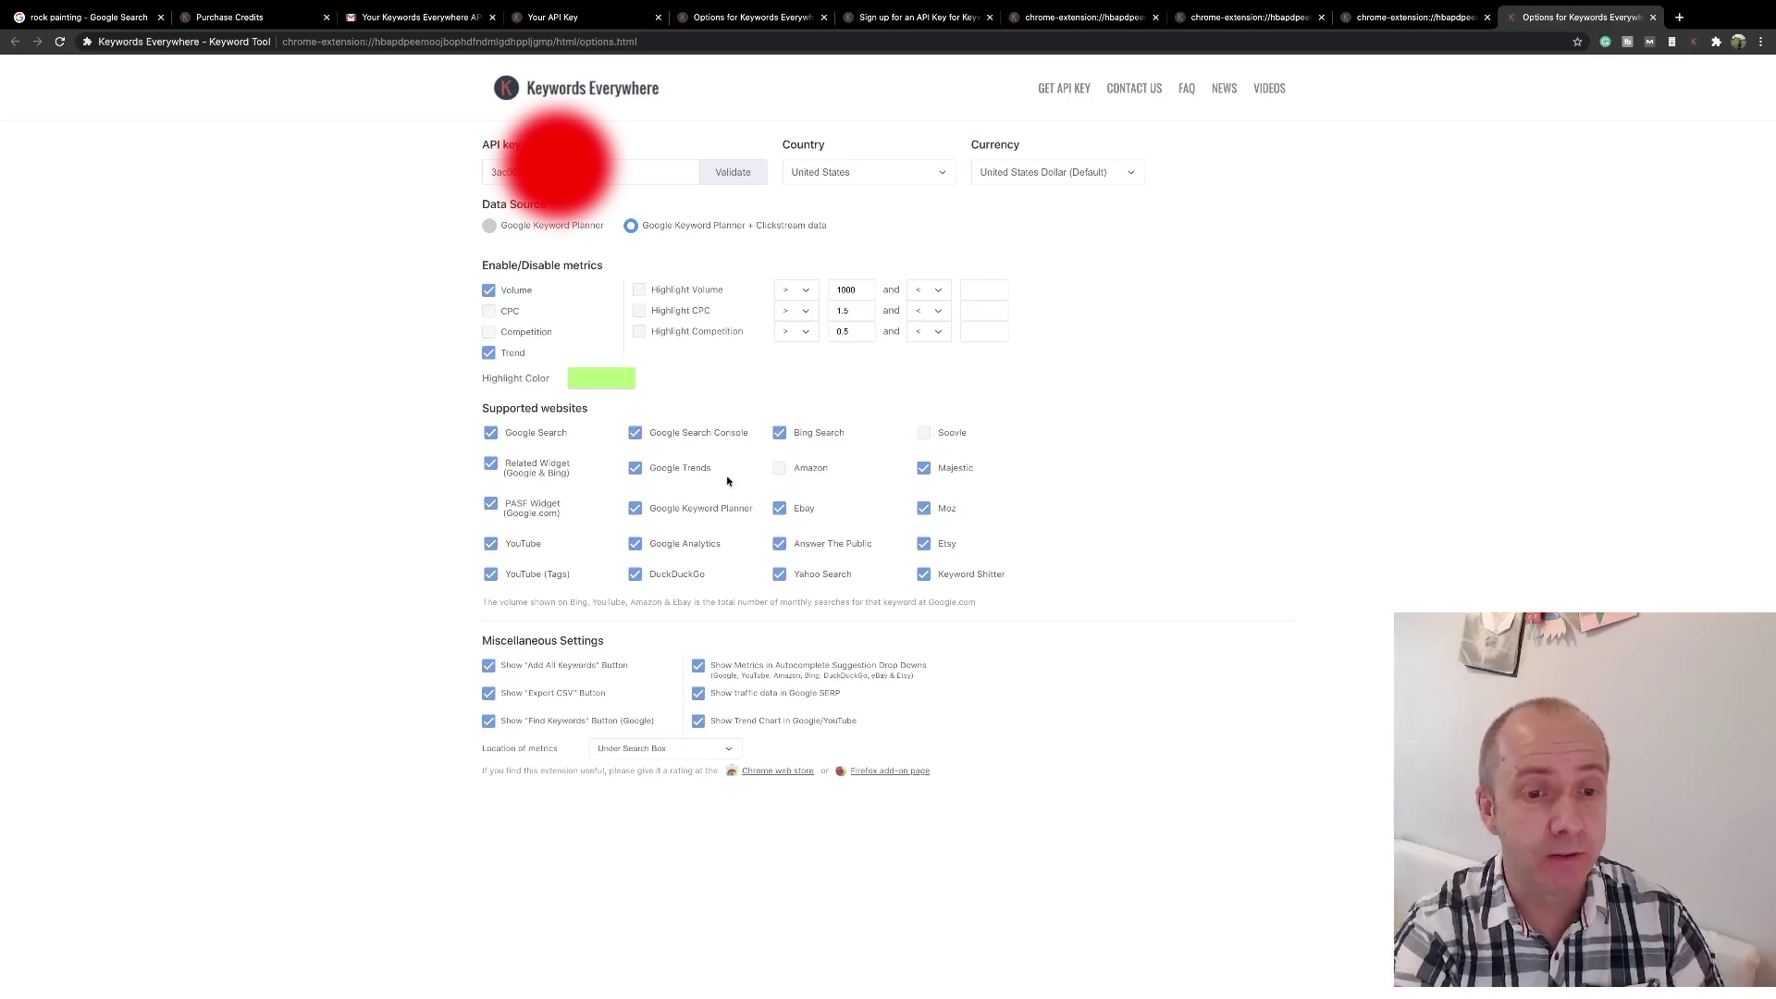
left_click(928, 470)
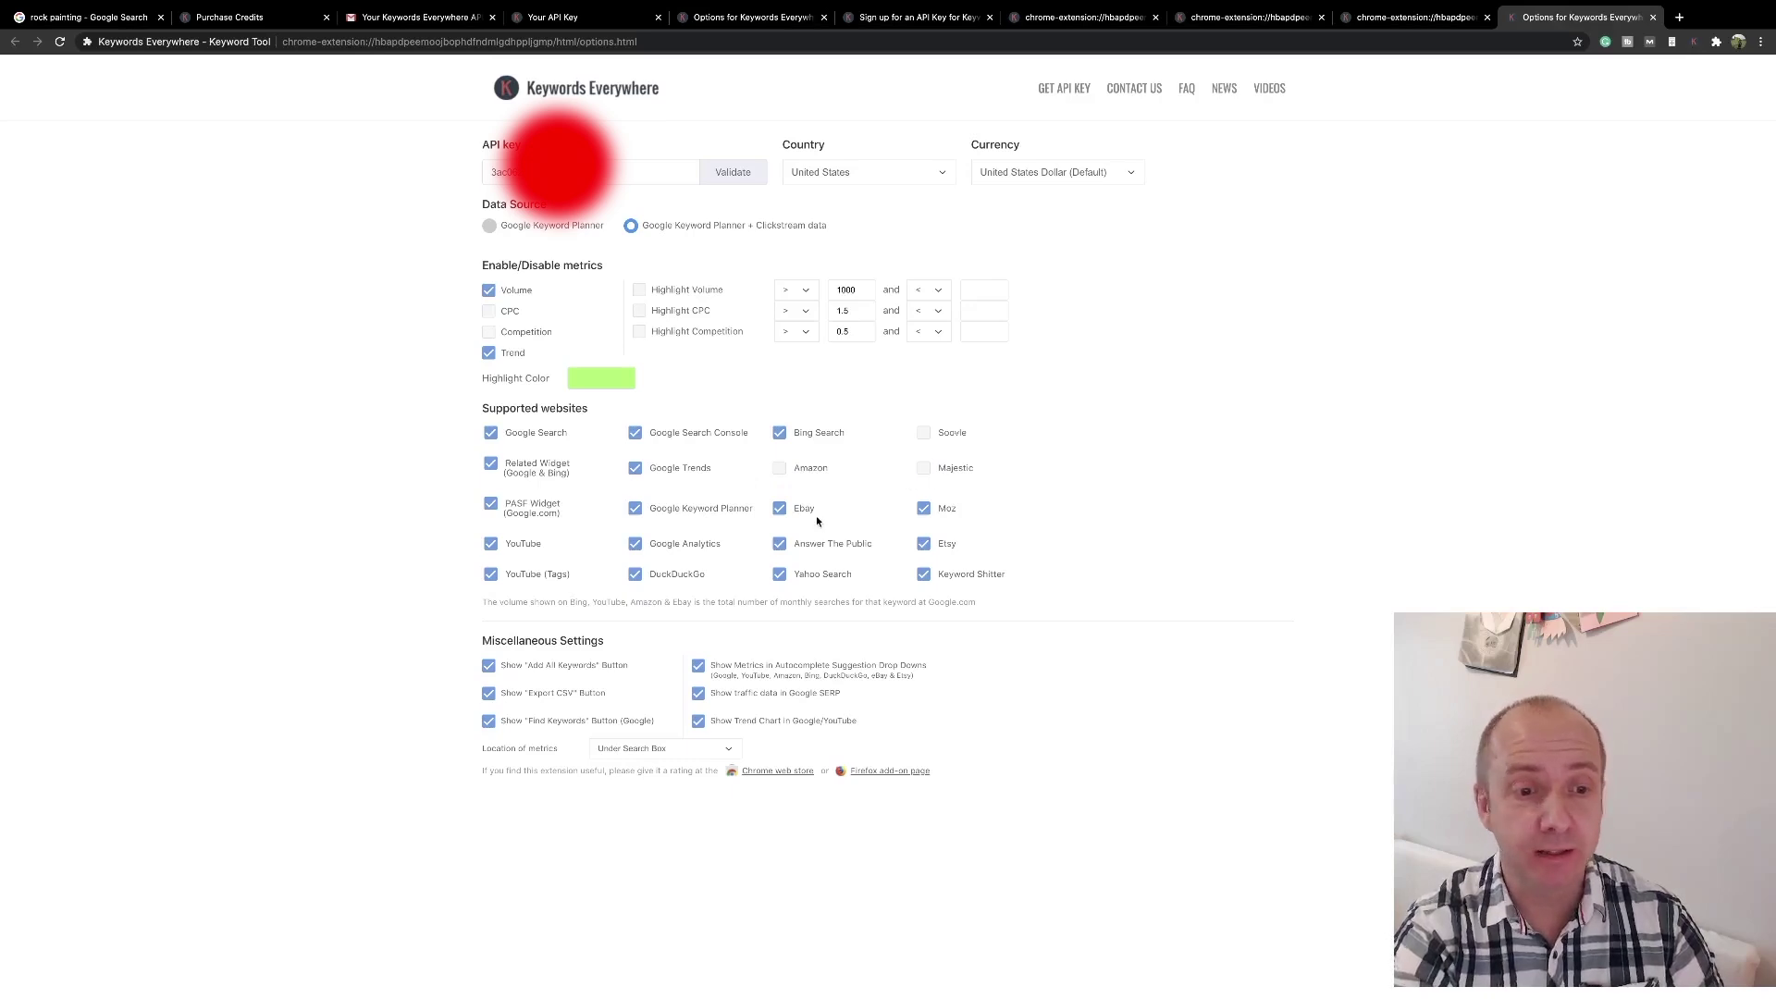
left_click(779, 509)
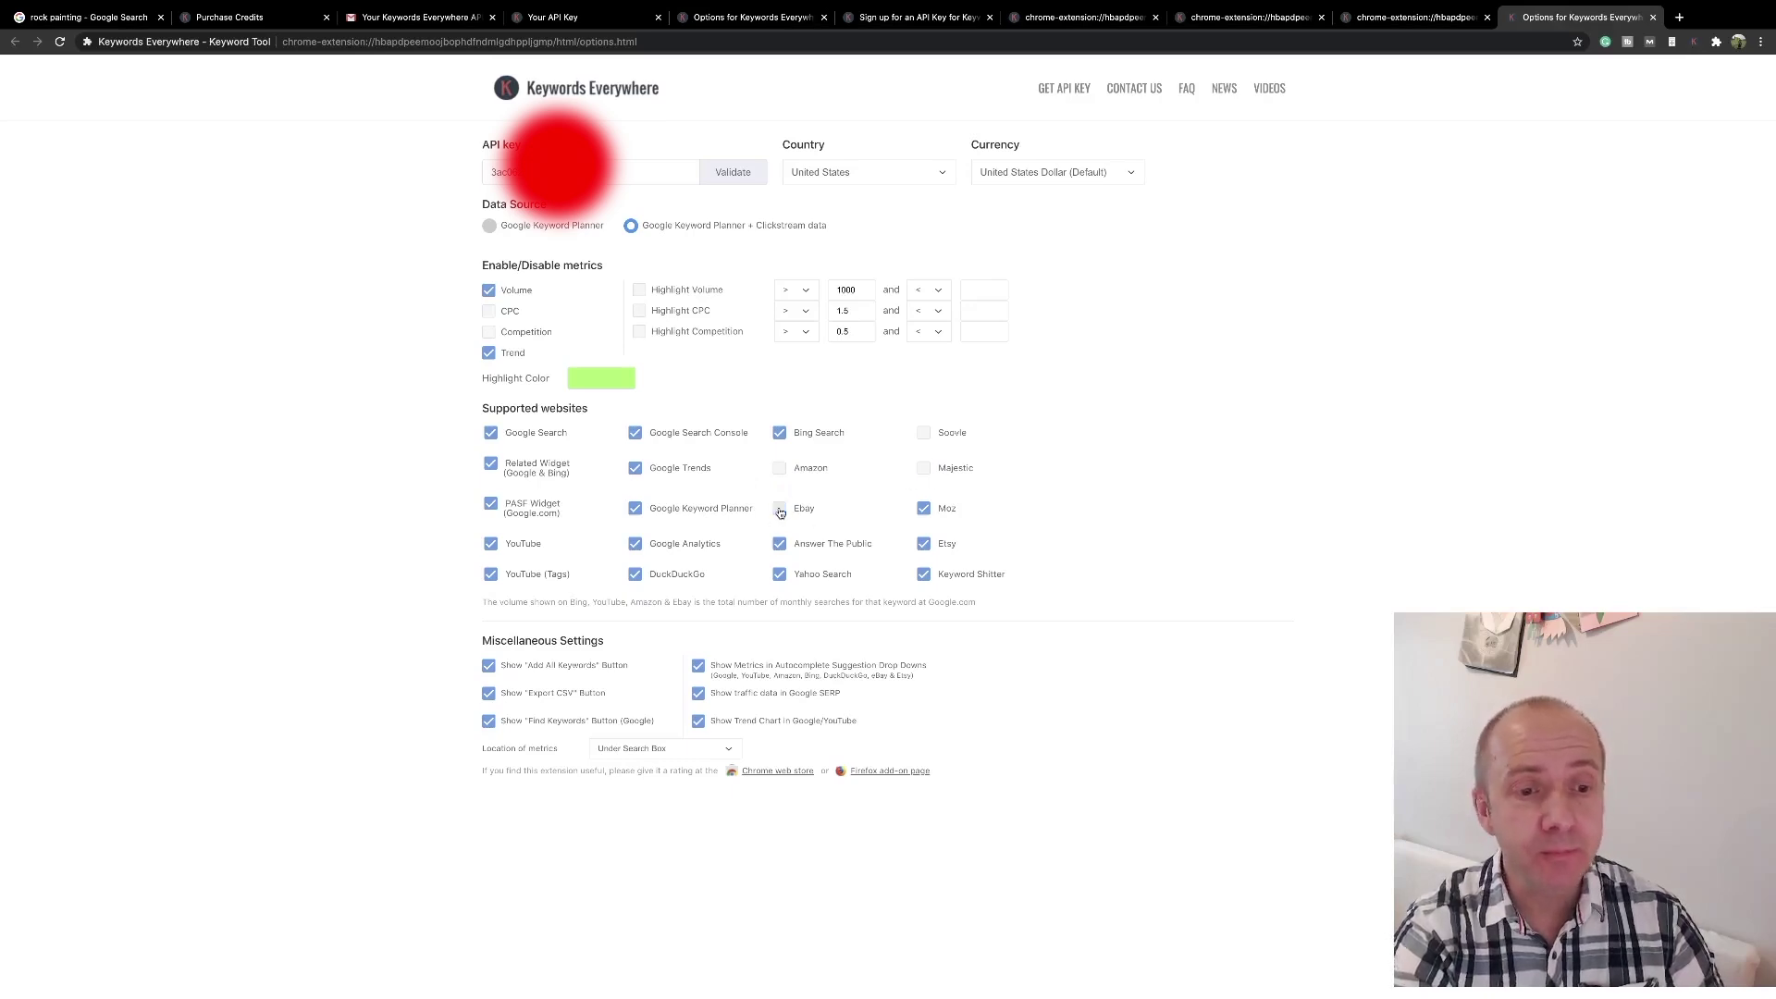
left_click(924, 546)
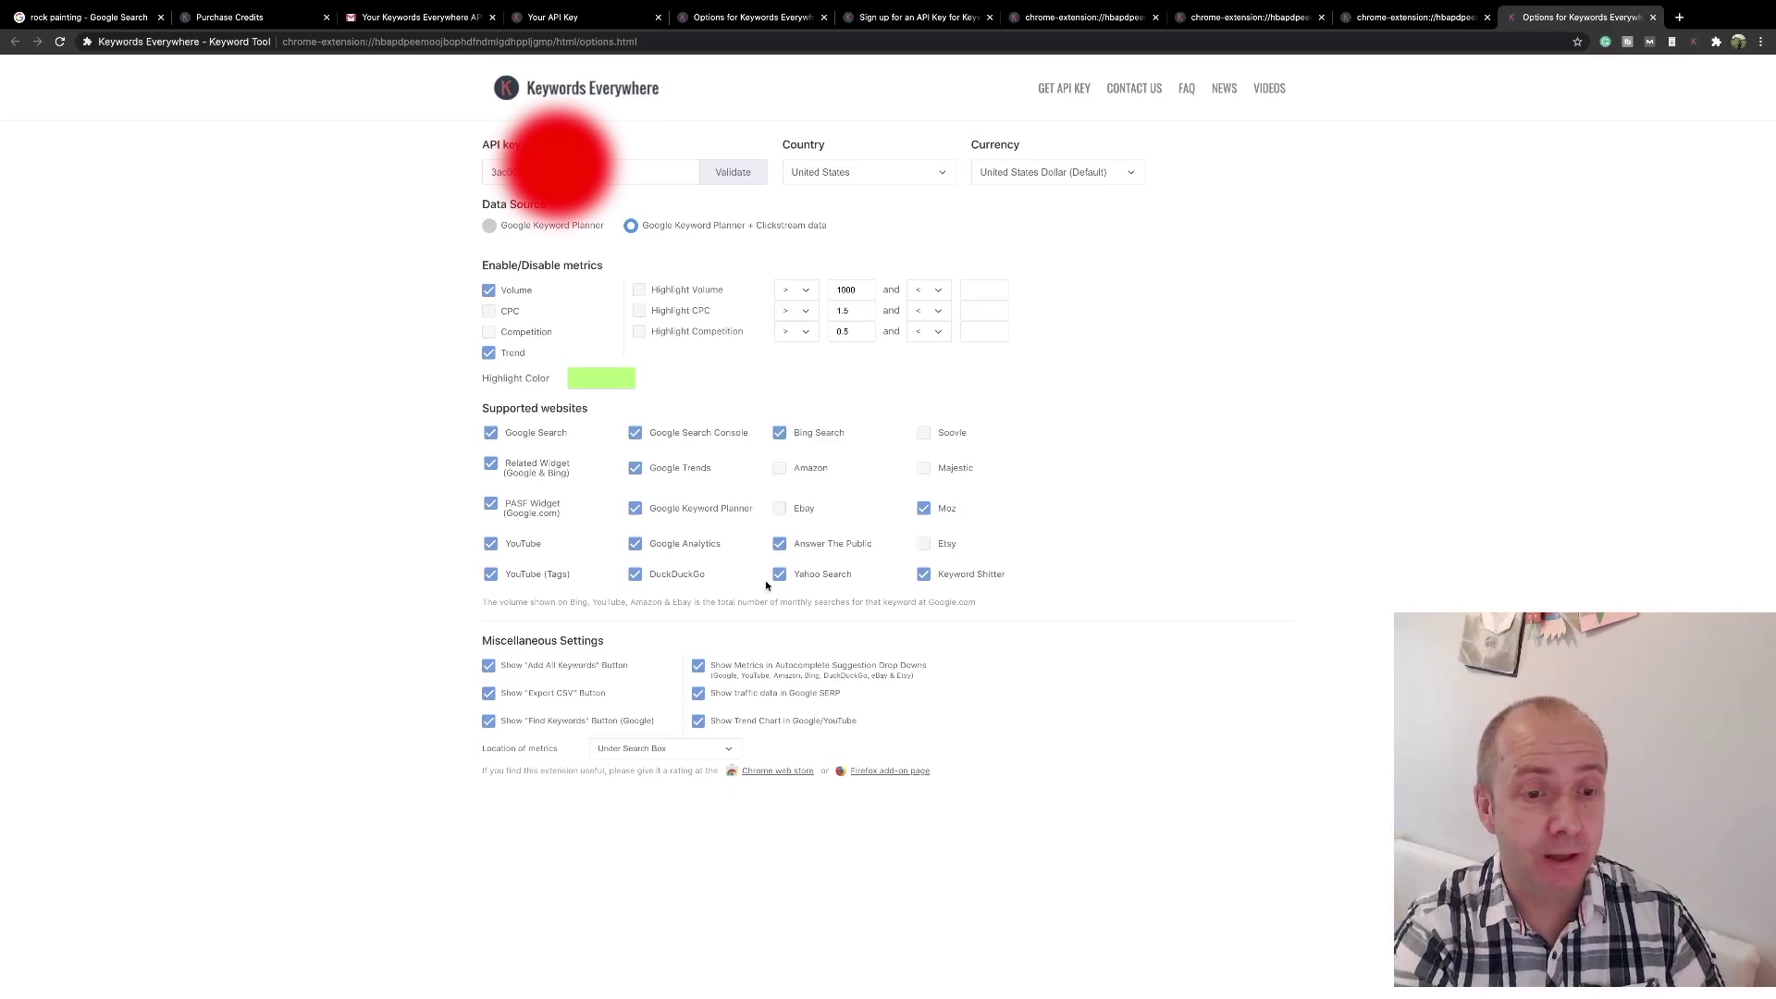
left_click(636, 545)
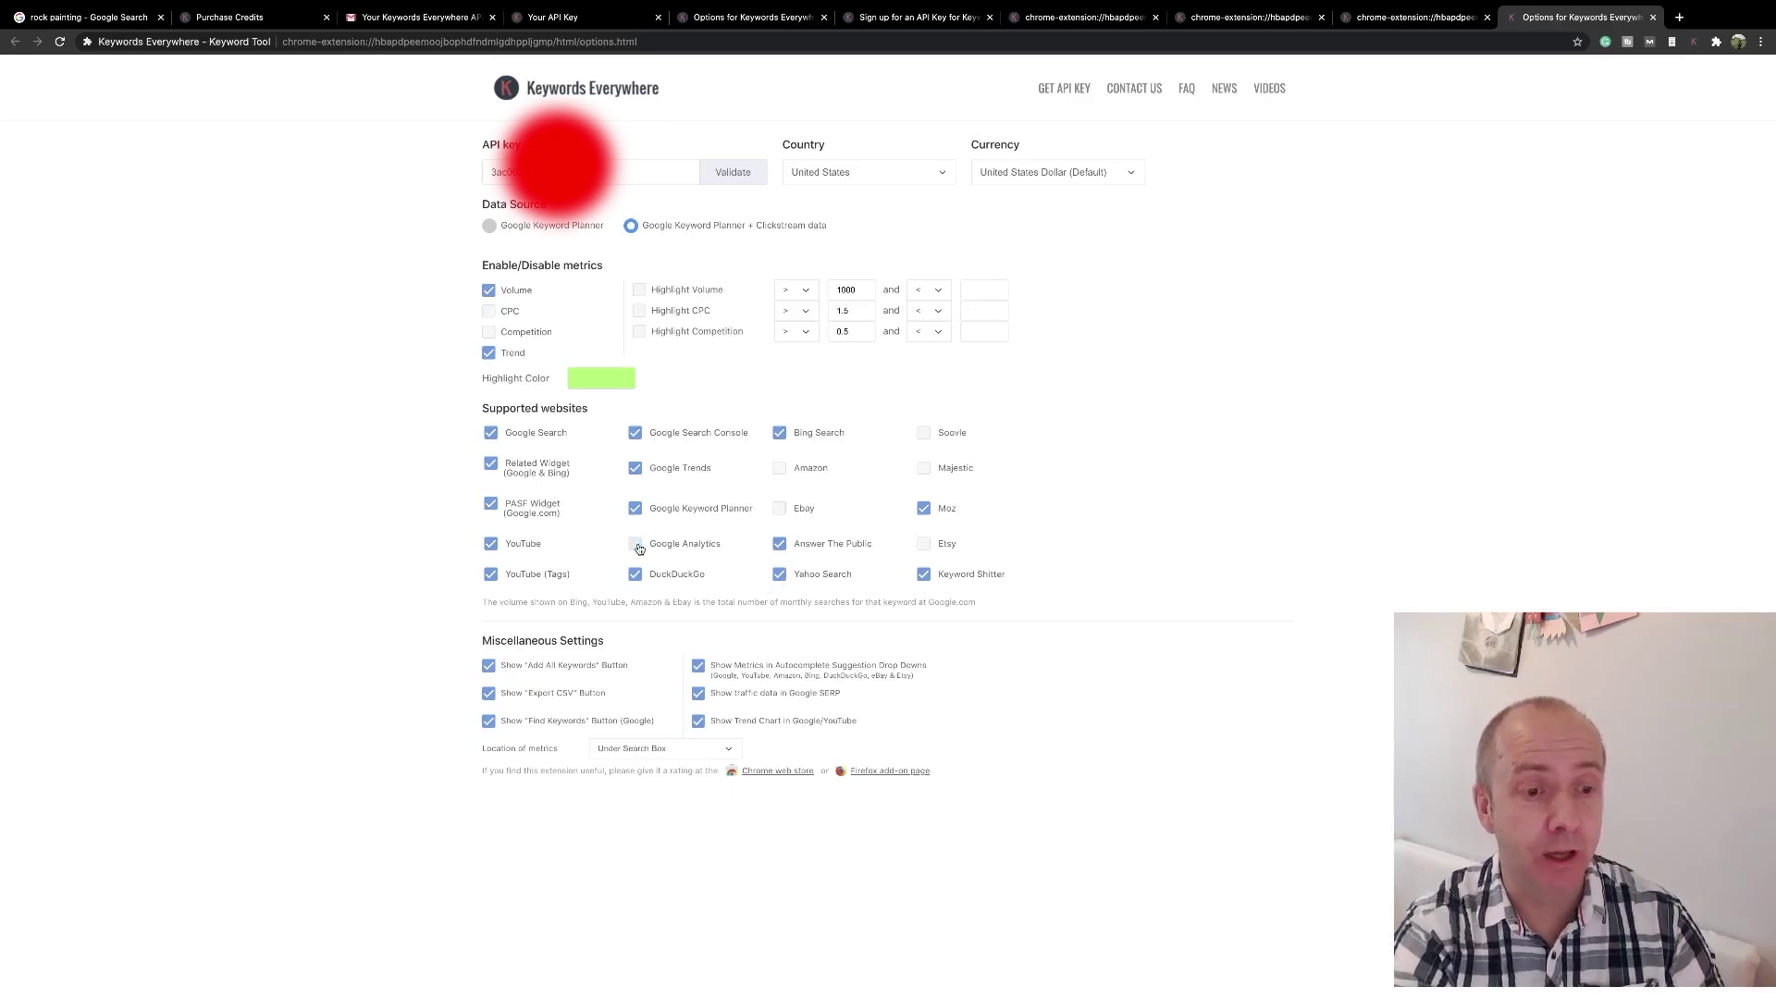
left_click(490, 575)
left_click(491, 545)
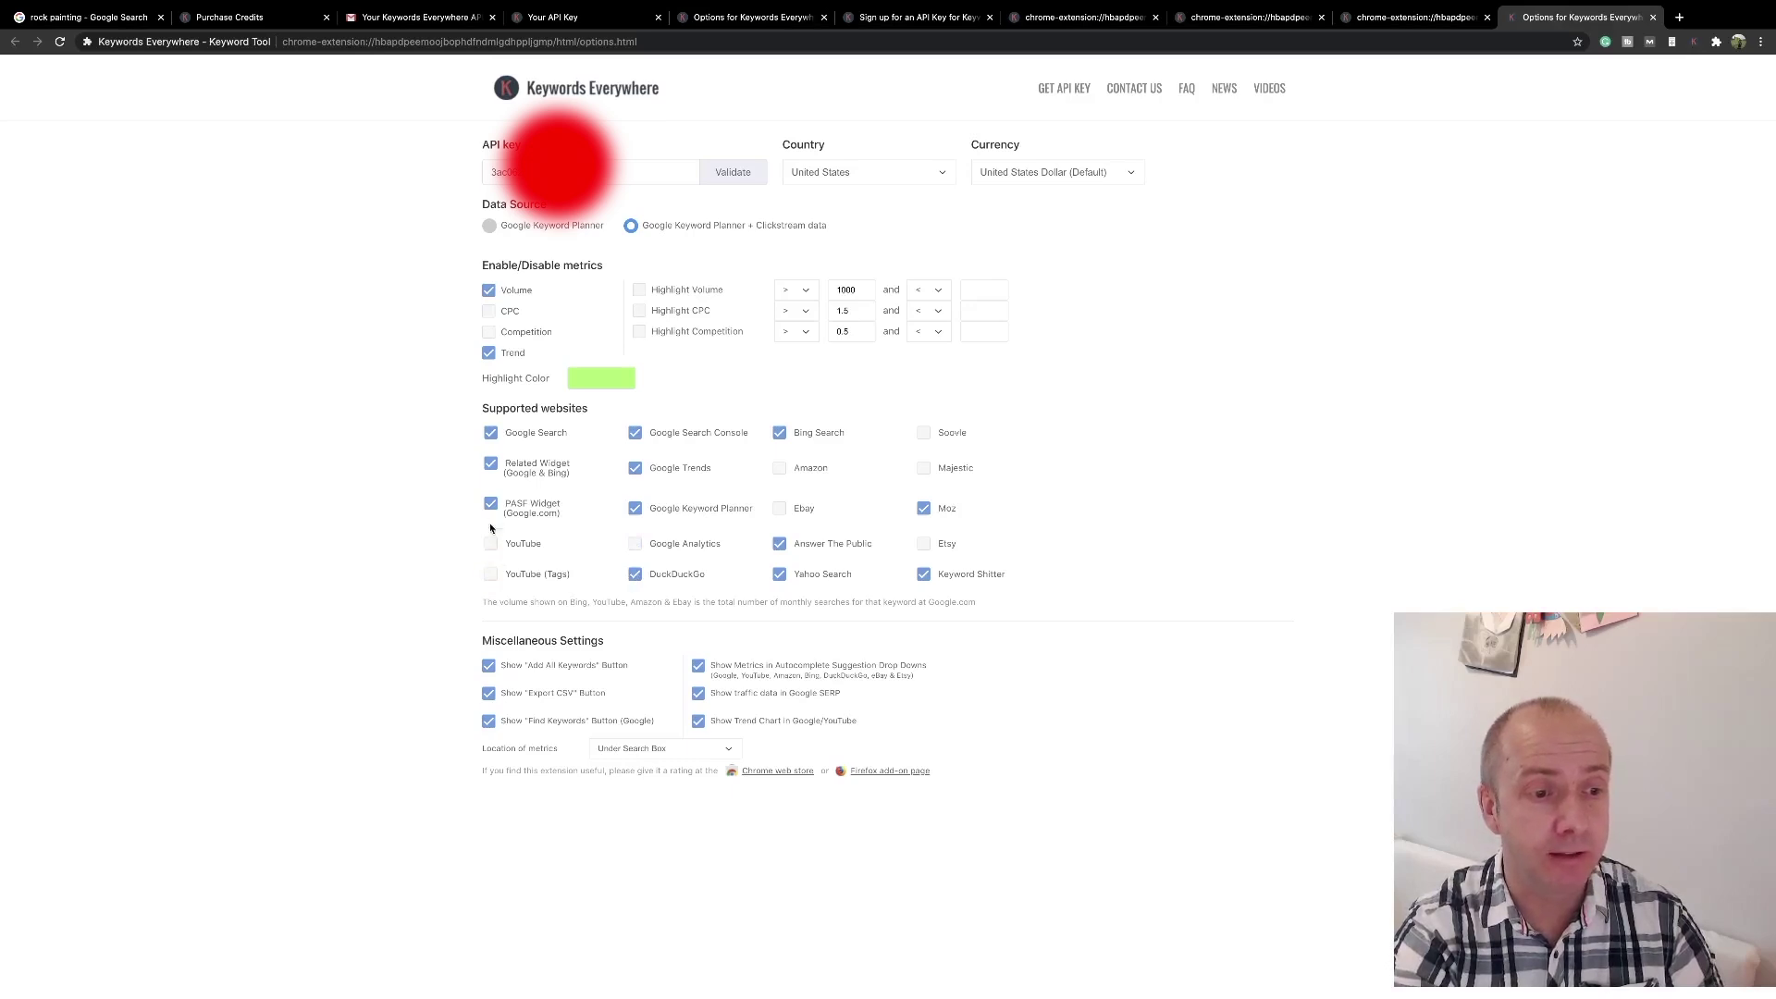
left_click(491, 507)
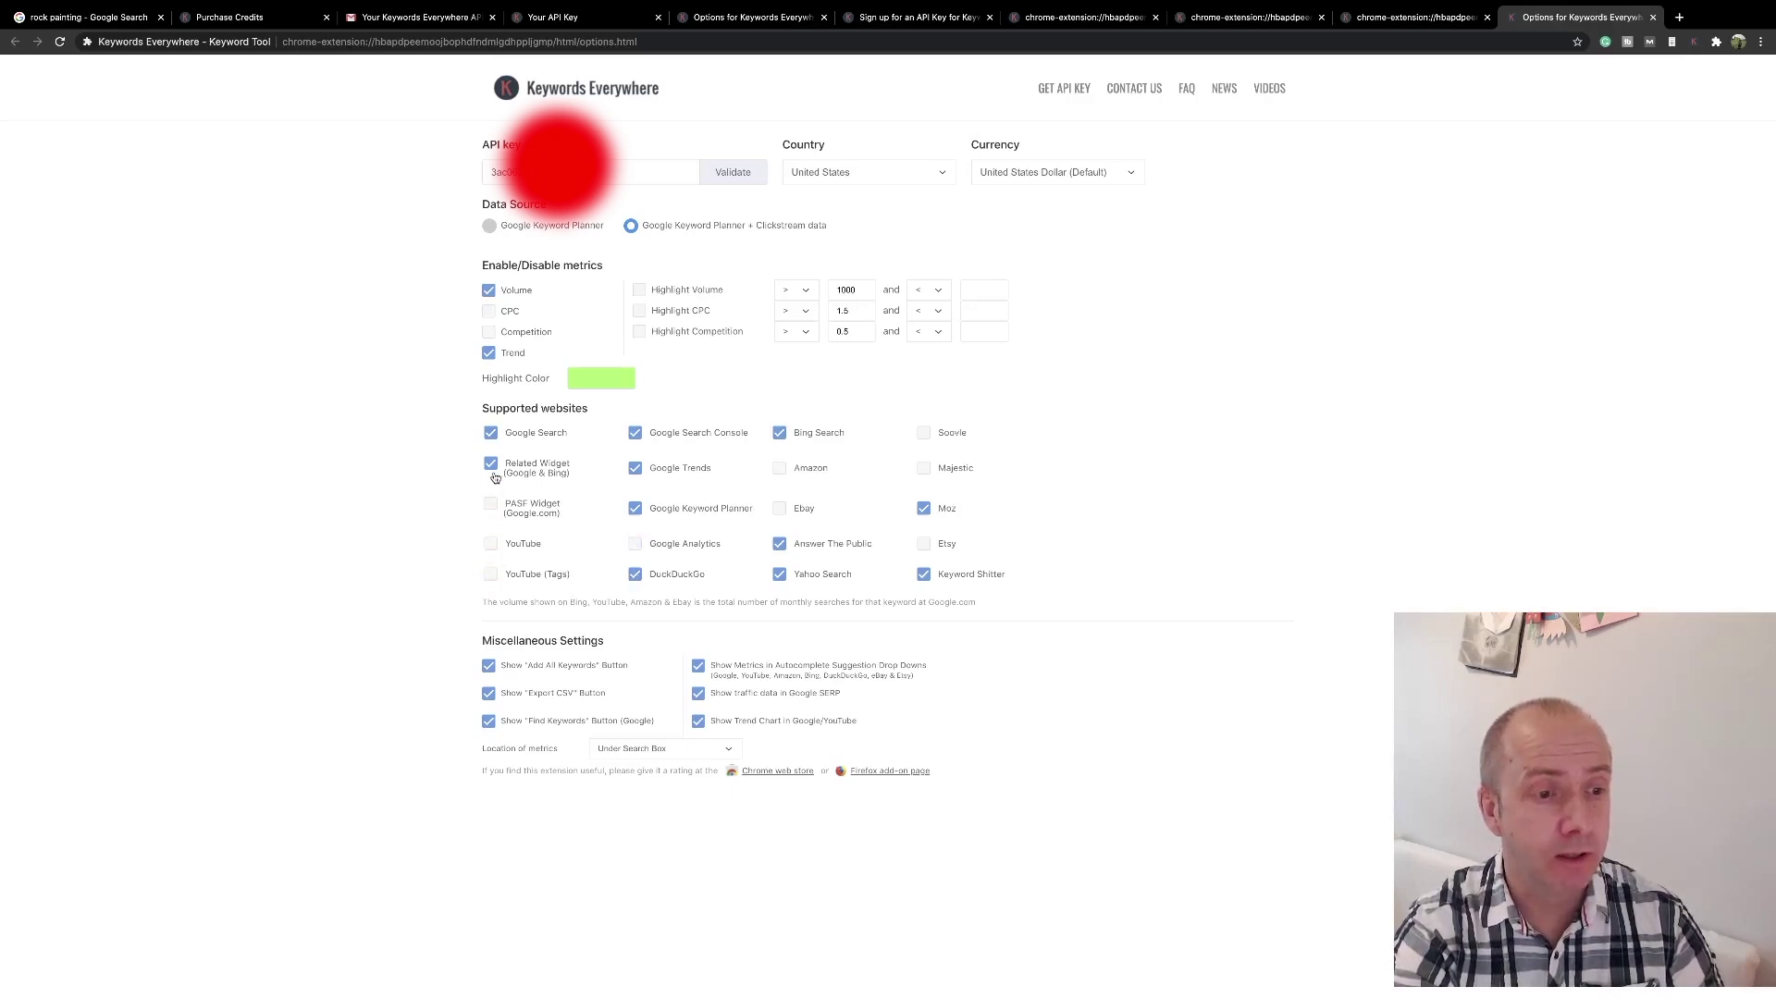
left_click(490, 464)
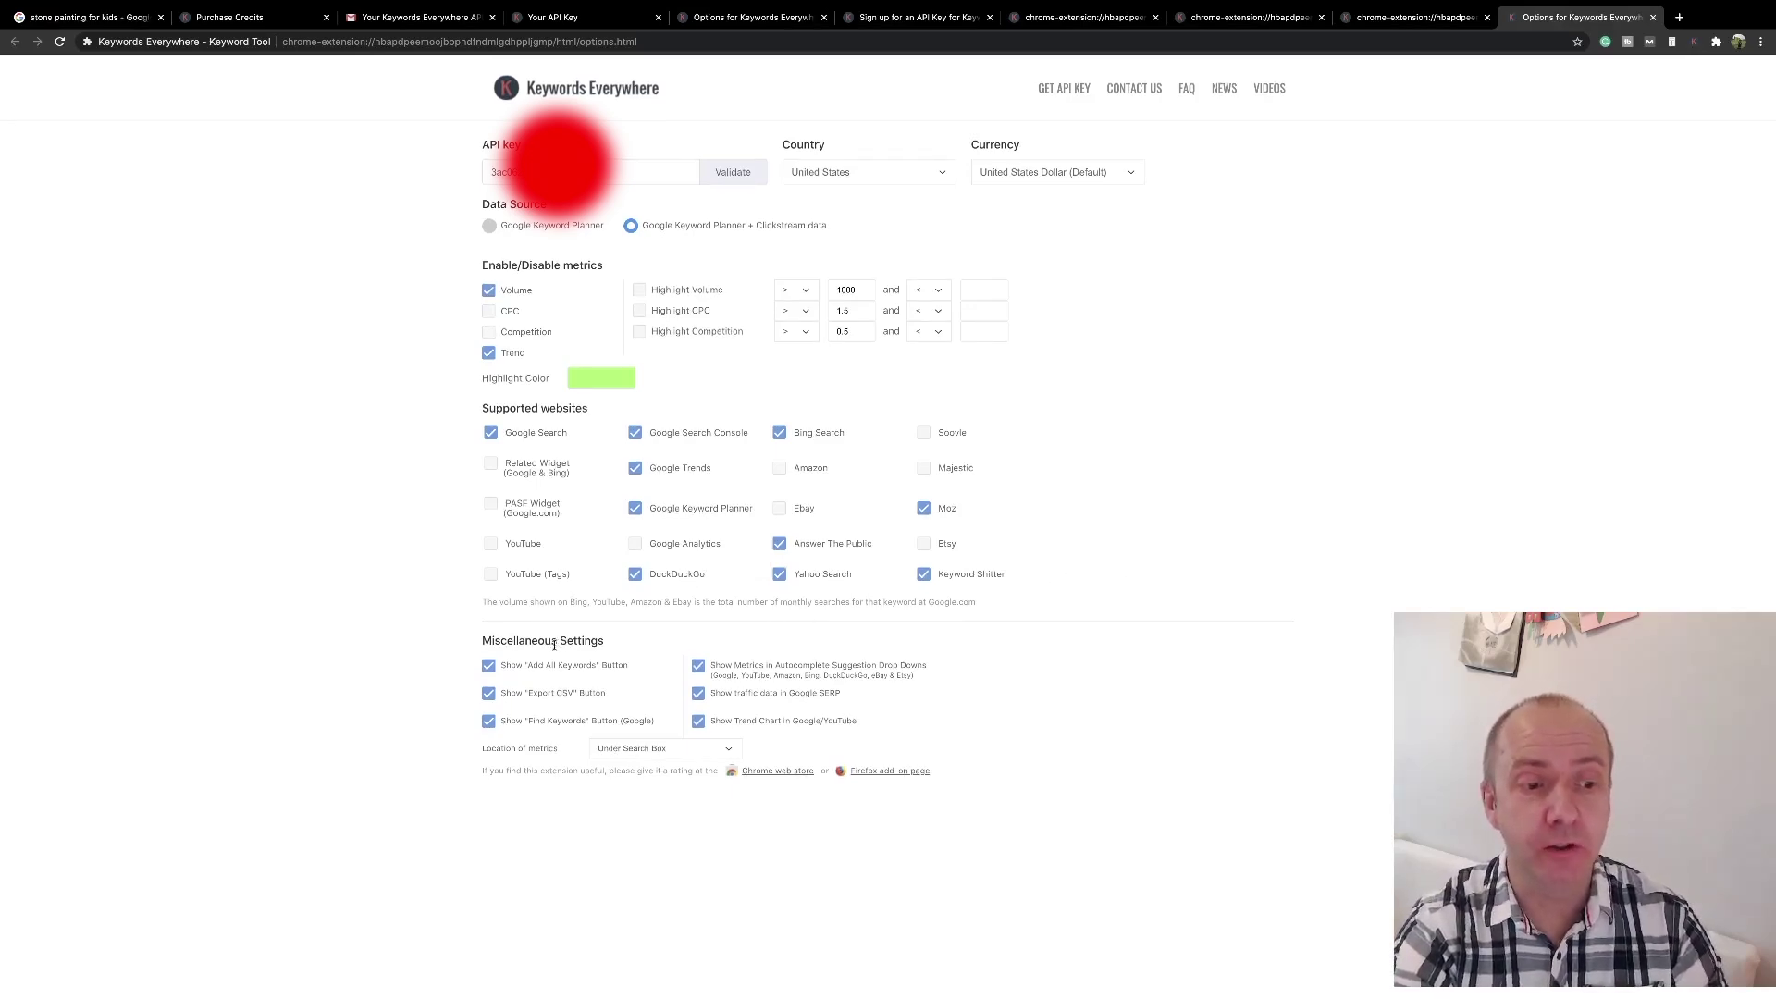
Return from the settings to the 'stone painting for kids' Google results and focus the search box.
left_click_drag(488, 642, 608, 643)
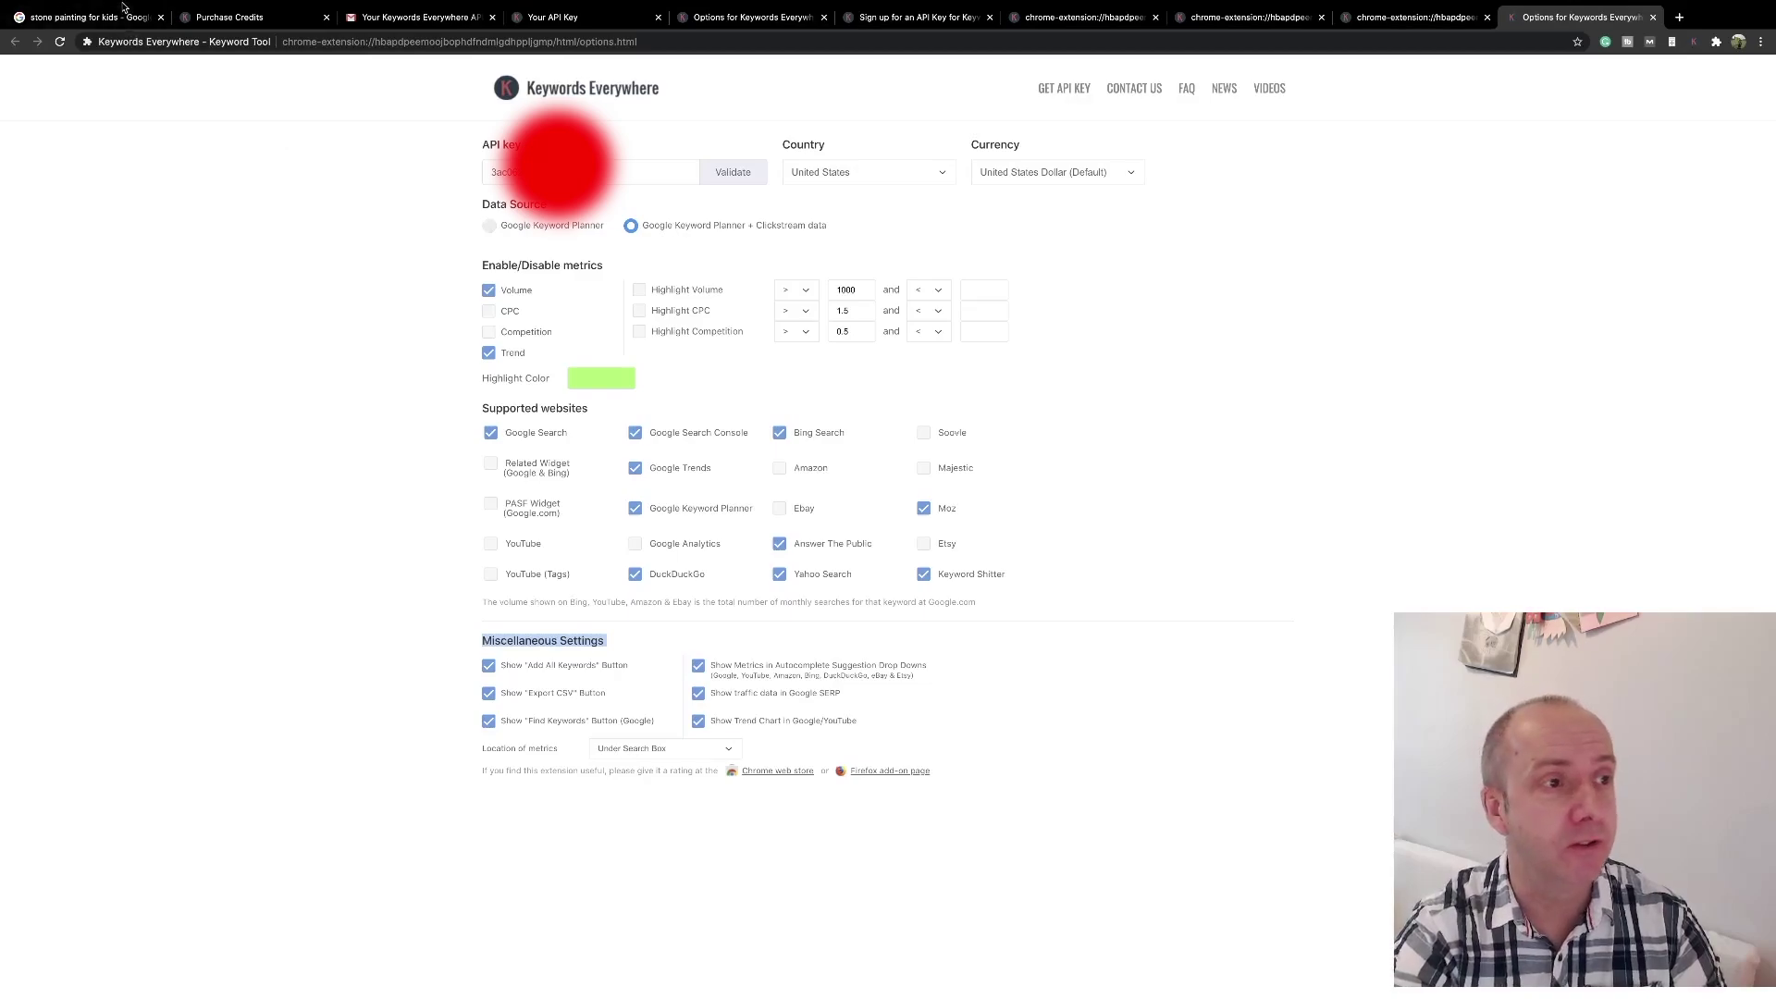
left_click(88, 17)
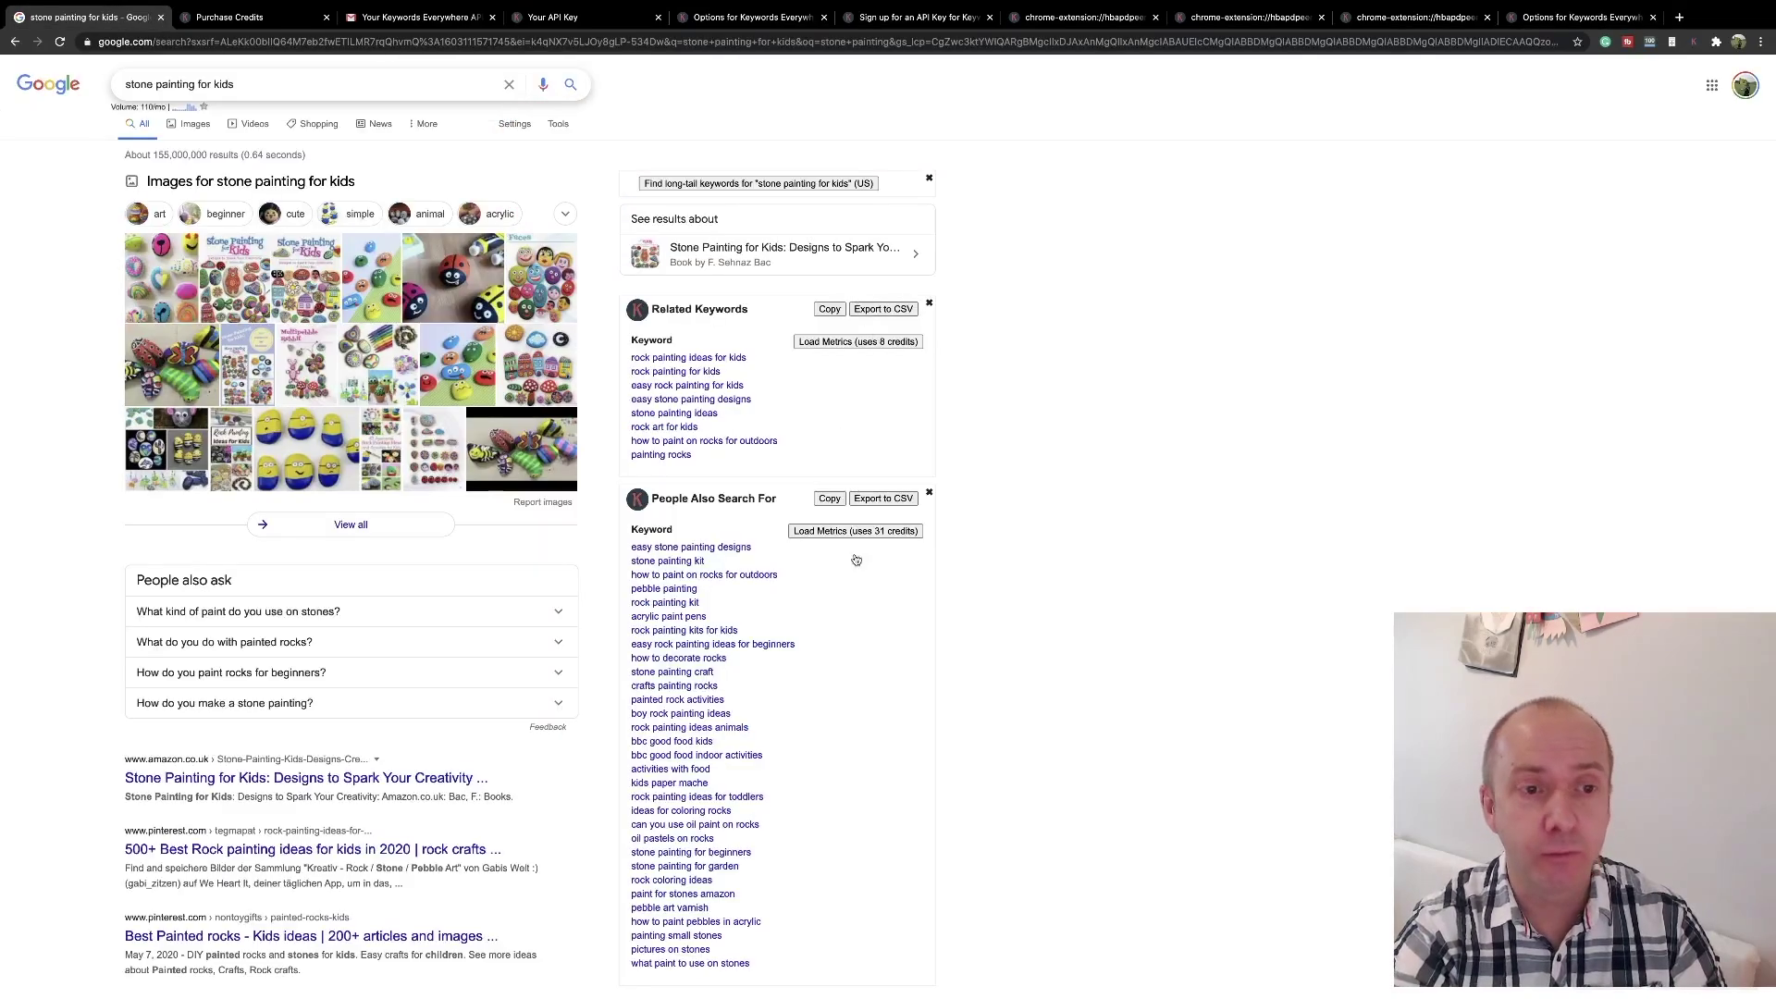
scroll(857, 555, "down", 3)
scroll(858, 532, "up", 5)
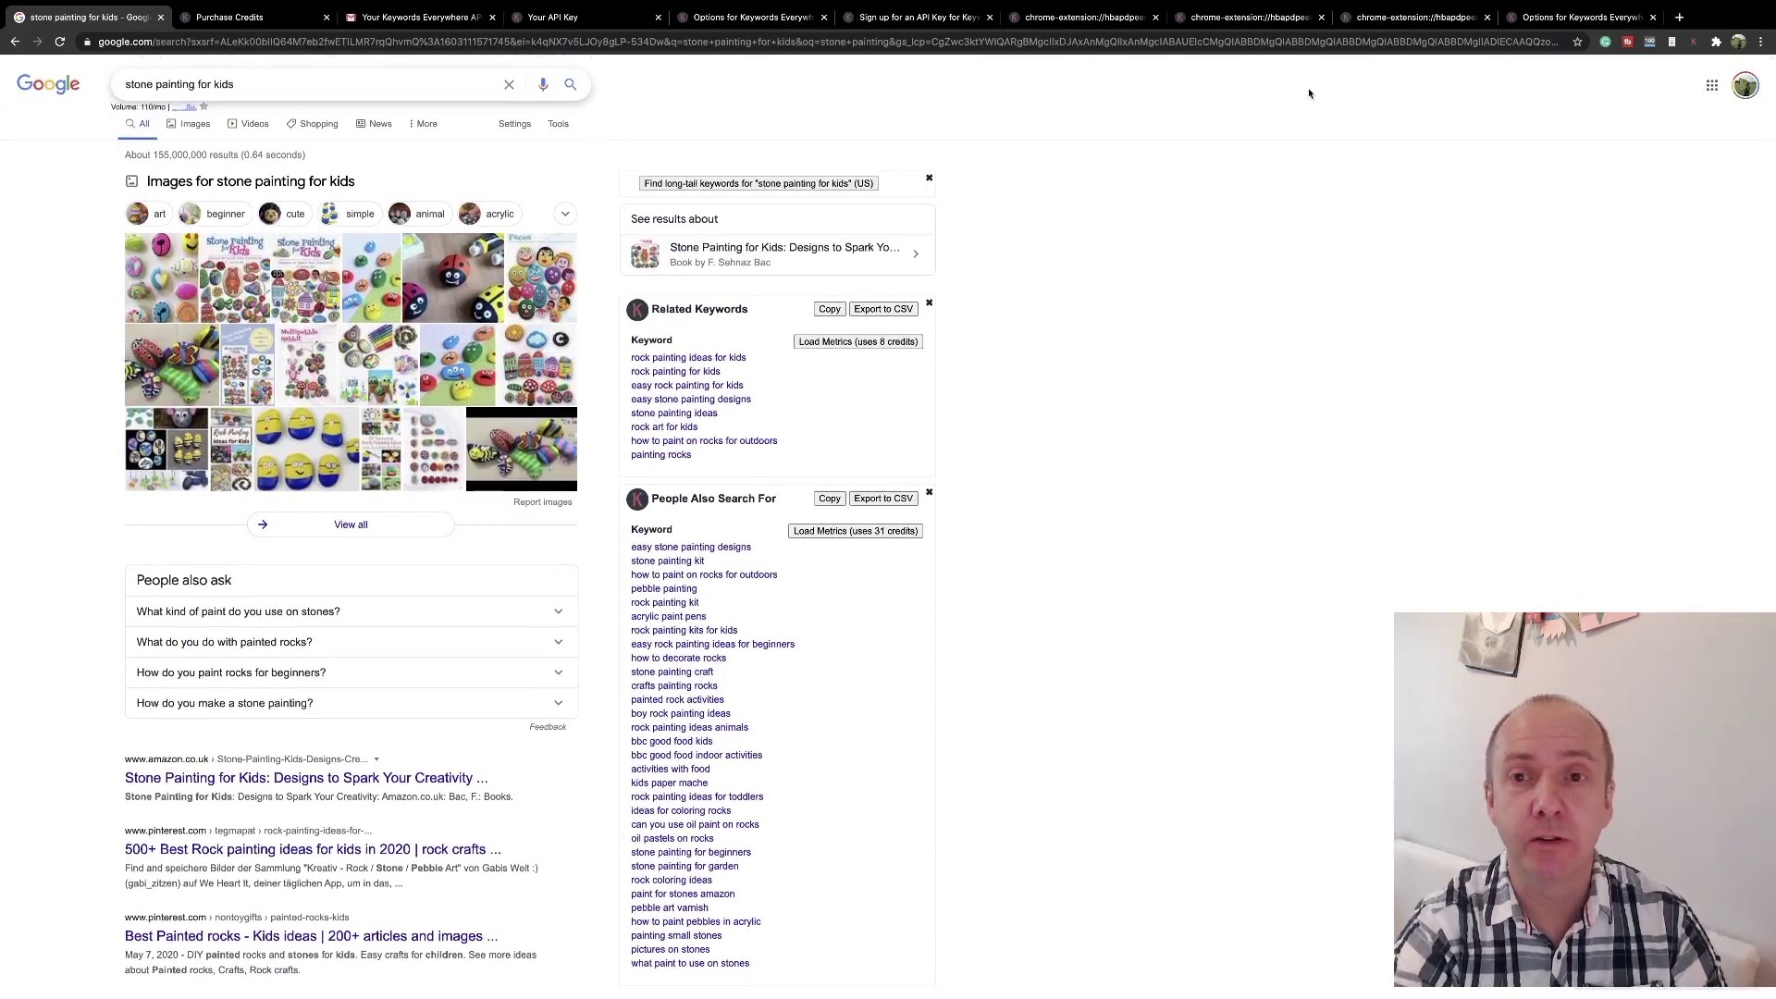
left_click(1581, 16)
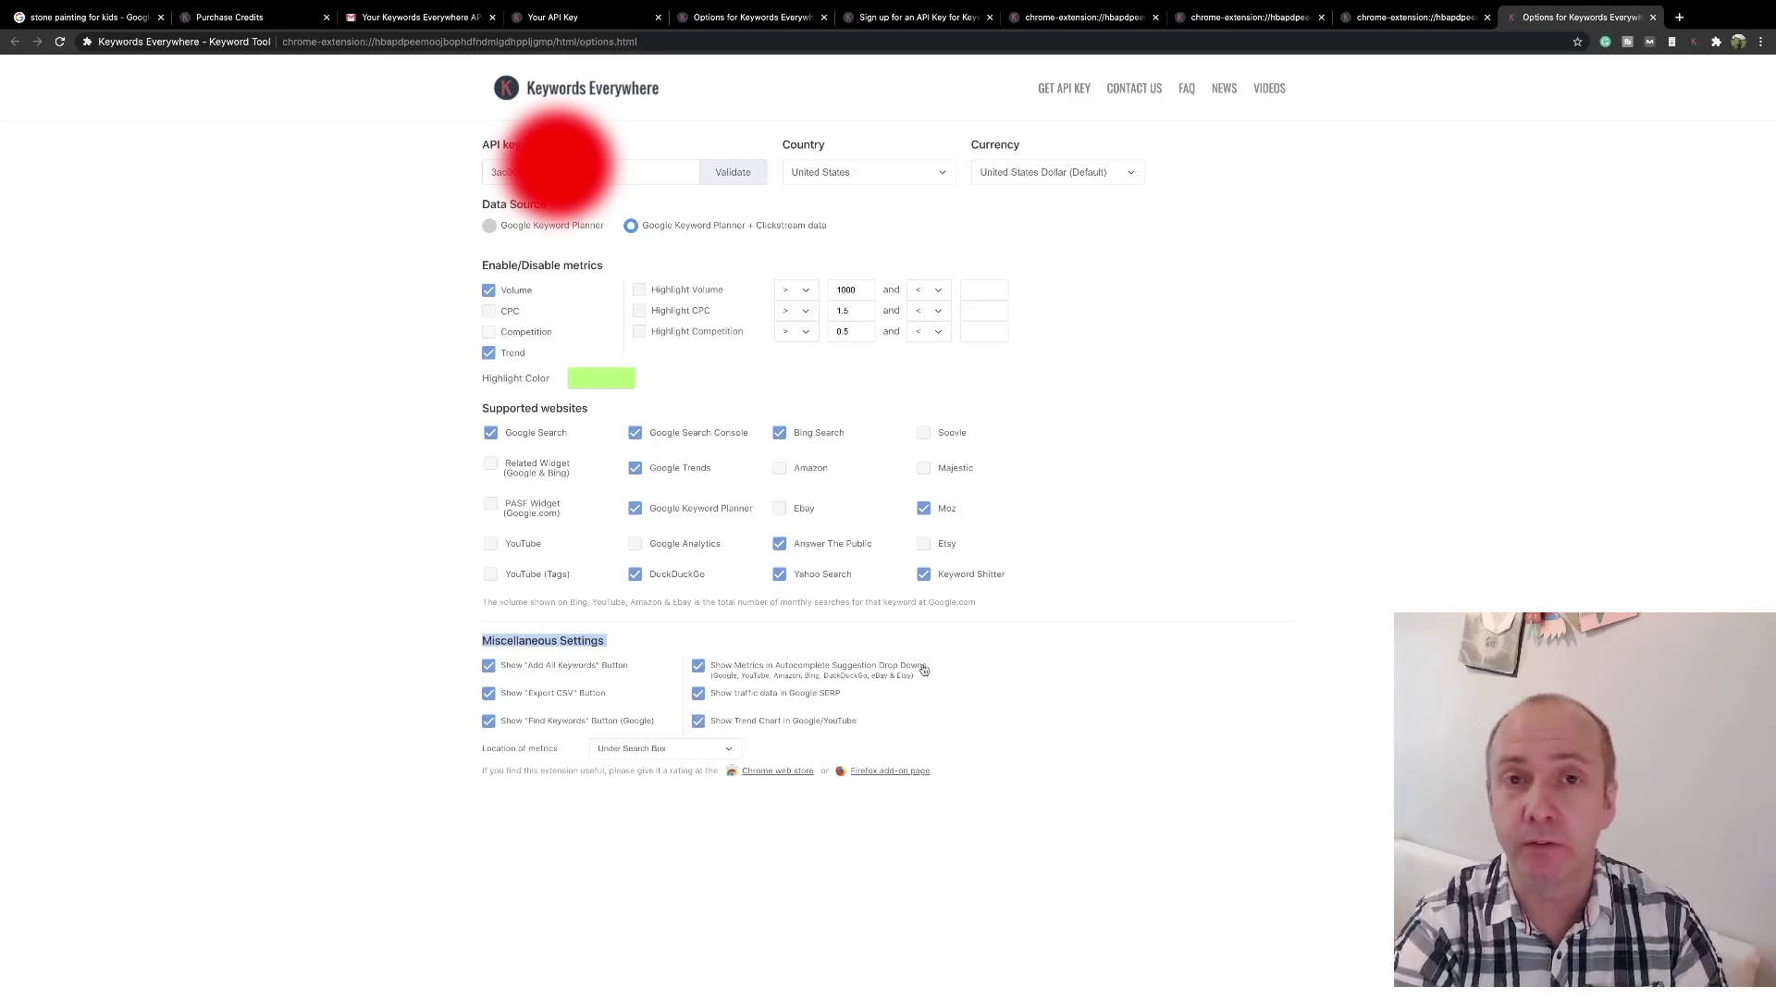
left_click(88, 17)
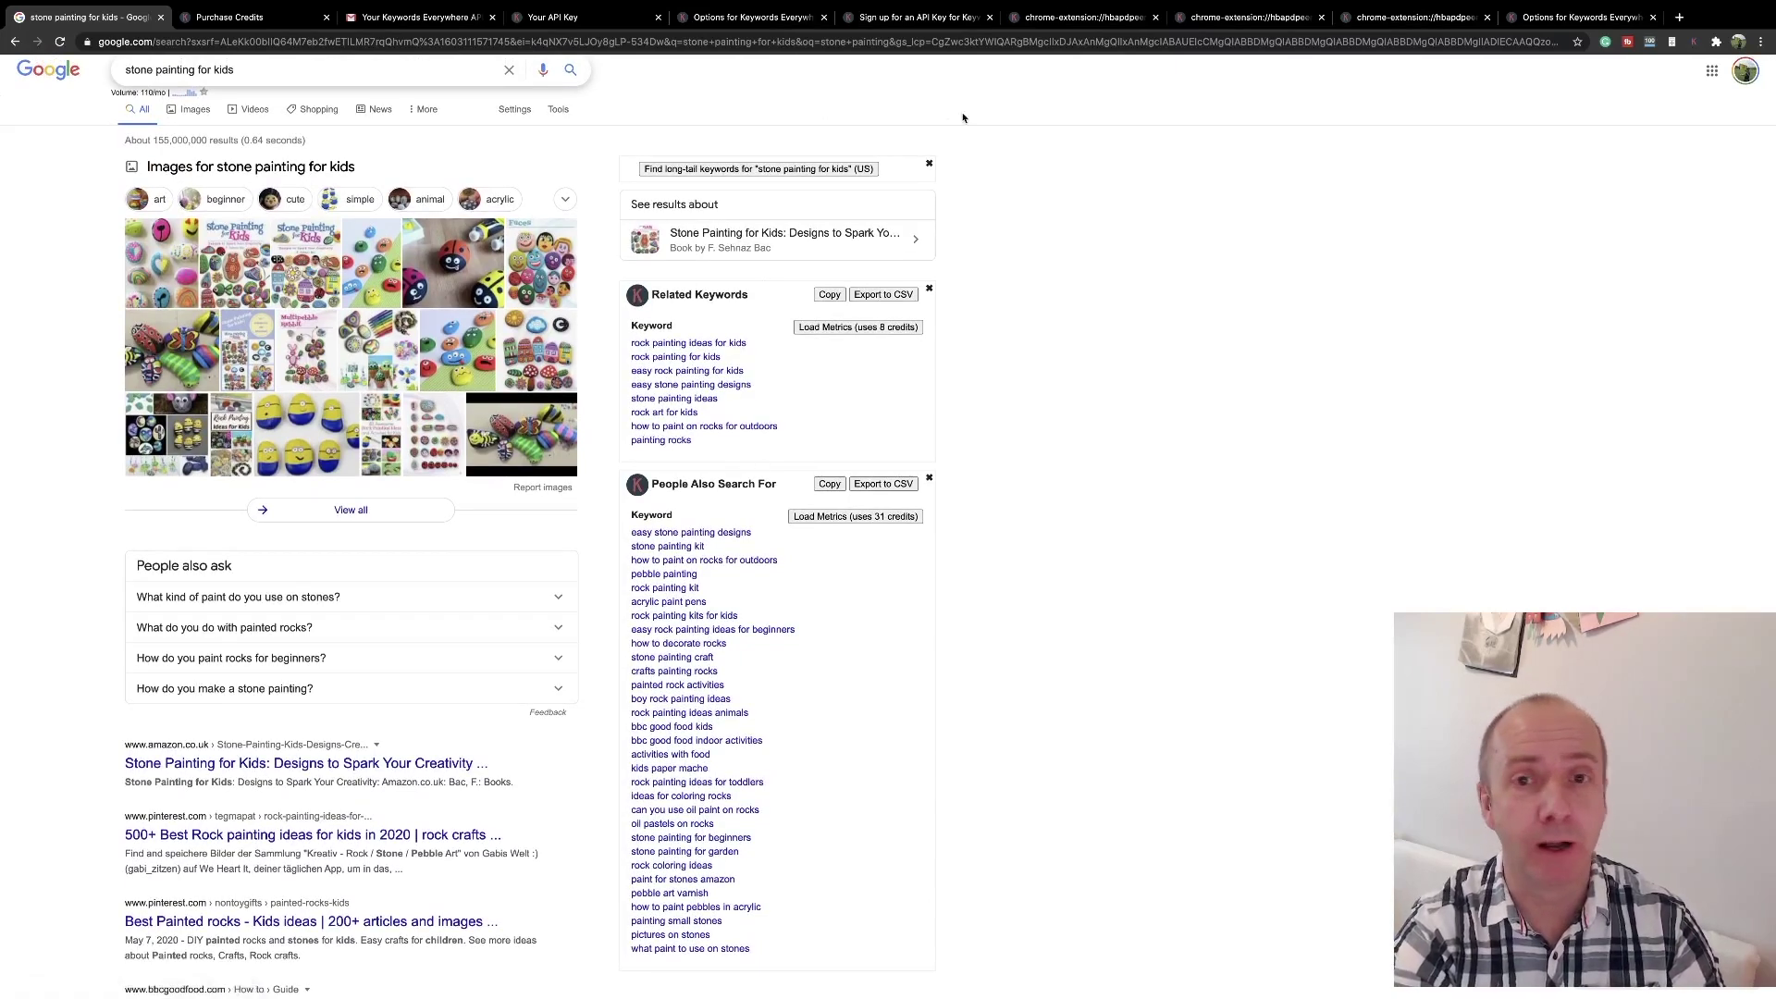
left_click(1573, 16)
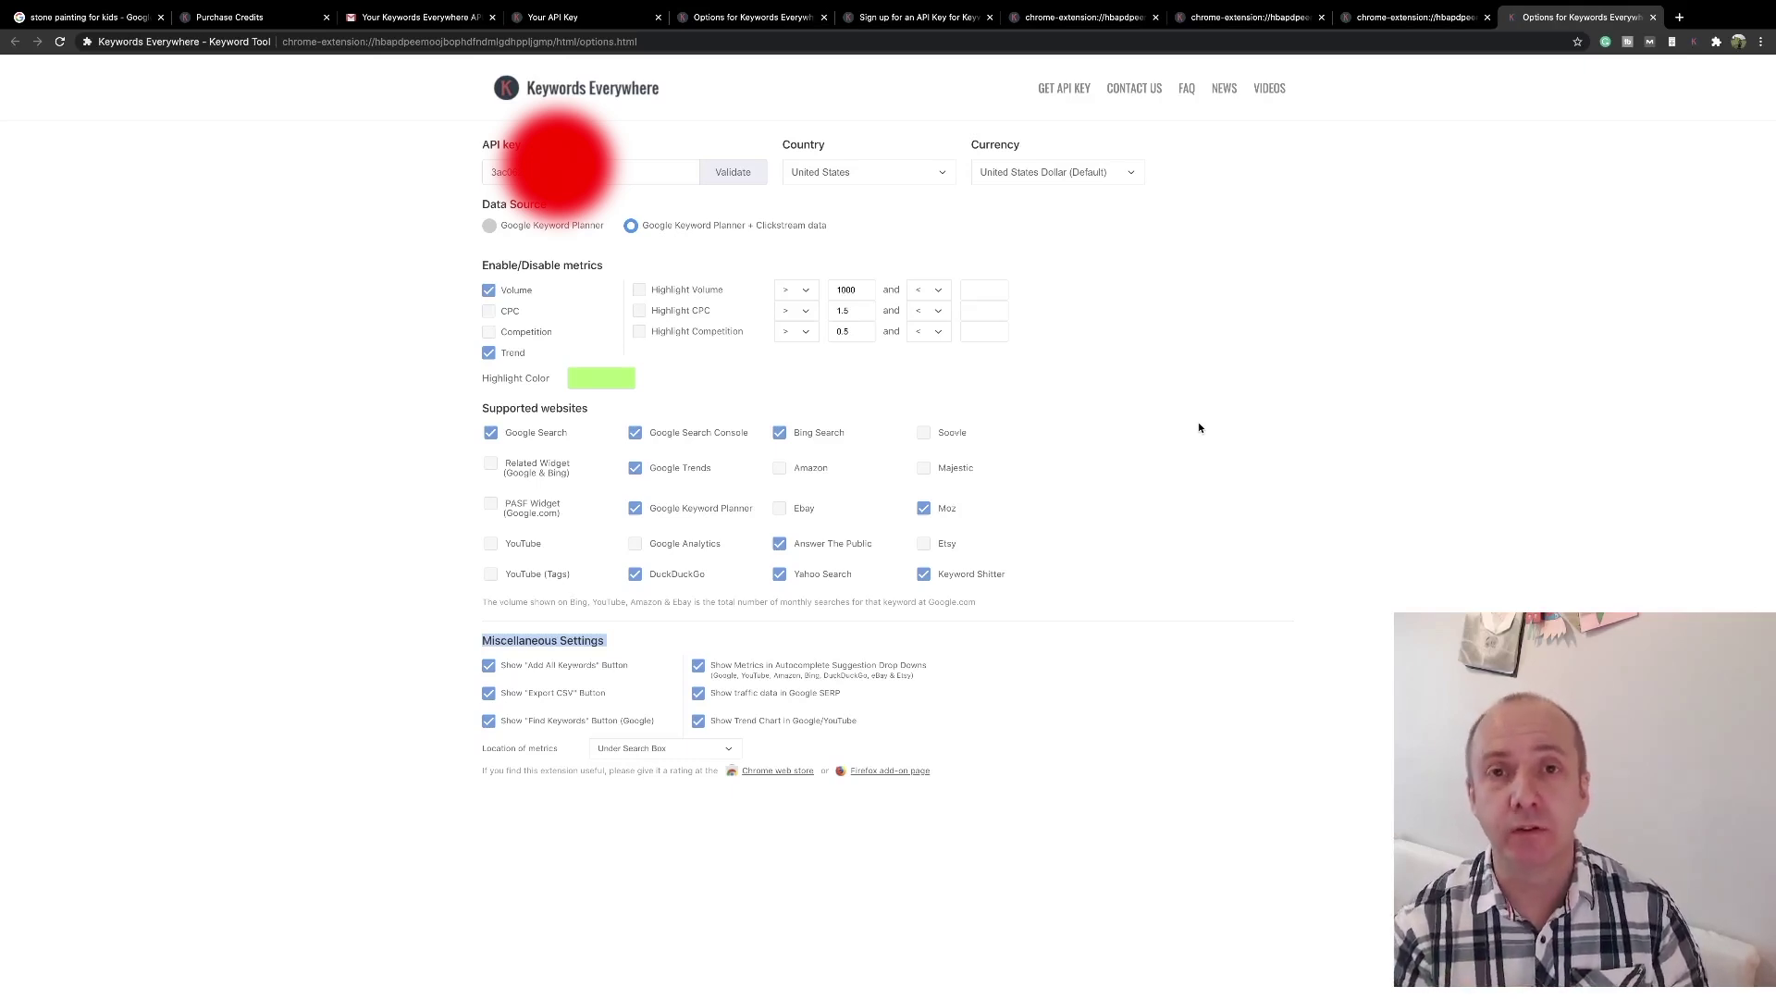
left_click(120, 17)
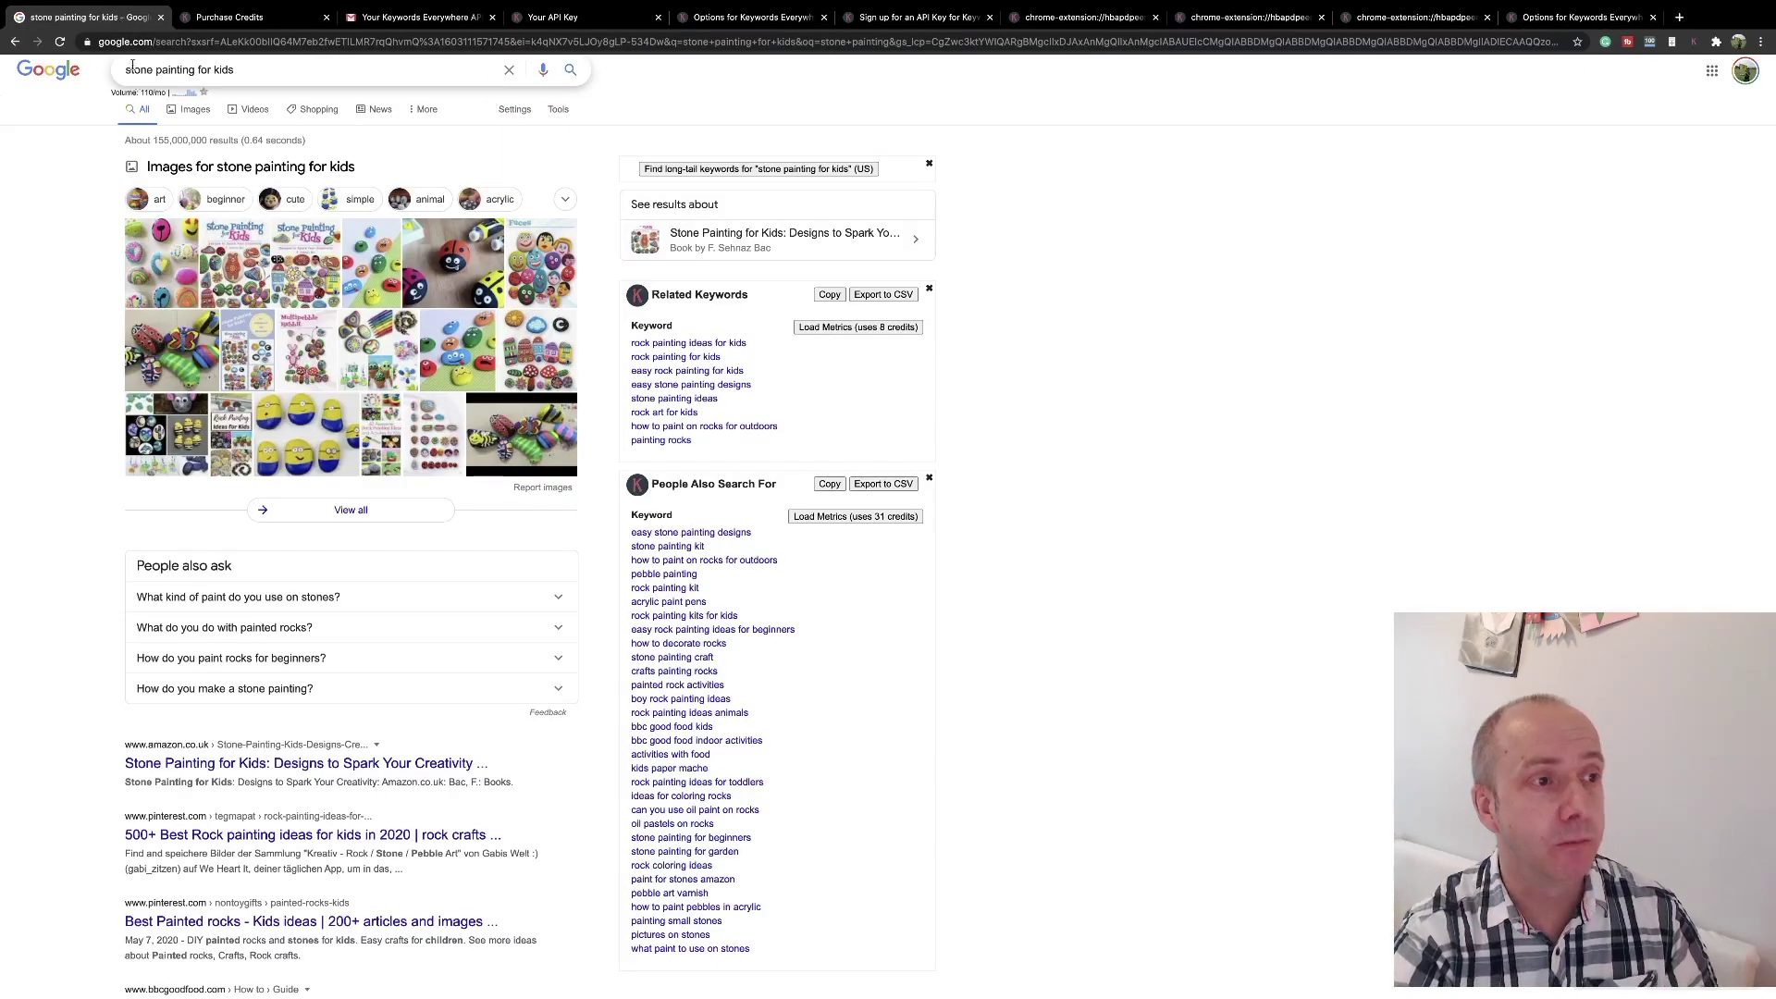
left_click(246, 69)
Re-submit the 'stone painting for kids' query so results reload under the new settings.
key("Return")
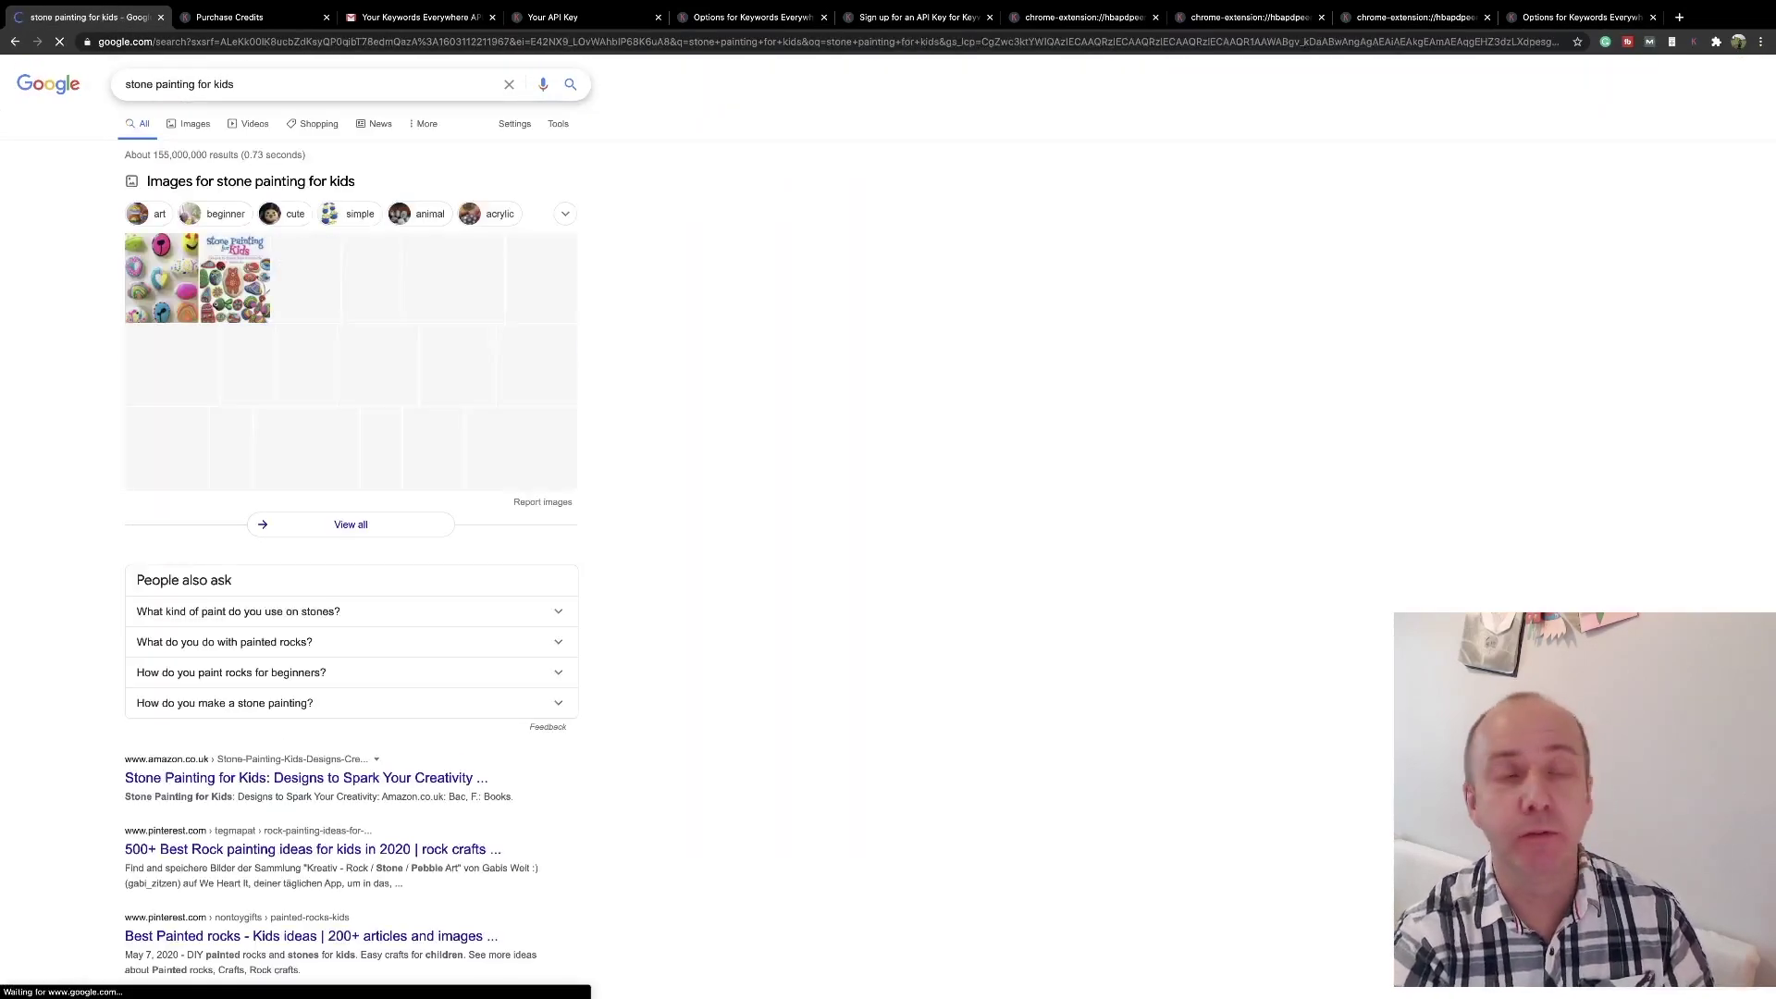